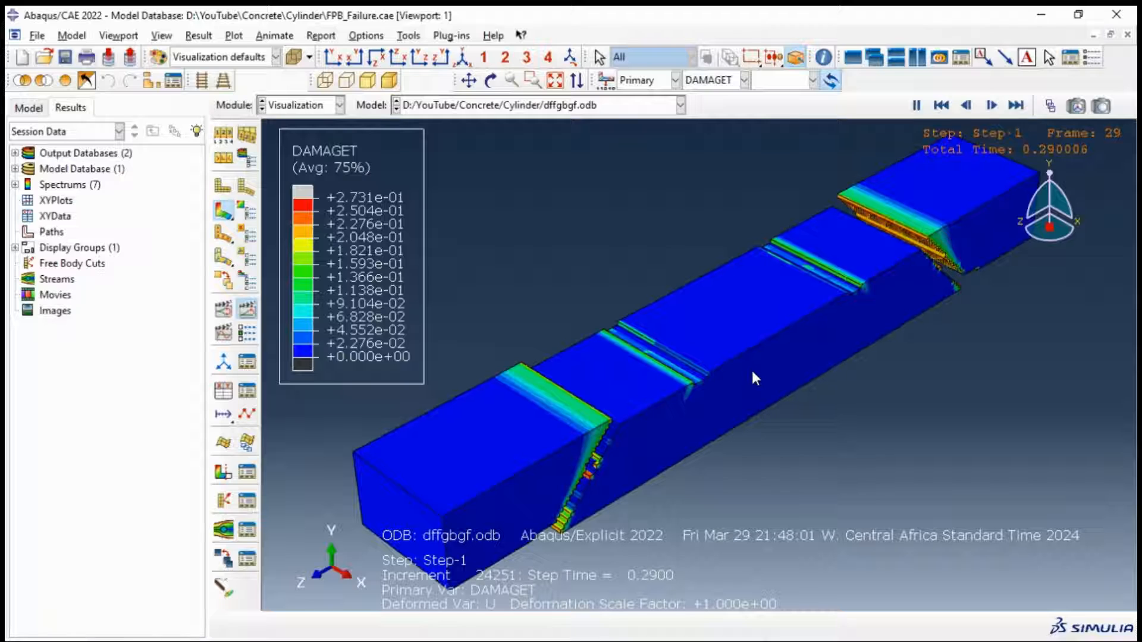
Inspect the animated DAMAGET contour results on the failed beam from several viewing angles.
{"action": "left_click", "coordinate": [490, 80]}
{"action": "left_click_drag", "start_coordinate": [729, 354], "coordinate": [798, 293]}
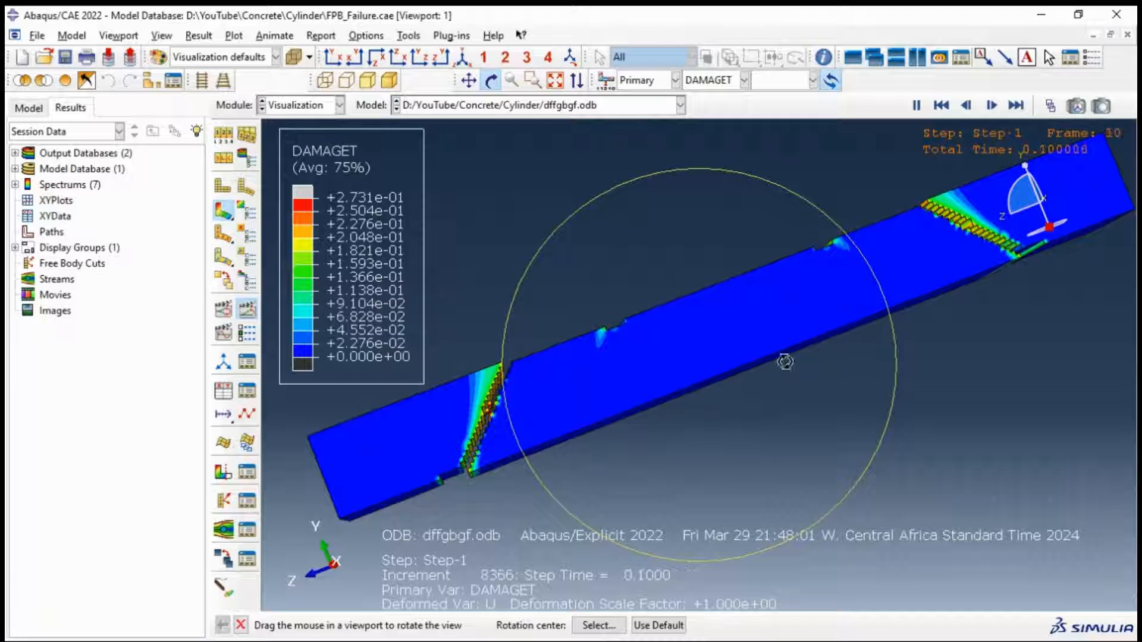
{"action": "left_click_drag", "start_coordinate": [816, 278], "coordinate": [744, 341]}
{"action": "left_click_drag", "start_coordinate": [666, 370], "coordinate": [724, 398]}
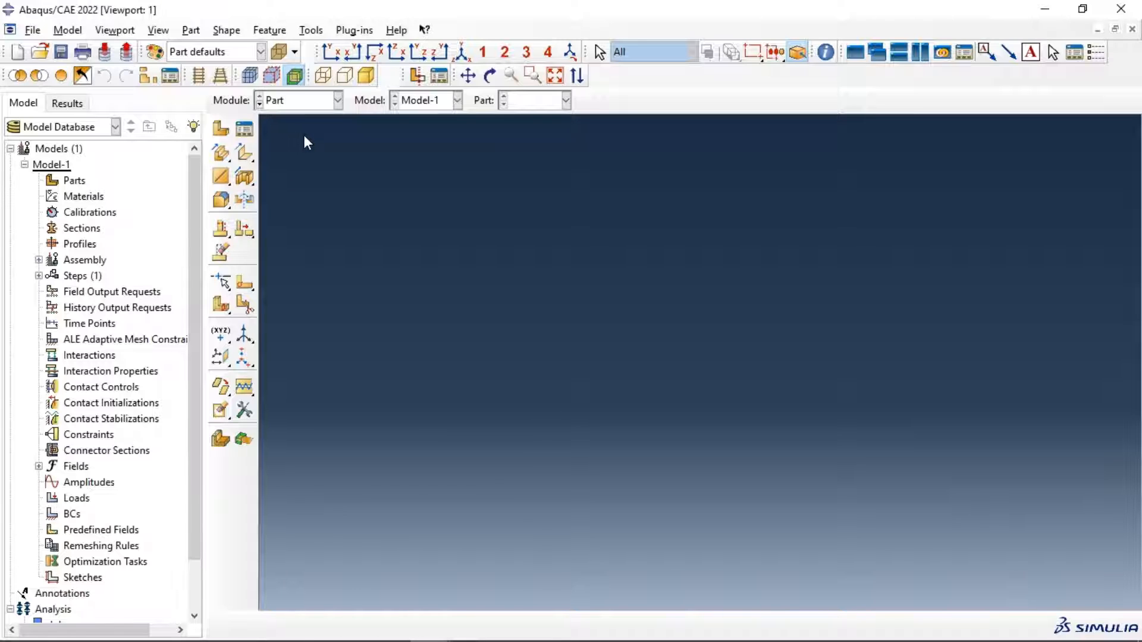
Create a 3D deformable solid extrusion part named Beam with an approximate size of 500.
{"action": "left_click", "coordinate": [220, 128]}
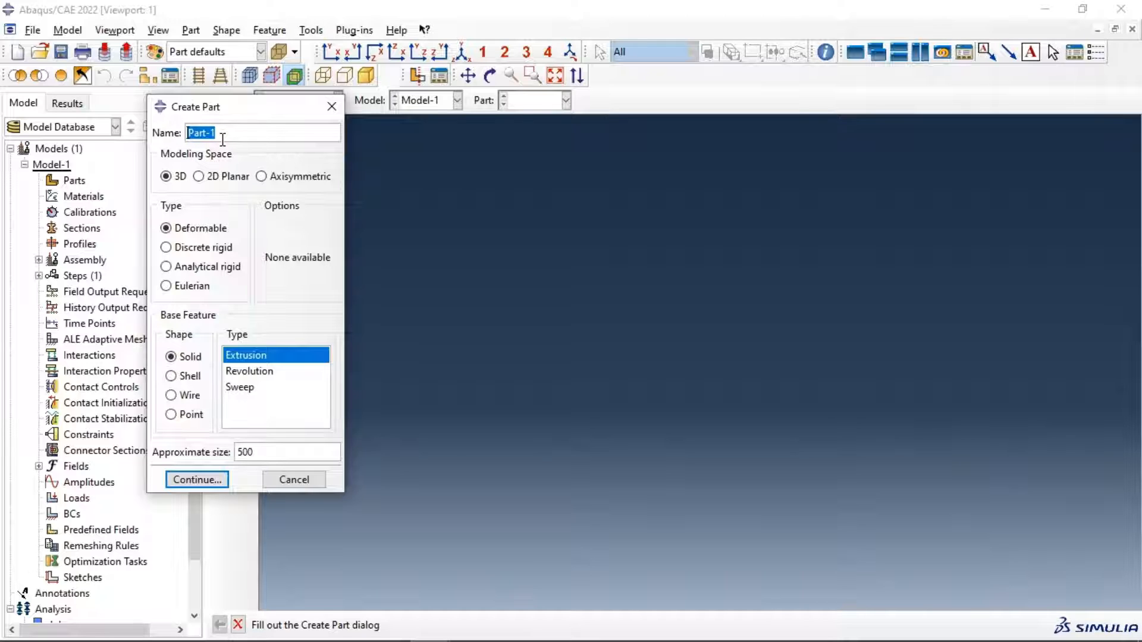
{"action": "type", "text": "Beam"}
{"action": "left_click_drag", "start_coordinate": [224, 127], "coordinate": [185, 129]}
{"action": "left_click", "coordinate": [186, 481]}
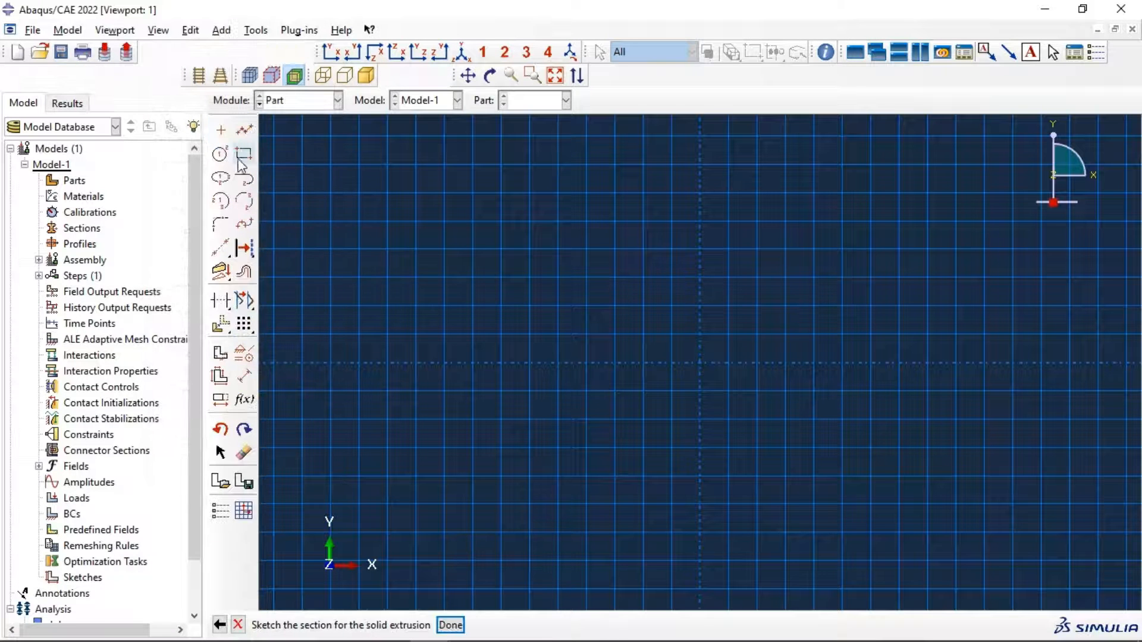
Sketch a rectangle from the origin to the point (50, 50) as the beam's cross-section.
{"action": "left_click", "coordinate": [244, 156]}
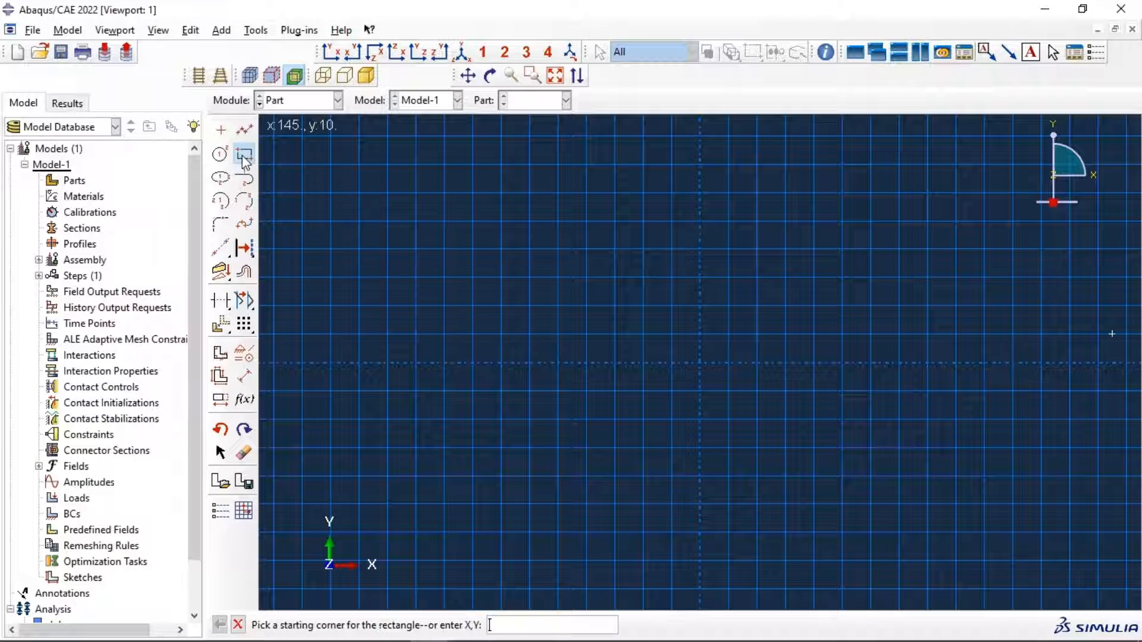
{"action": "left_click", "coordinate": [700, 363]}
{"action": "left_click", "coordinate": [843, 221]}
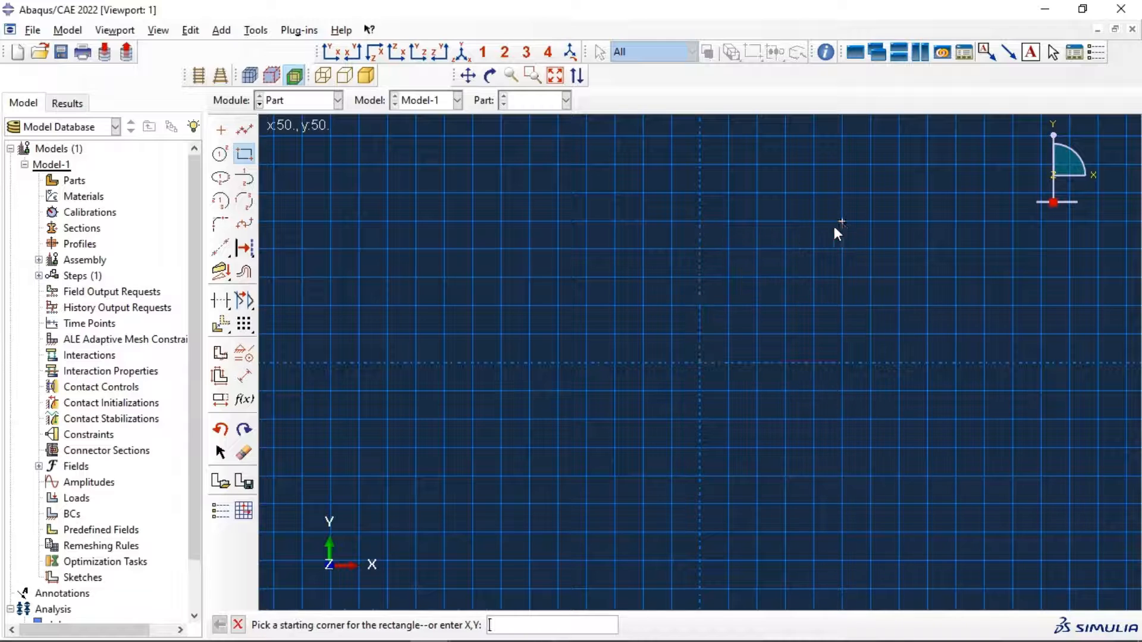
Dimension the rectangle with a width of 60 and a height of 40.
{"action": "left_click", "coordinate": [244, 376]}
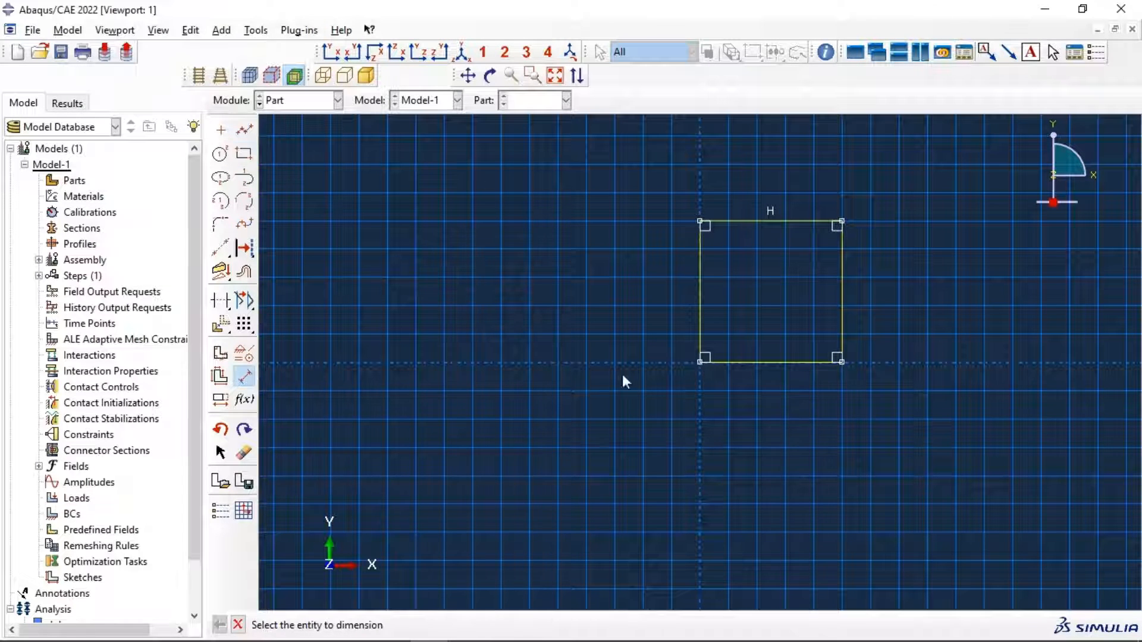
{"action": "left_click", "coordinate": [785, 370]}
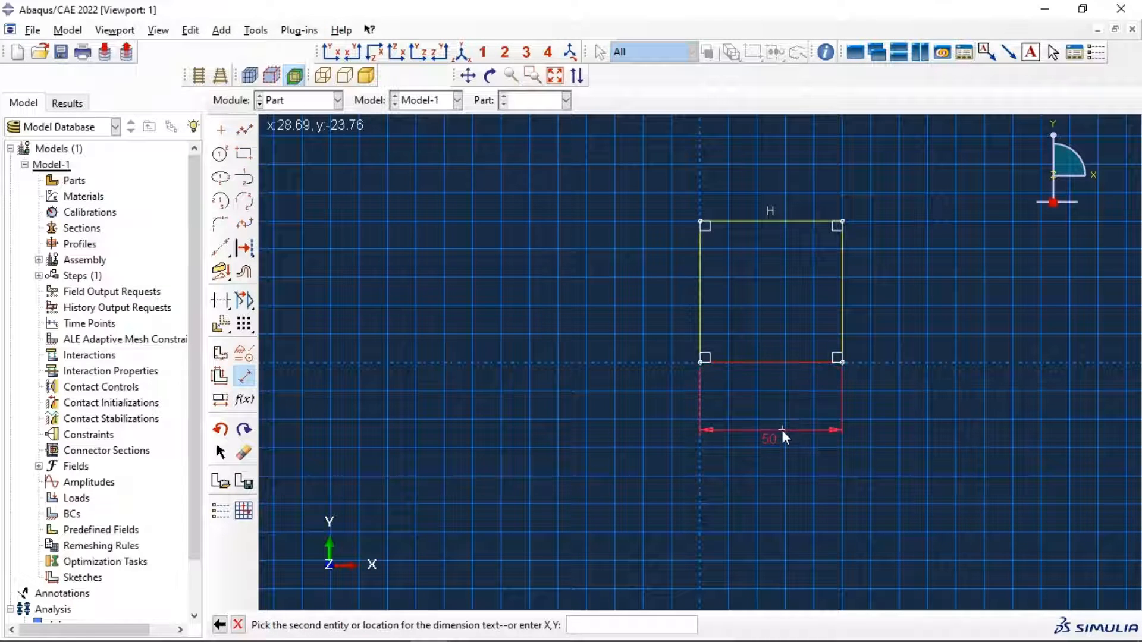
{"action": "left_click", "coordinate": [782, 431]}
{"action": "type", "text": "60"}
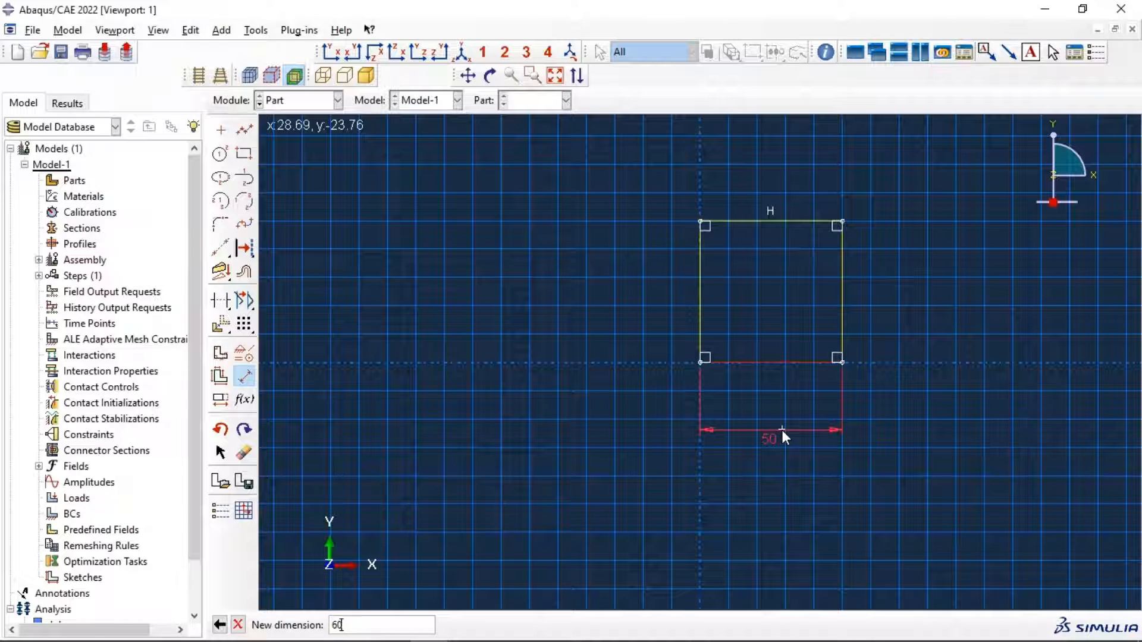
{"action": "key", "text": "Return"}
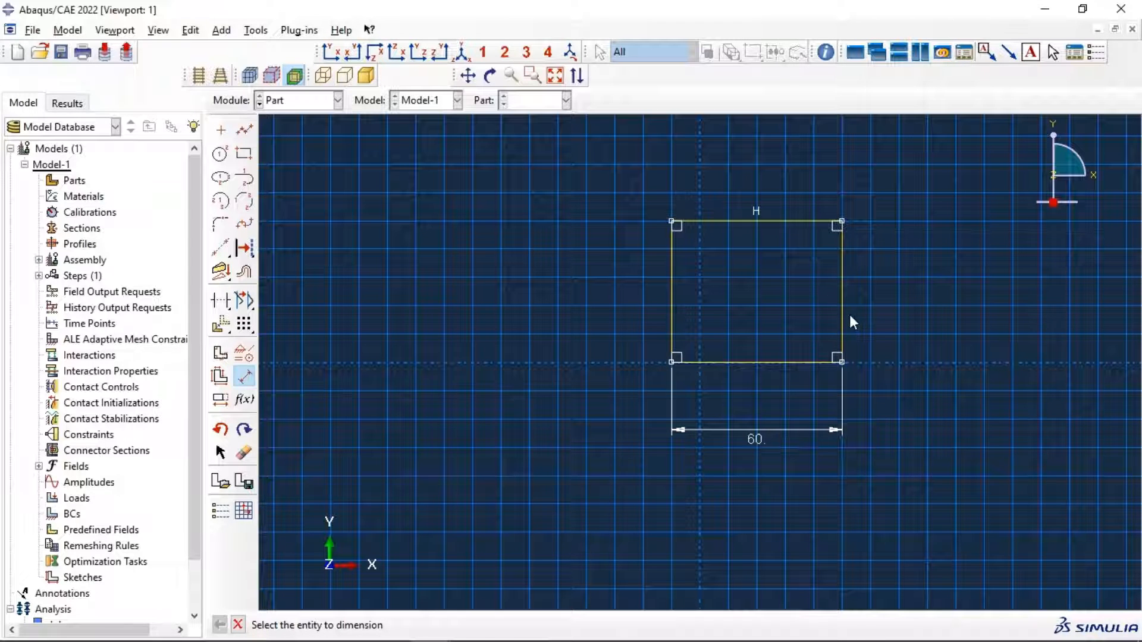
{"action": "left_click", "coordinate": [844, 313]}
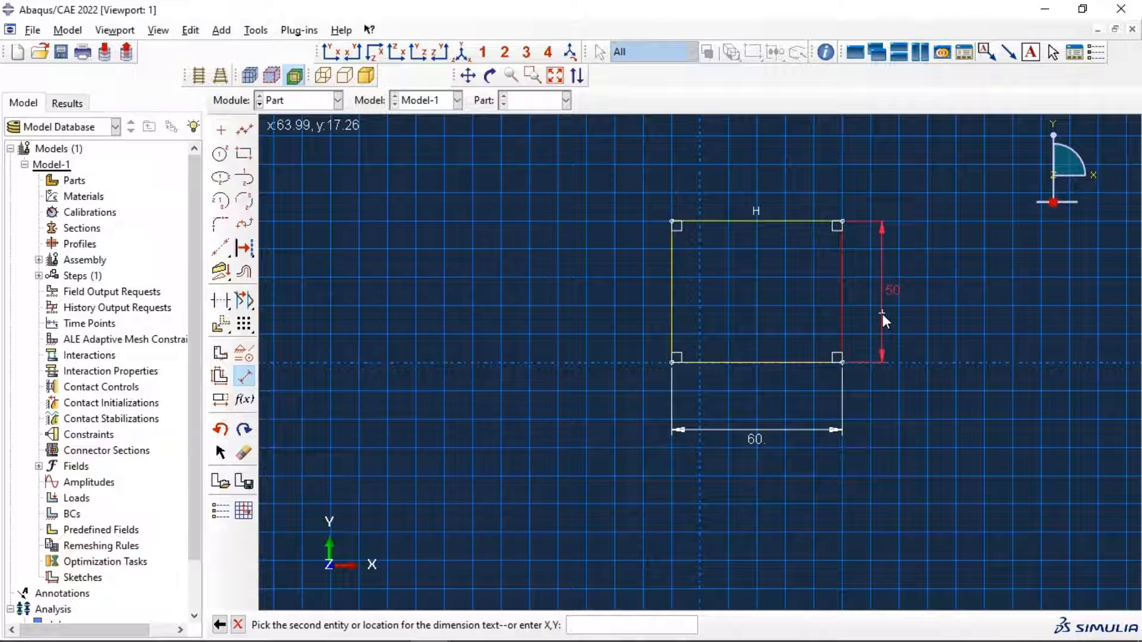
{"action": "left_click", "coordinate": [883, 312]}
{"action": "type", "text": "40"}
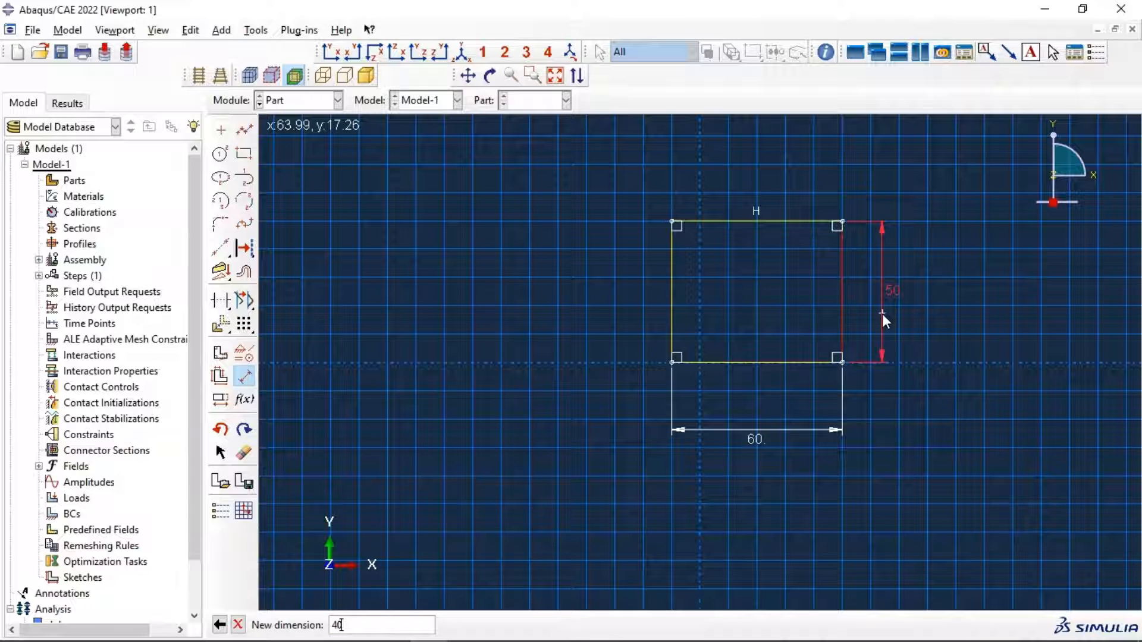
{"action": "key", "text": "Return"}
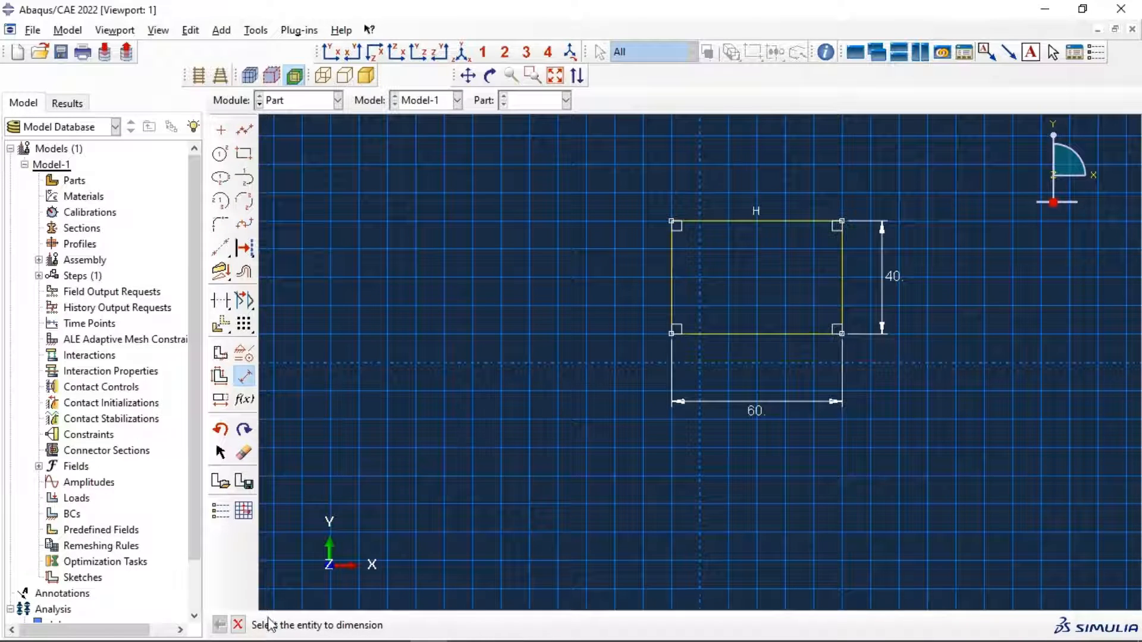
{"action": "left_click", "coordinate": [239, 624]}
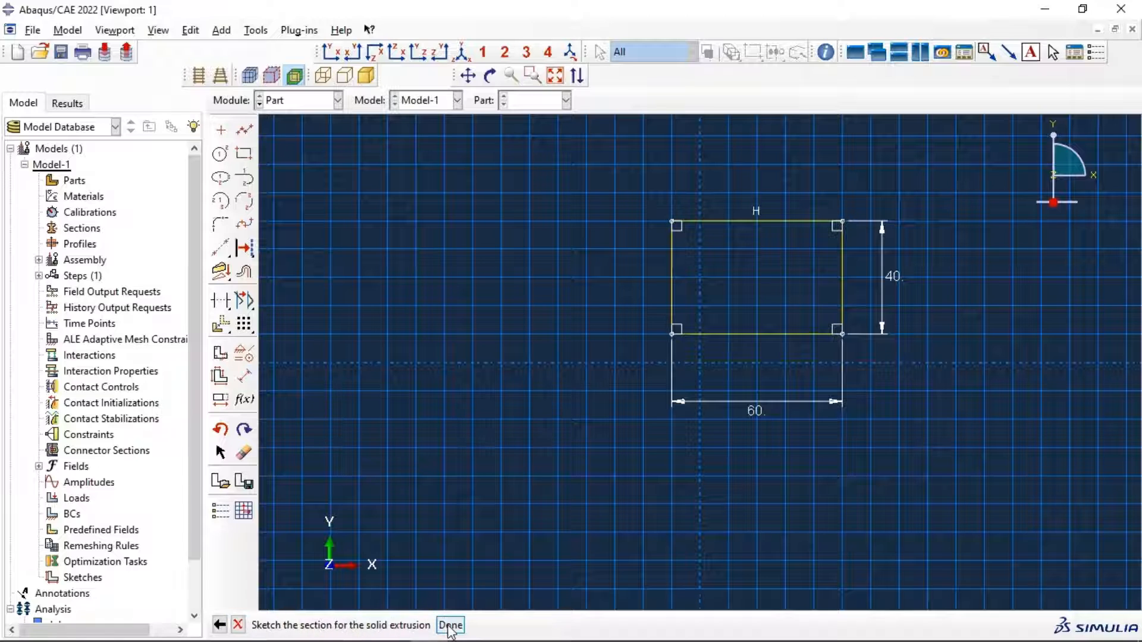
Finish the section sketch and extrude it to the beam's full length.
{"action": "left_click", "coordinate": [450, 625]}
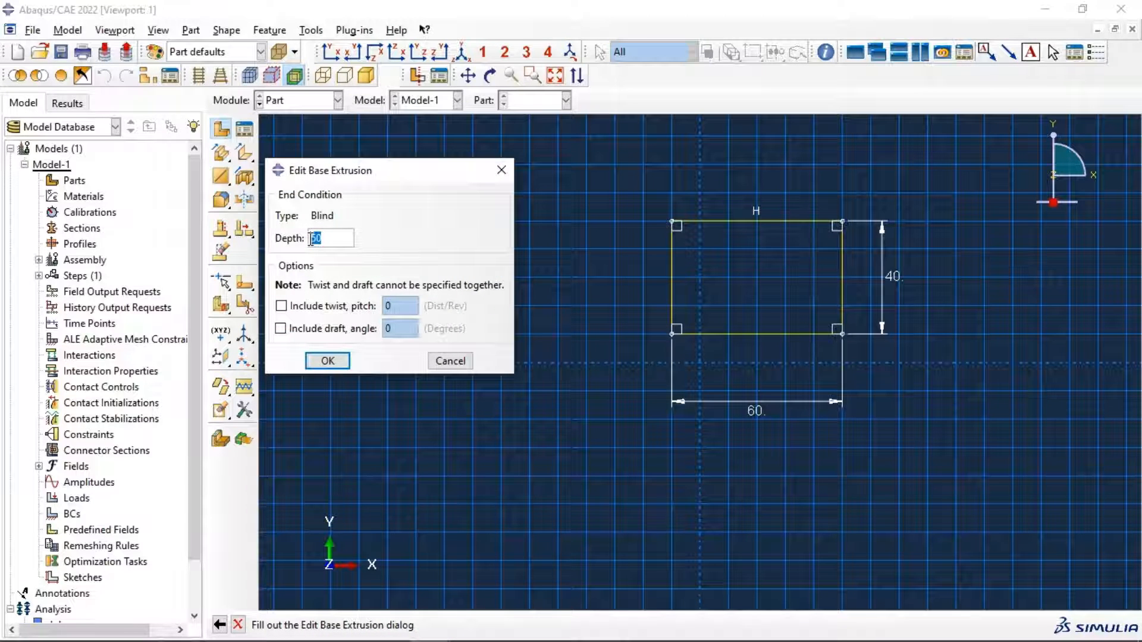
{"action": "type", "text": "1"}
{"action": "type", "text": "00"}
{"action": "left_click", "coordinate": [327, 360]}
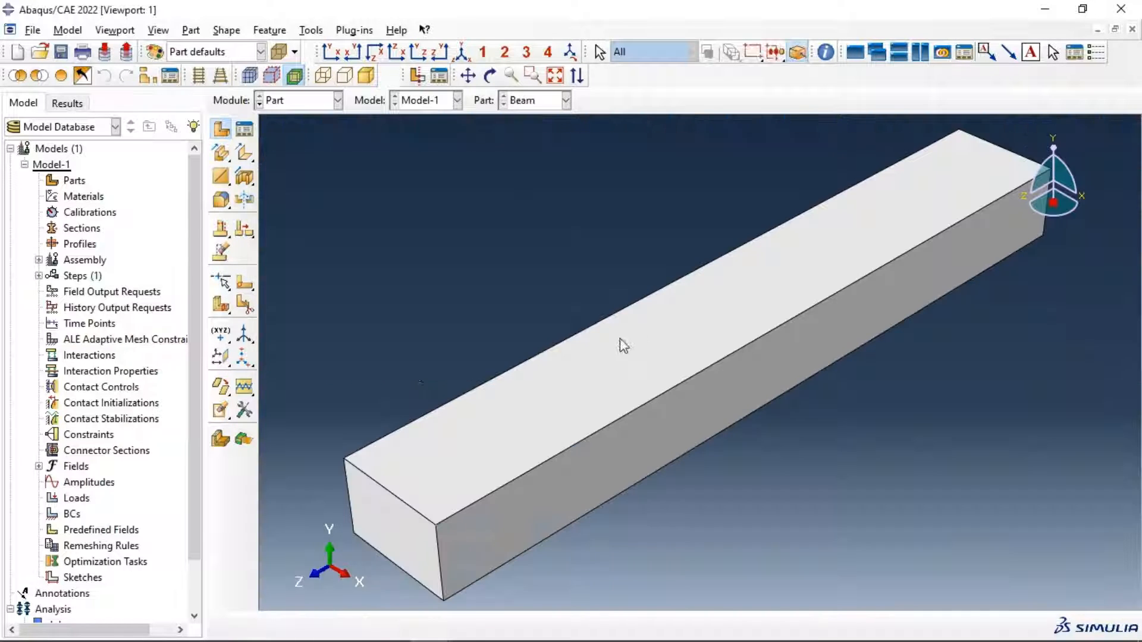
Create a datum plane across the beam at mid-length through three edge midpoints.
{"action": "left_click", "coordinate": [490, 76]}
{"action": "left_click_drag", "start_coordinate": [609, 369], "coordinate": [556, 272]}
{"action": "left_click_drag", "start_coordinate": [690, 322], "coordinate": [691, 266]}
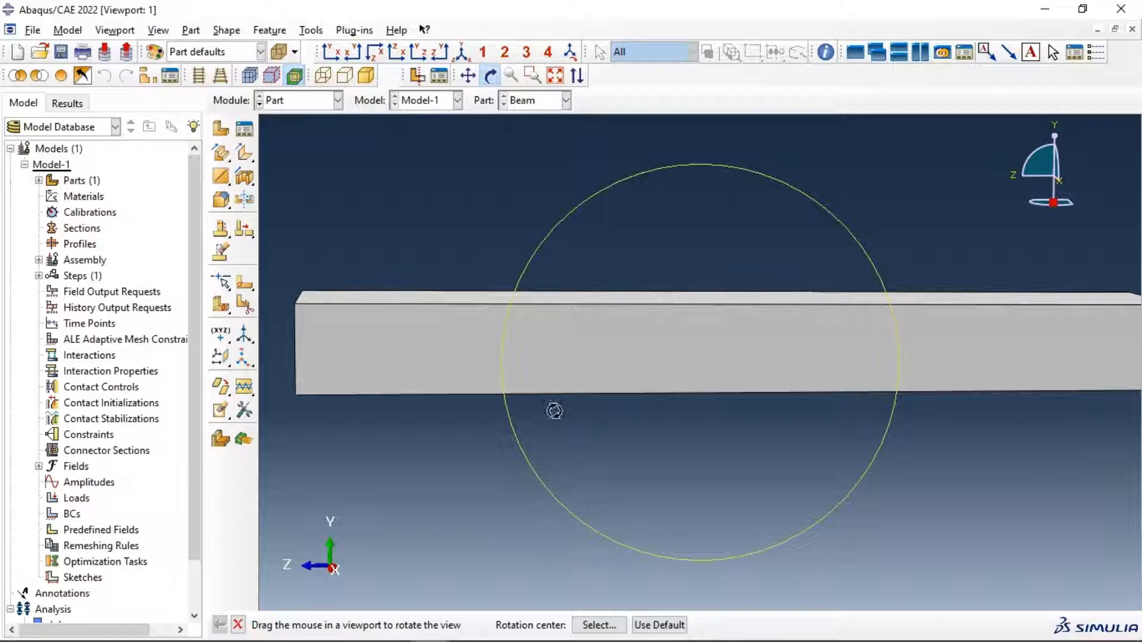
{"action": "left_click", "coordinate": [220, 361]}
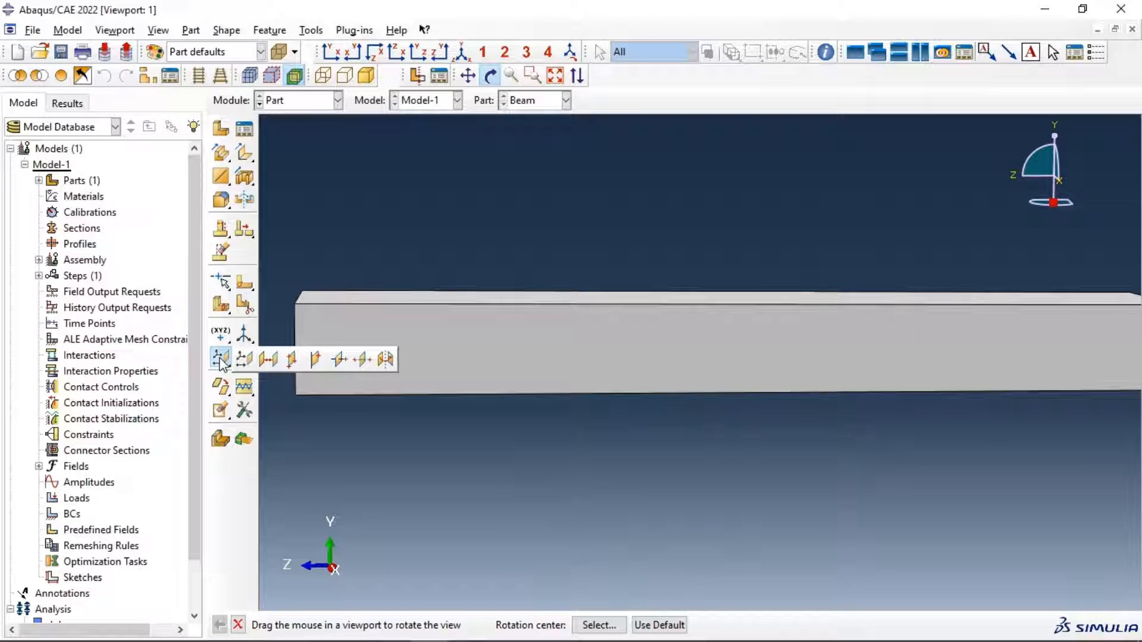
{"action": "left_click", "coordinate": [291, 358]}
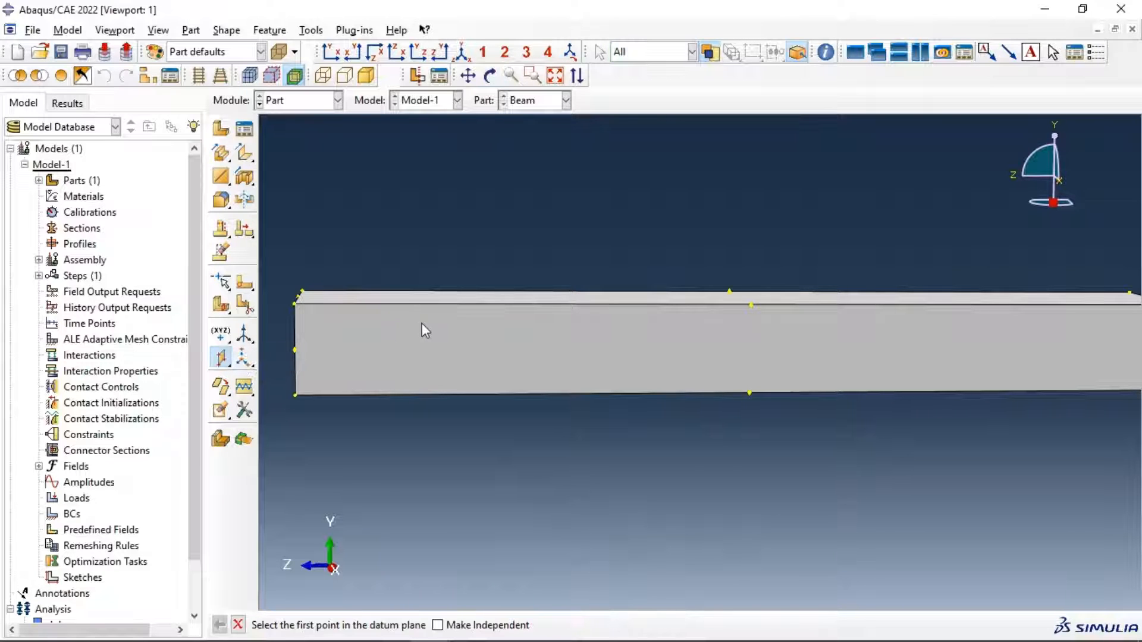
{"action": "left_click_drag", "start_coordinate": [589, 319], "coordinate": [678, 291], "text": "ctrl+alt"}
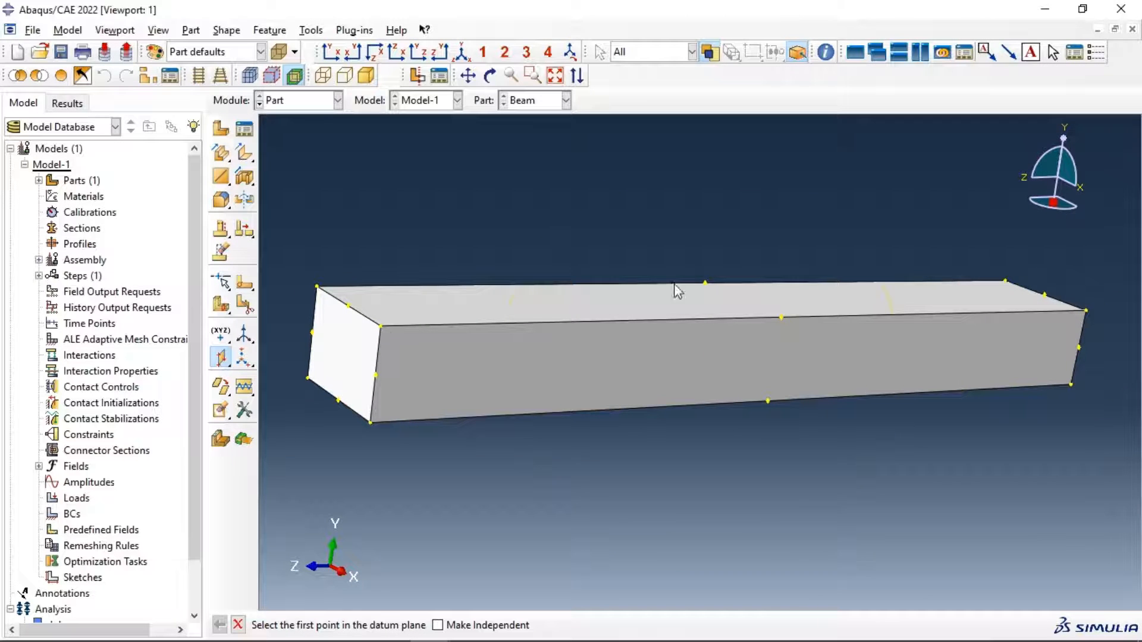
{"action": "left_click", "coordinate": [706, 283]}
{"action": "left_click", "coordinate": [781, 317]}
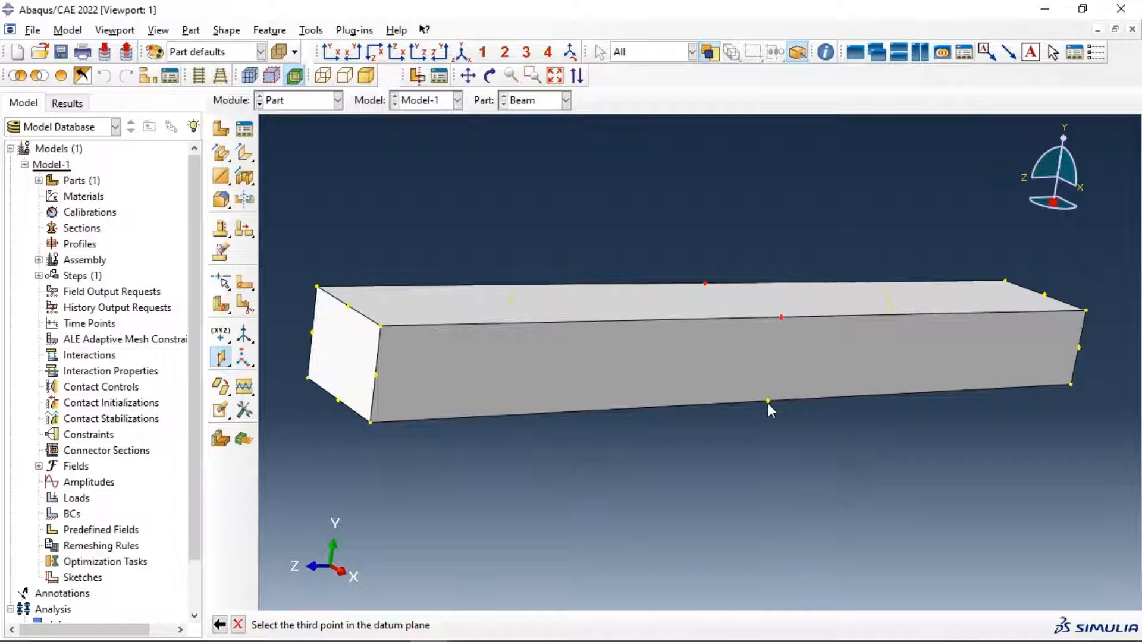
{"action": "left_click", "coordinate": [767, 401]}
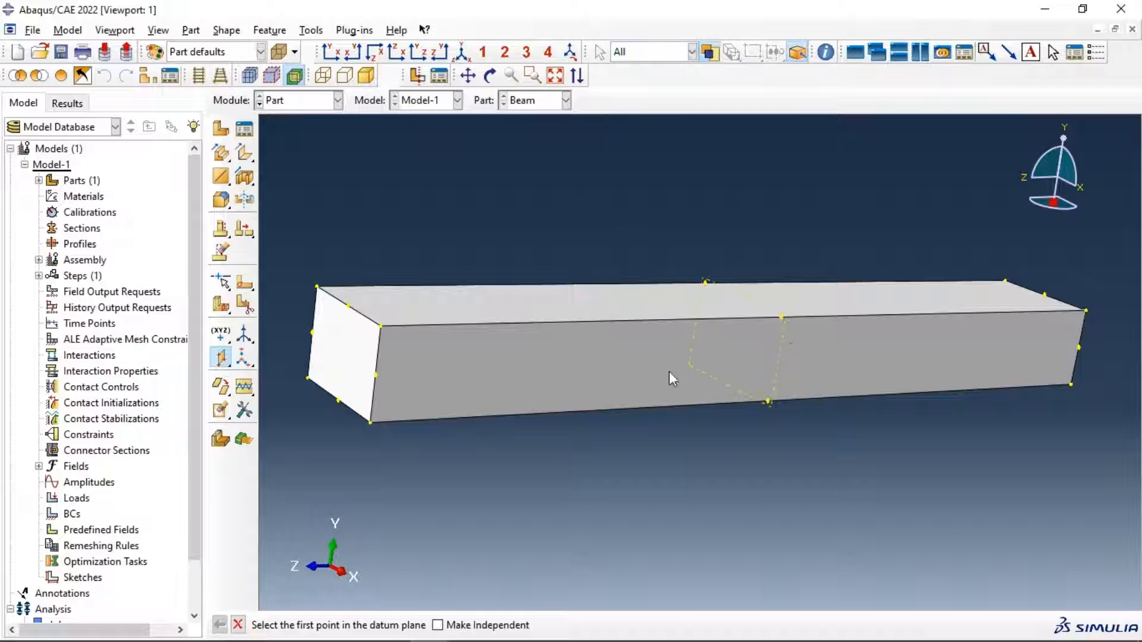
Create a three-point datum plane on each of the beam's two end faces using their corner points.
{"action": "left_click", "coordinate": [318, 288]}
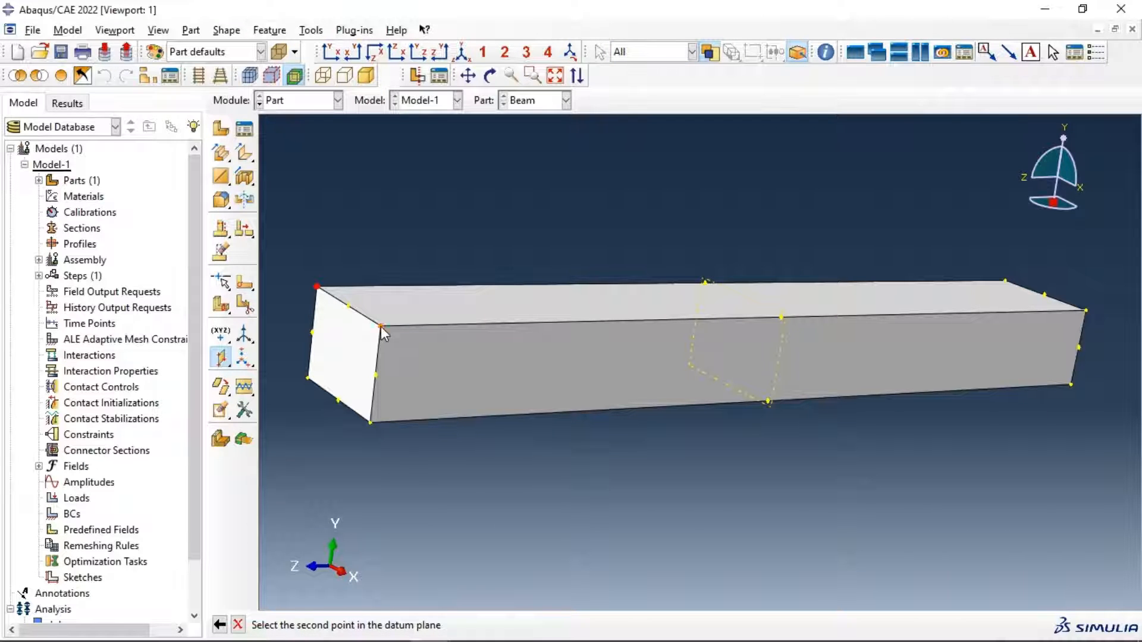
{"action": "left_click", "coordinate": [381, 329]}
{"action": "left_click", "coordinate": [371, 423]}
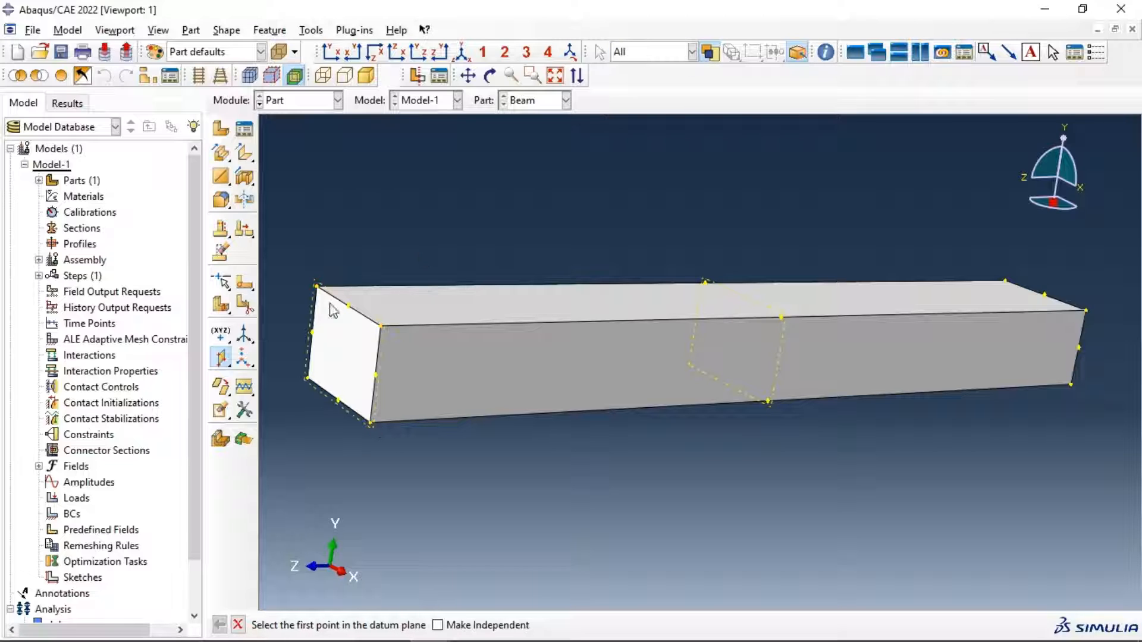
{"action": "left_click", "coordinate": [1008, 282]}
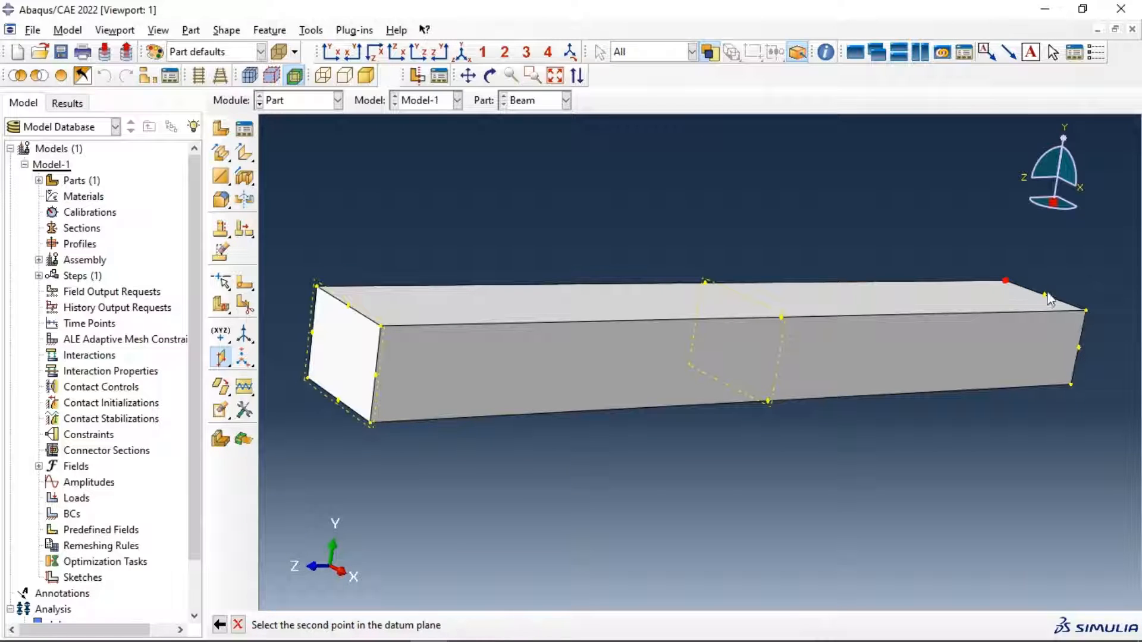
{"action": "left_click", "coordinate": [1087, 311]}
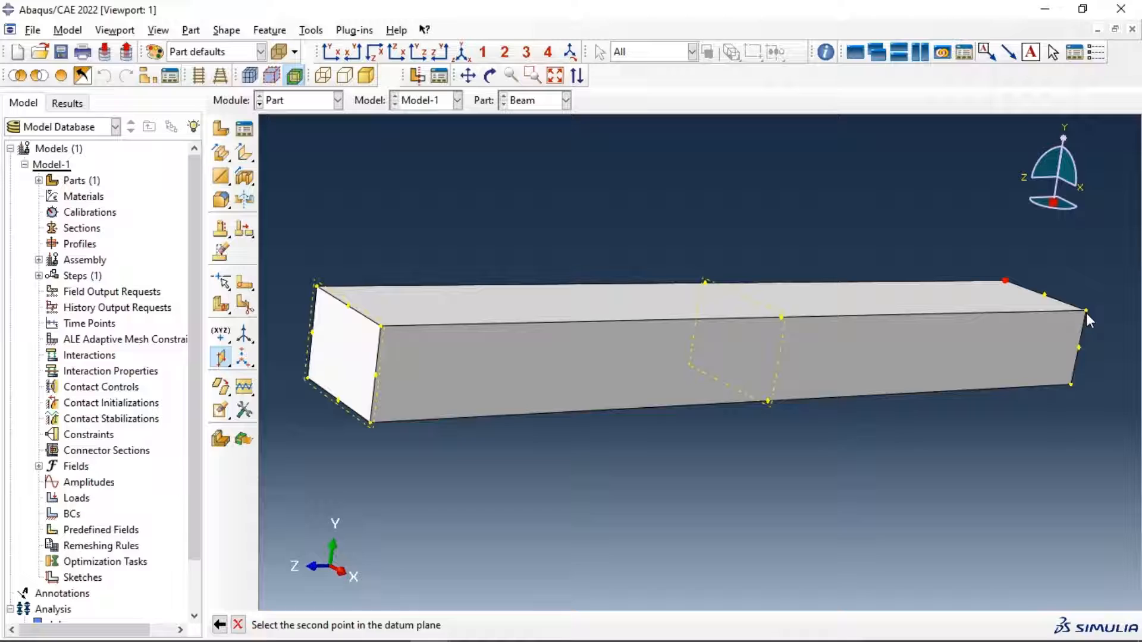
{"action": "left_click", "coordinate": [1072, 385]}
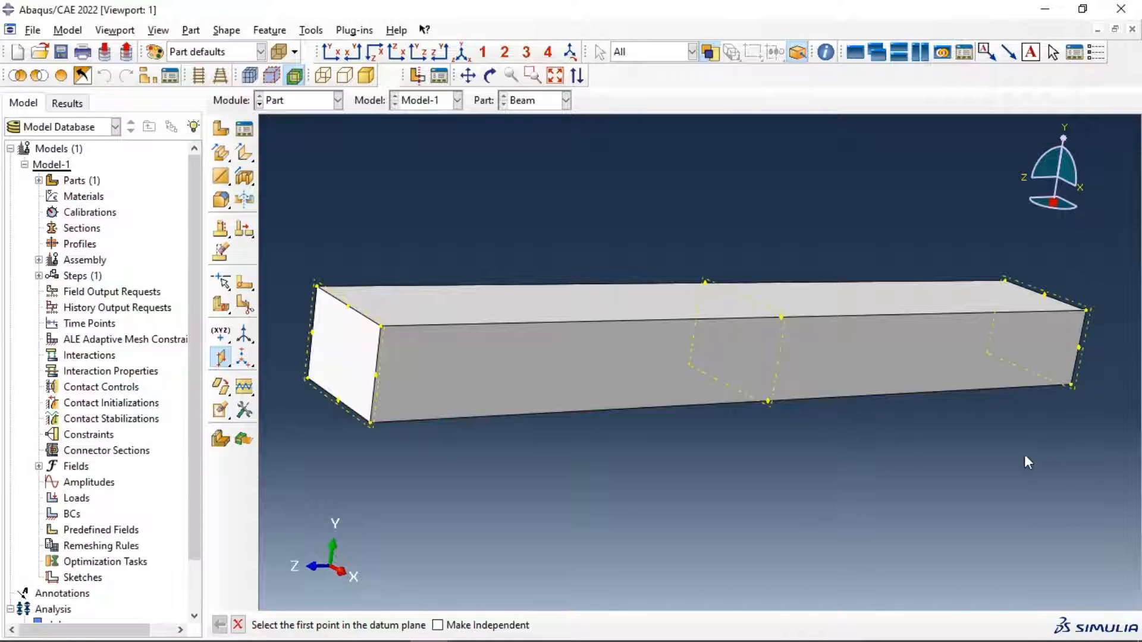
Create a datum plane offset 100 into the beam from the datum plane on its +Z end face.
{"action": "left_click", "coordinate": [222, 361]}
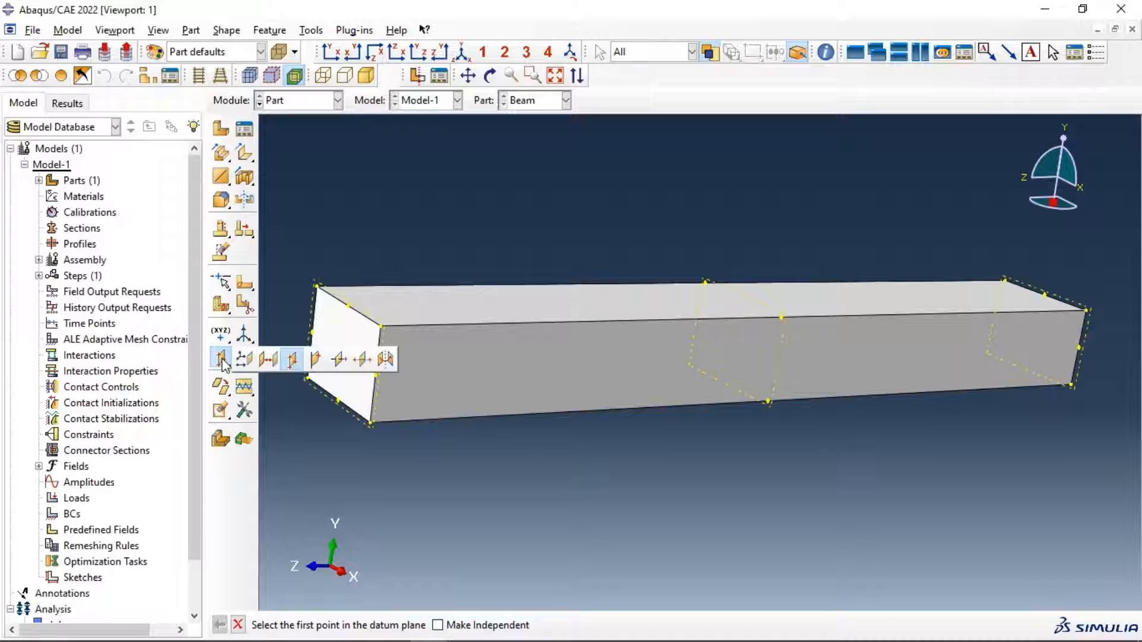
{"action": "left_click", "coordinate": [269, 360]}
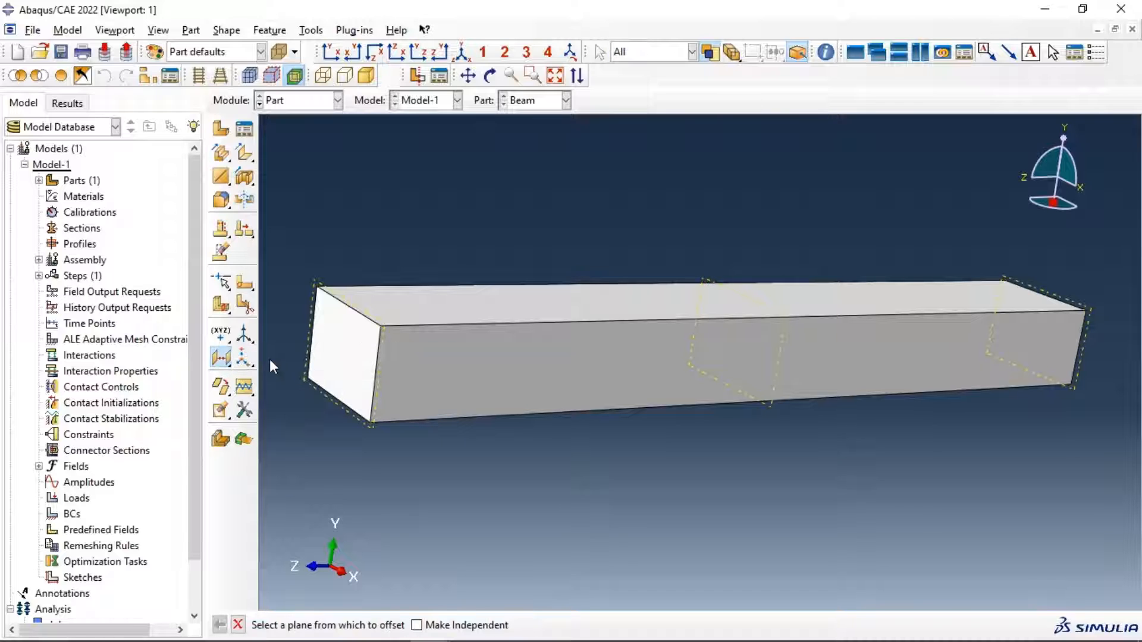
{"action": "left_click", "coordinate": [315, 287]}
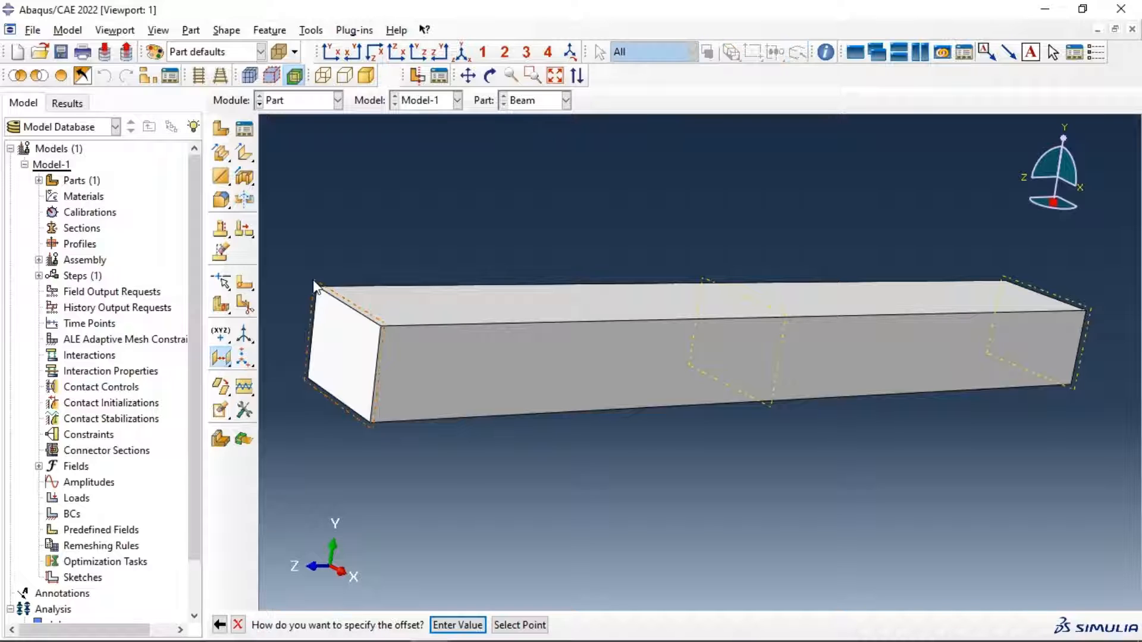
{"action": "left_click", "coordinate": [458, 623]}
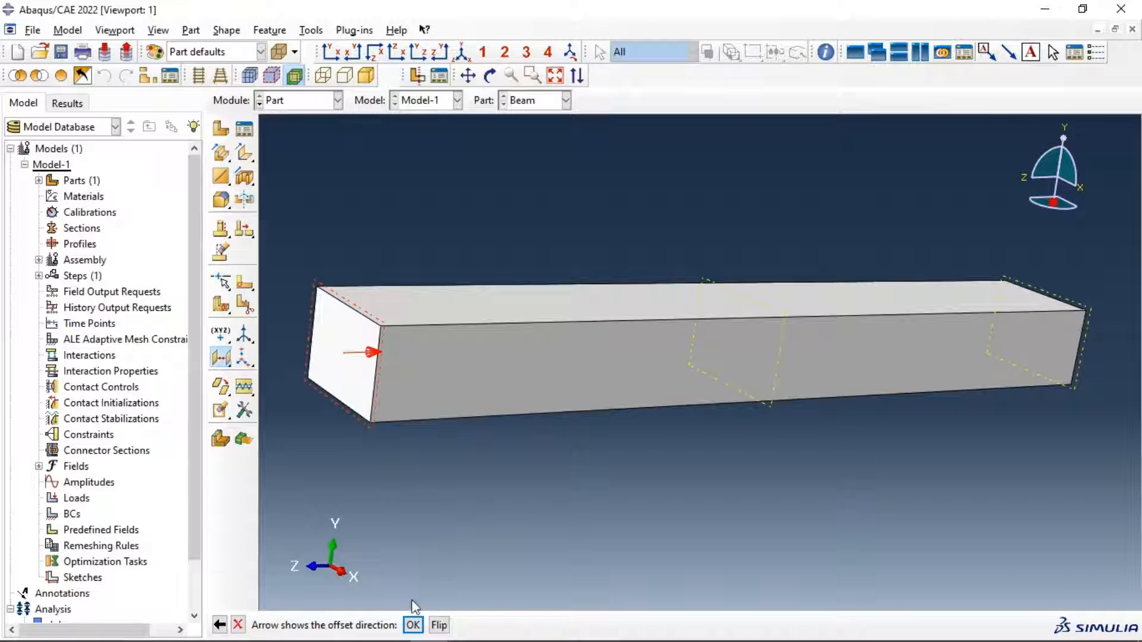
{"action": "left_click", "coordinate": [413, 625]}
{"action": "type", "text": "100"}
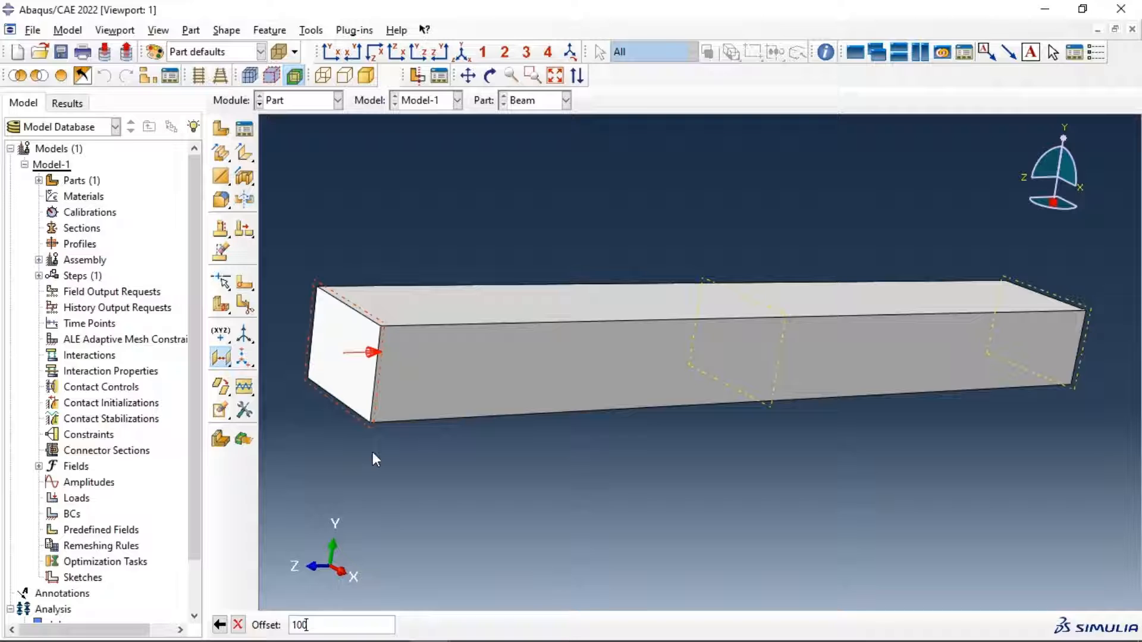
{"action": "key", "text": "Return"}
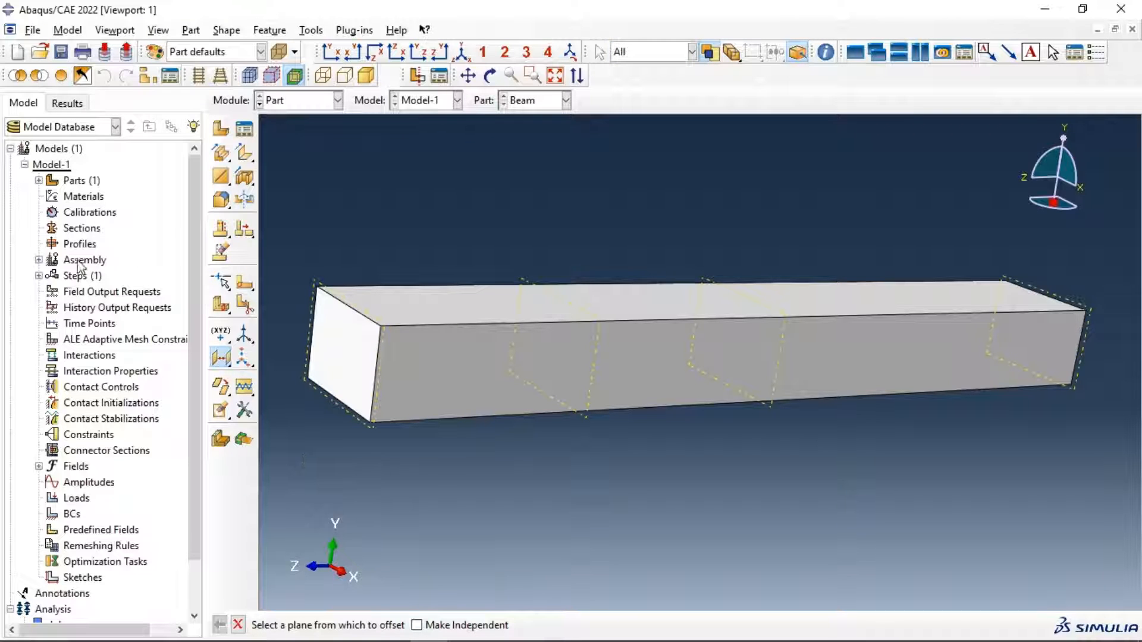
Edit the offset datum plane near the beam's +Z end and set its offset to 50.
{"action": "left_click", "coordinate": [39, 180]}
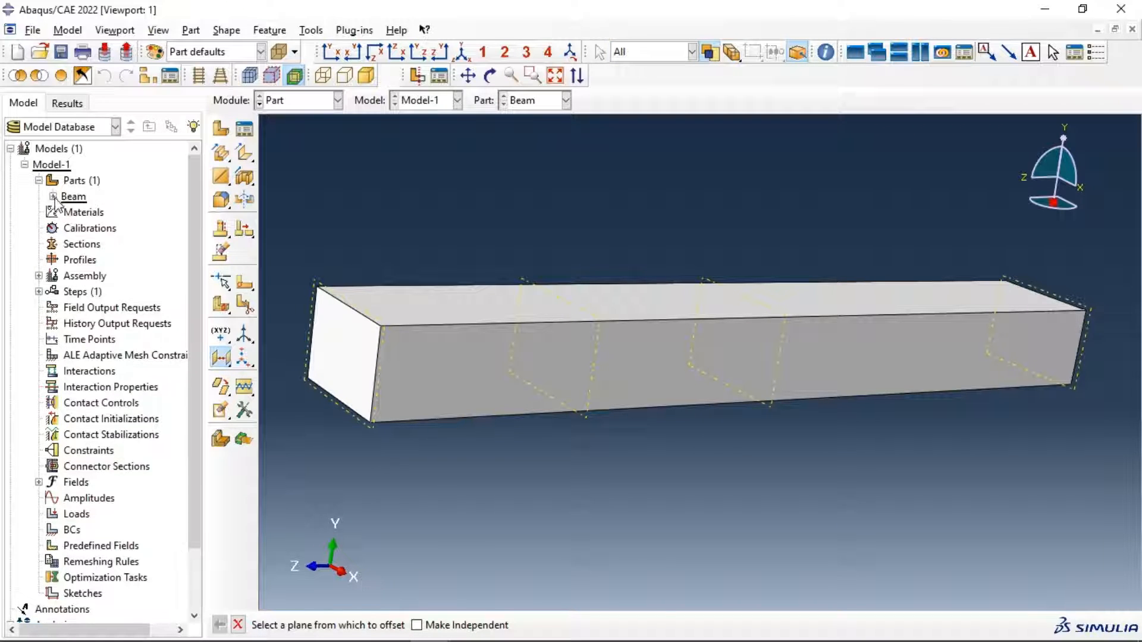
{"action": "left_click", "coordinate": [53, 197]}
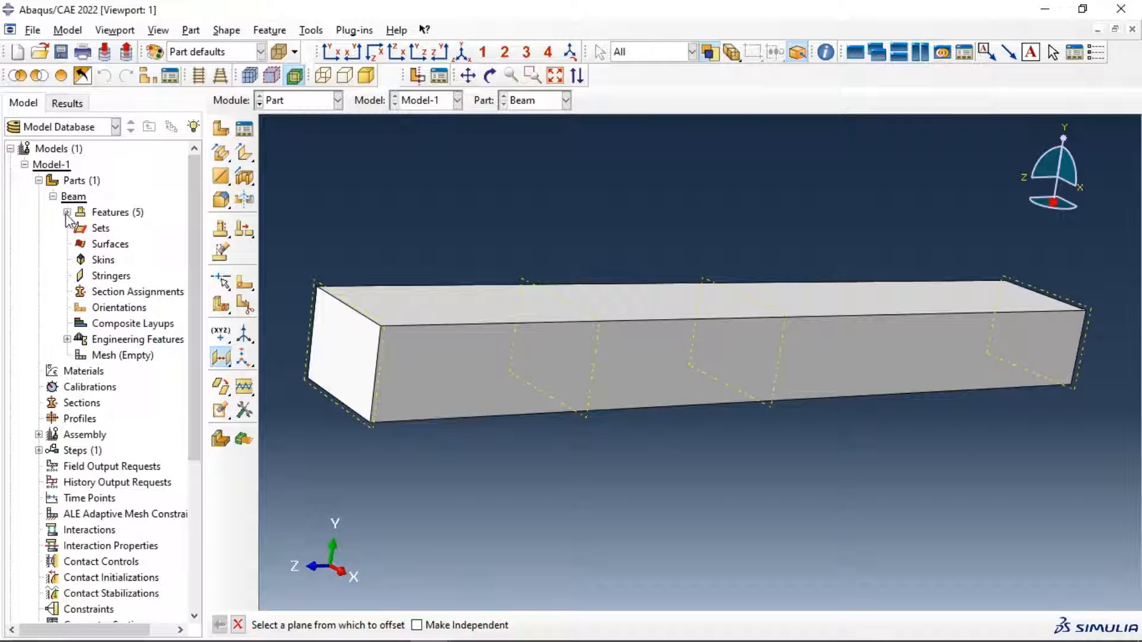
{"action": "left_click", "coordinate": [67, 212]}
{"action": "left_click", "coordinate": [117, 292]}
{"action": "right_click", "coordinate": [117, 292]}
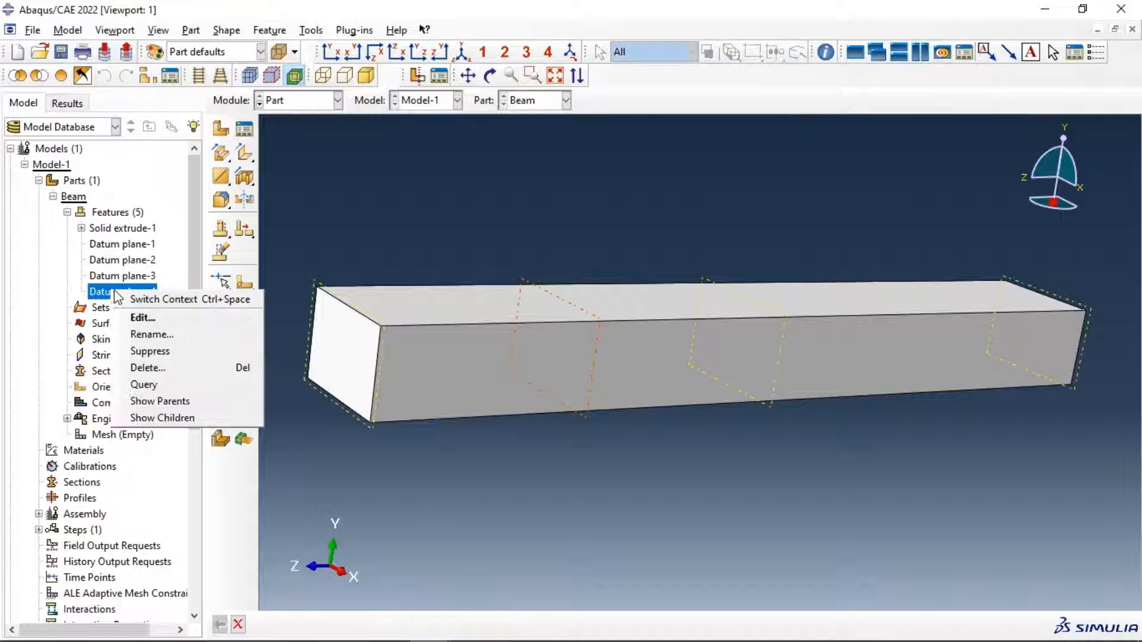
{"action": "left_click", "coordinate": [148, 318]}
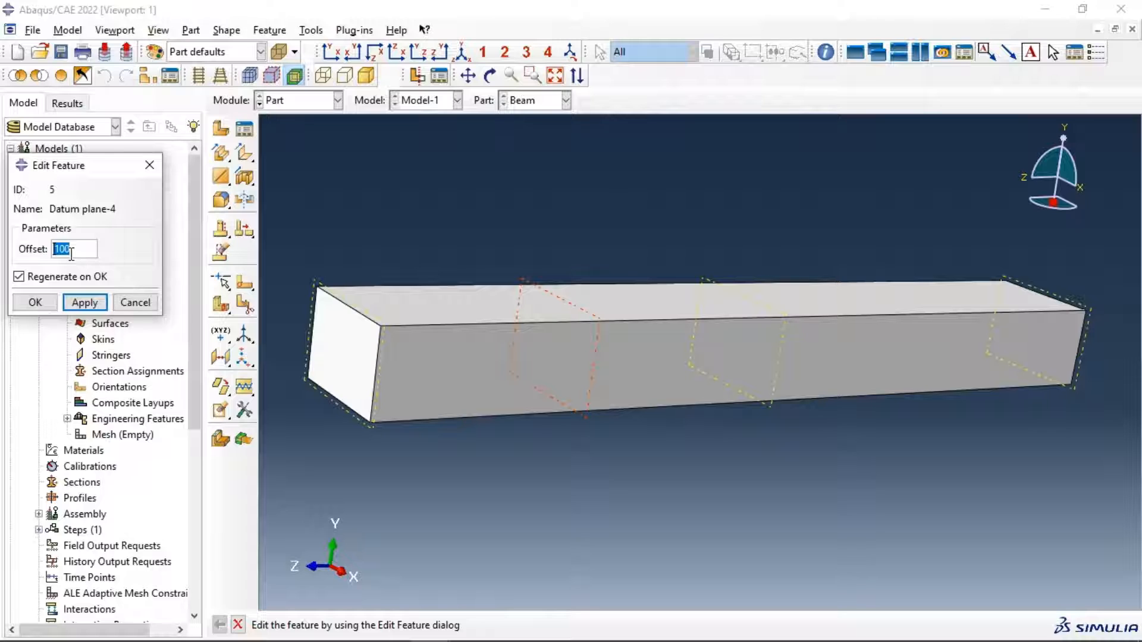
{"action": "type", "text": "50"}
{"action": "left_click", "coordinate": [35, 302]}
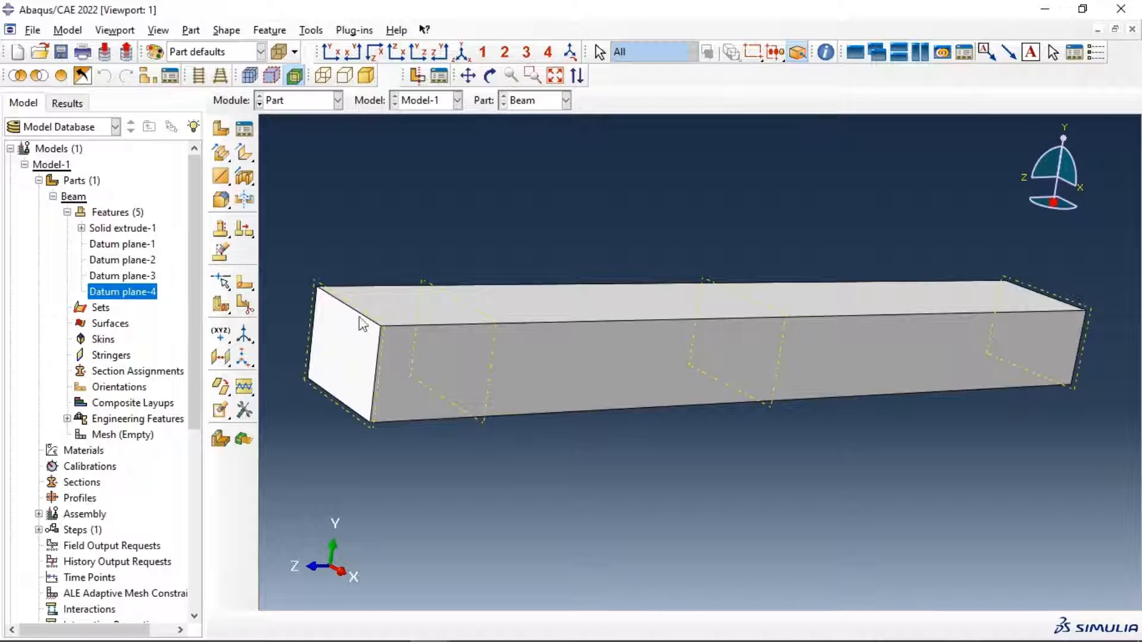
Create a datum plane offset 50 into the beam from the datum plane on its -Z end face.
{"action": "left_click", "coordinate": [217, 358]}
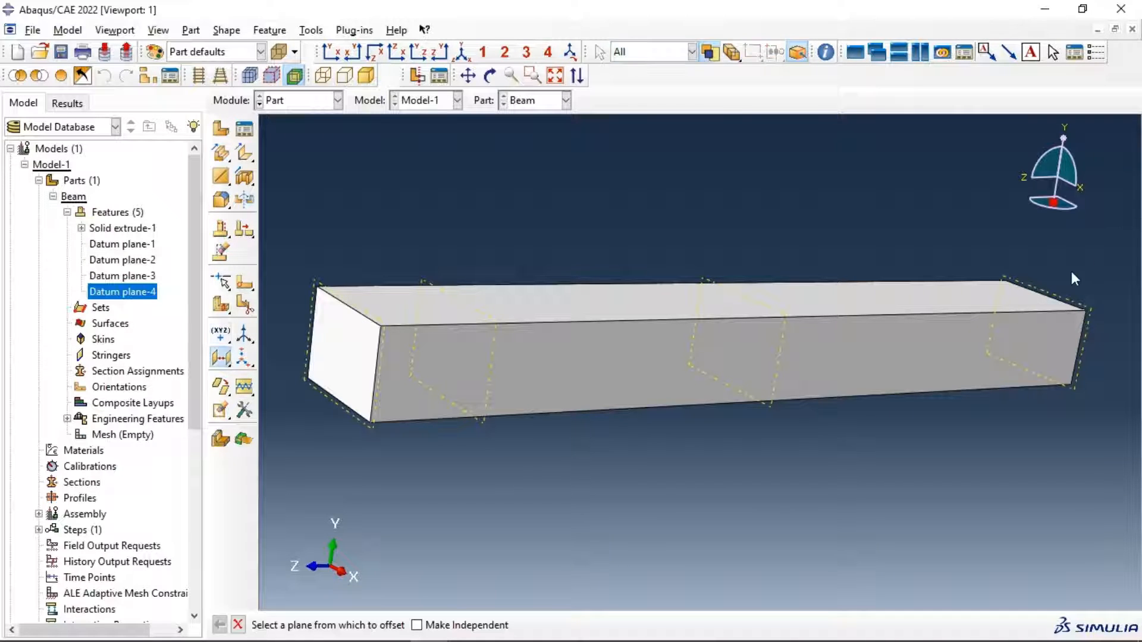
{"action": "left_click", "coordinate": [1003, 374]}
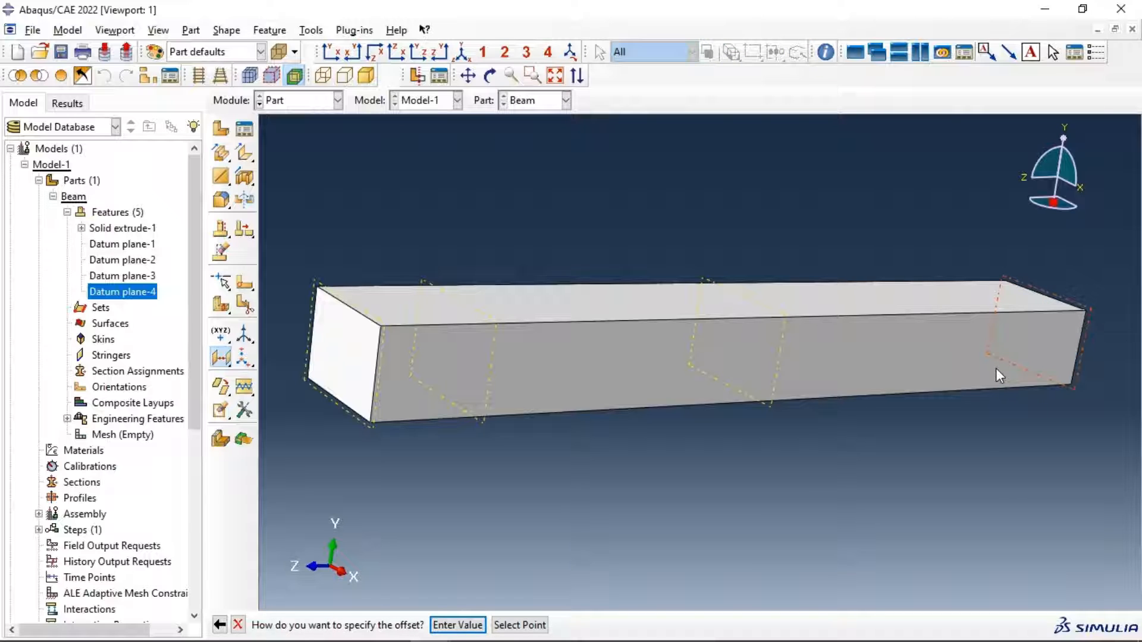
{"action": "key", "text": "Return"}
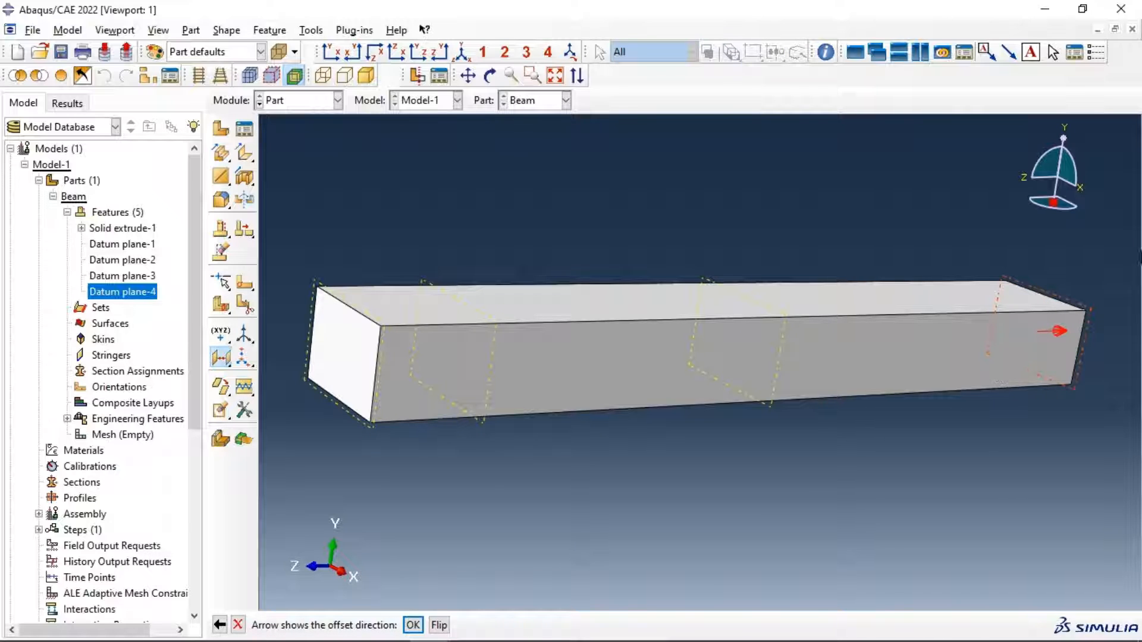
{"action": "left_click", "coordinate": [439, 625]}
{"action": "left_click", "coordinate": [417, 628]}
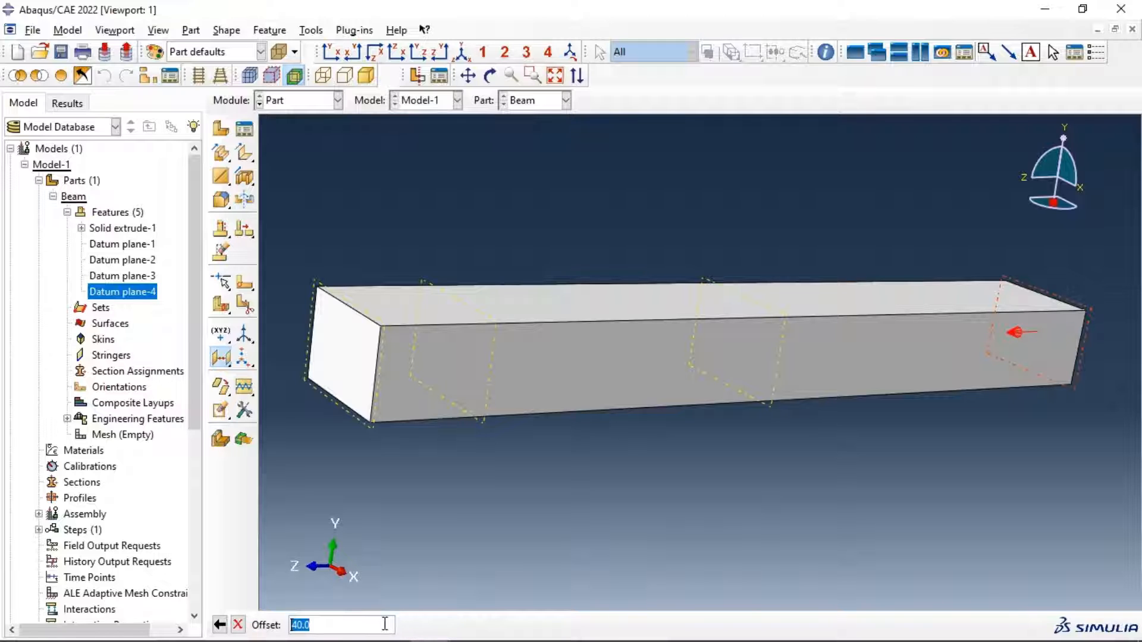
{"action": "type", "text": "50"}
{"action": "key", "text": "Return"}
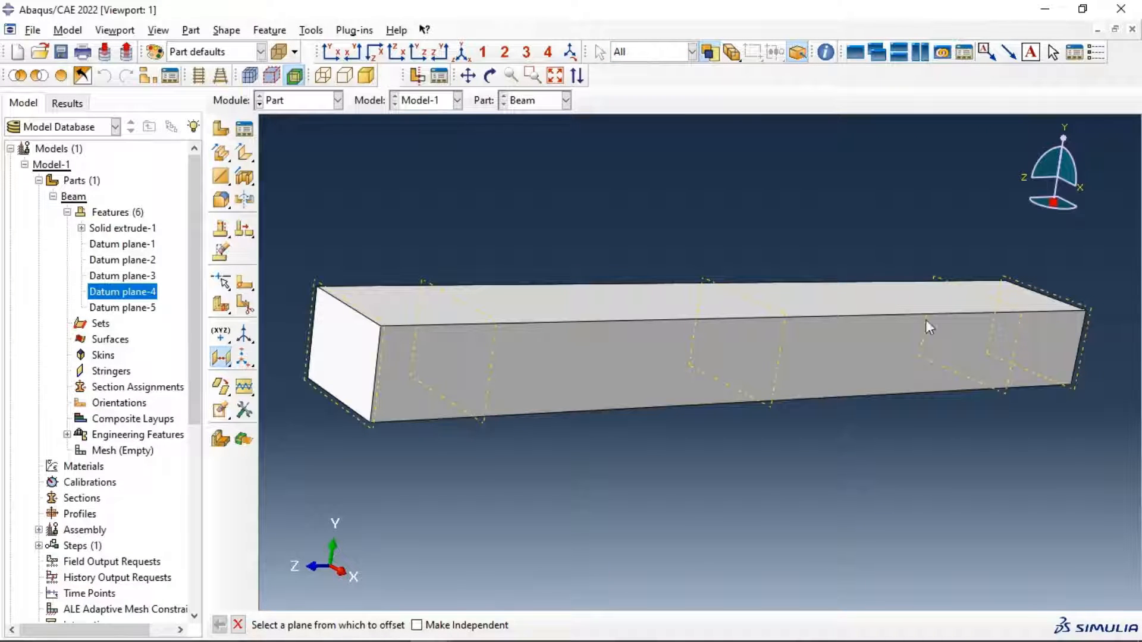
Create two datum planes offset 50 from the mid-length datum plane, one toward each end of the beam.
{"action": "left_click", "coordinate": [726, 287]}
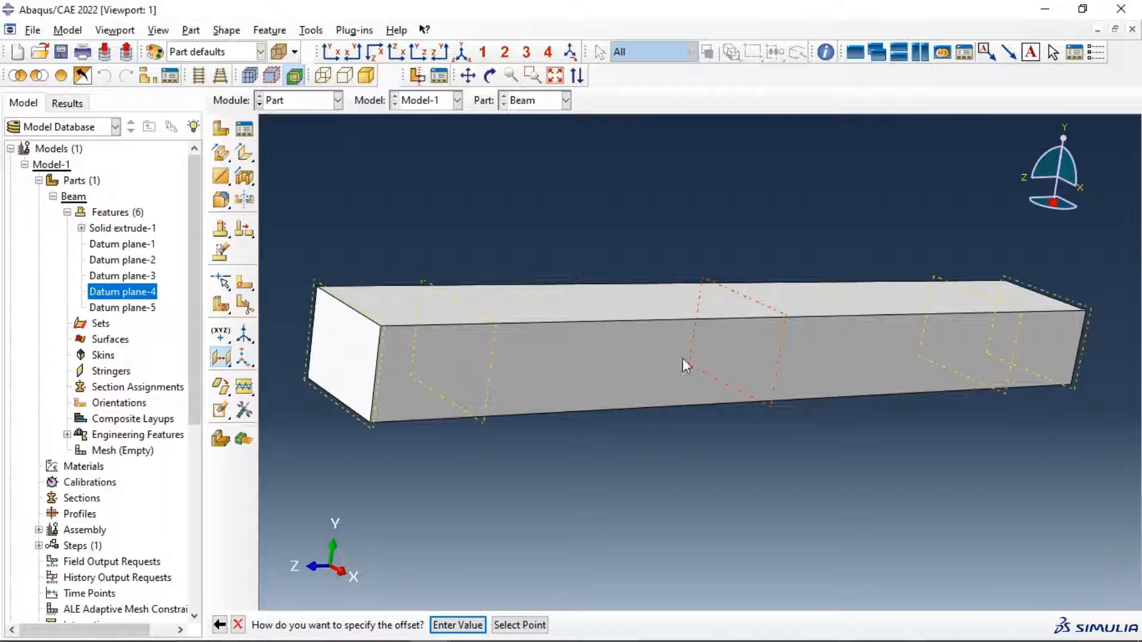
{"action": "left_click", "coordinate": [479, 623]}
{"action": "left_click", "coordinate": [412, 625]}
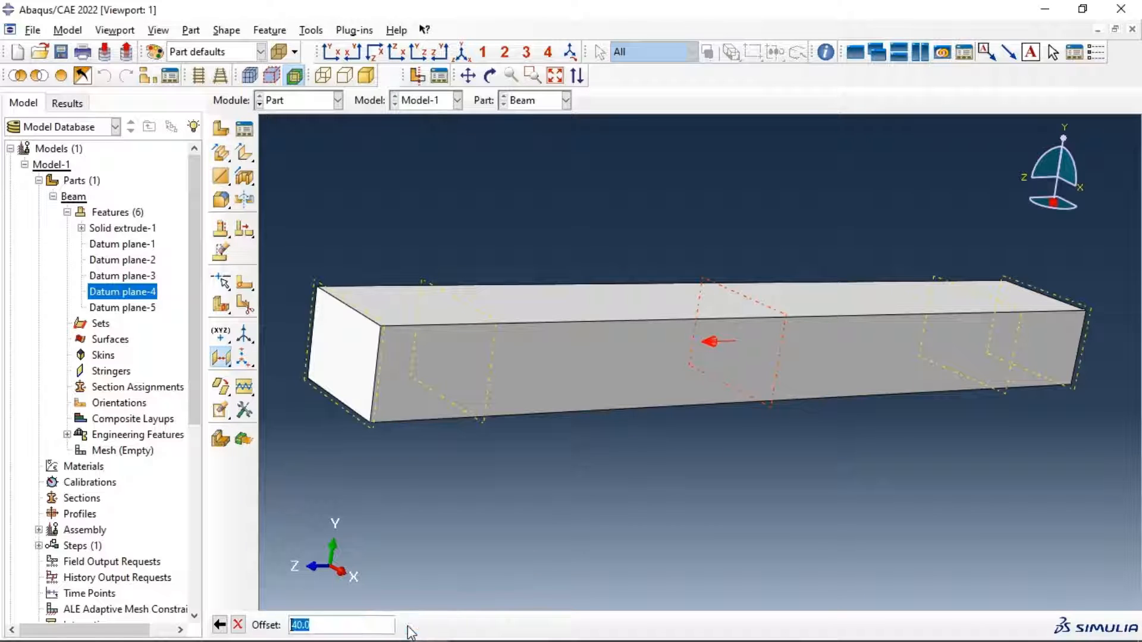
{"action": "type", "text": "10"}
{"action": "key", "text": "Return"}
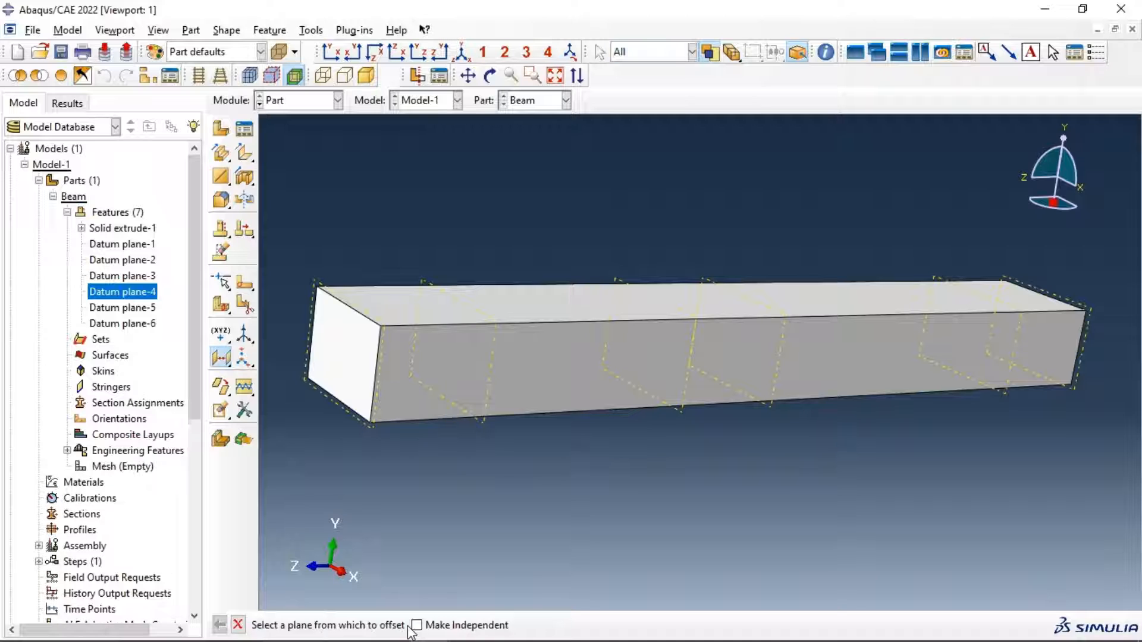
{"action": "left_click", "coordinate": [754, 304]}
{"action": "left_click", "coordinate": [461, 625]}
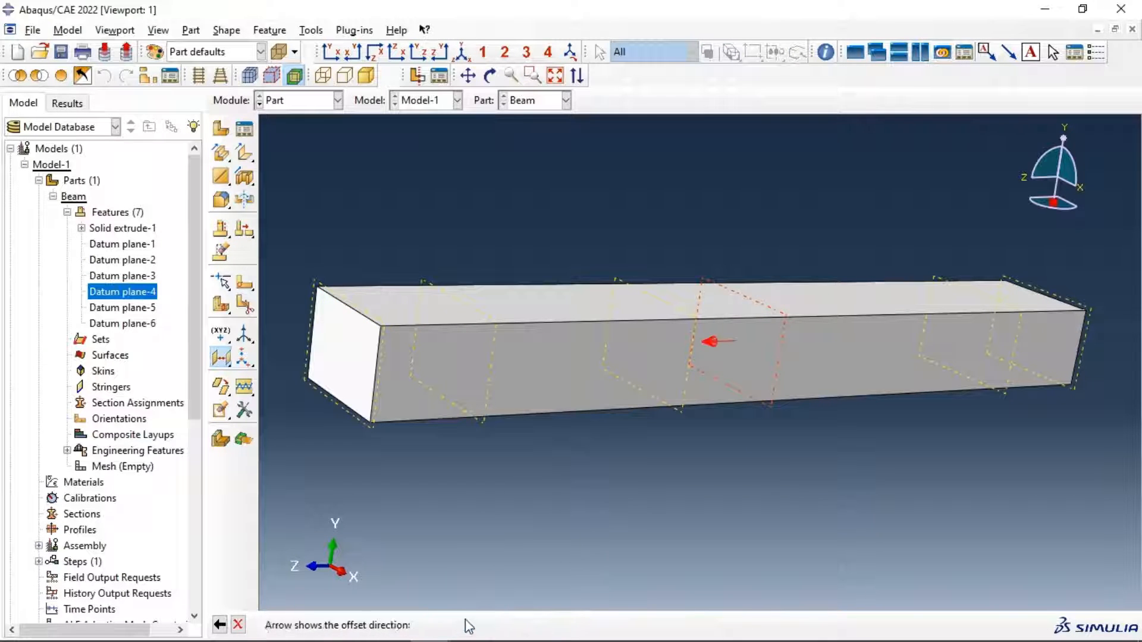
{"action": "left_click", "coordinate": [439, 625]}
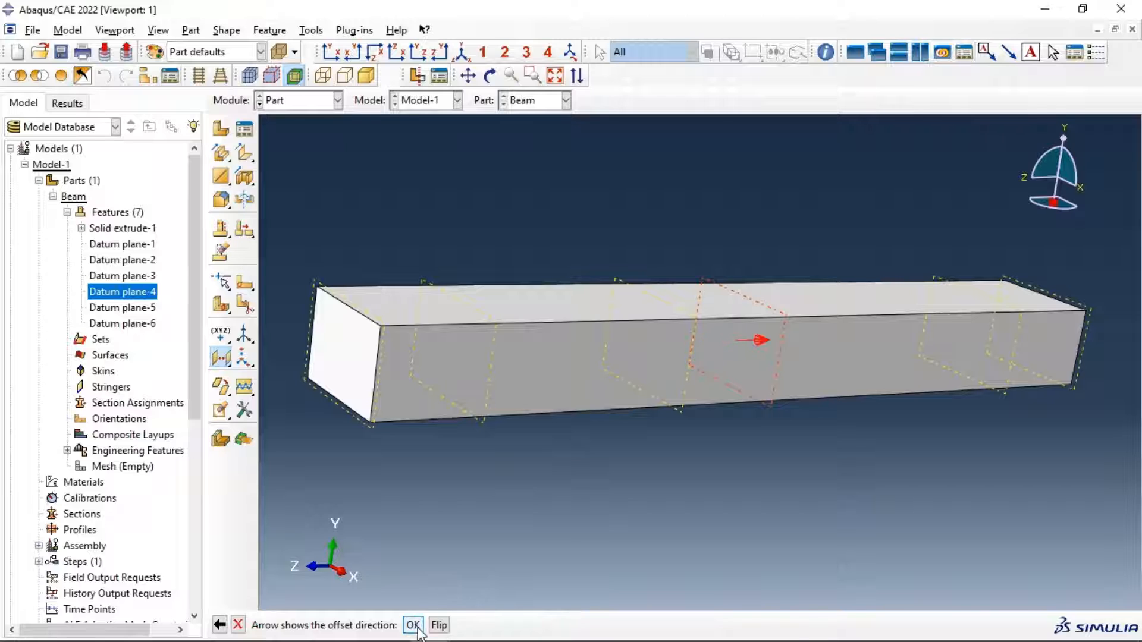
{"action": "left_click", "coordinate": [413, 625]}
{"action": "type", "text": "50"}
{"action": "key", "text": "Return"}
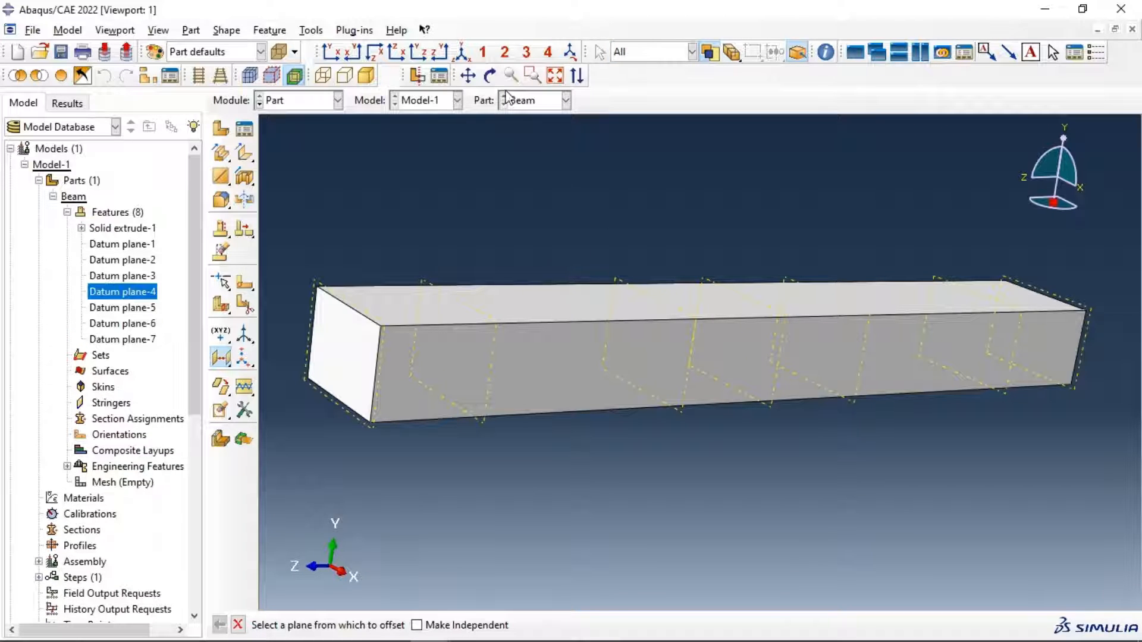
Partition the beam cell using the offset datum plane nearest the +Z end.
{"action": "left_click", "coordinate": [490, 75]}
{"action": "mouse_move", "coordinate": [740, 316]}
{"action": "left_mouse_down"}
{"action": "mouse_move", "coordinate": [617, 316]}
{"action": "mouse_move", "coordinate": [722, 308]}
{"action": "mouse_move", "coordinate": [709, 354]}
{"action": "mouse_move", "coordinate": [744, 329]}
{"action": "left_mouse_up"}
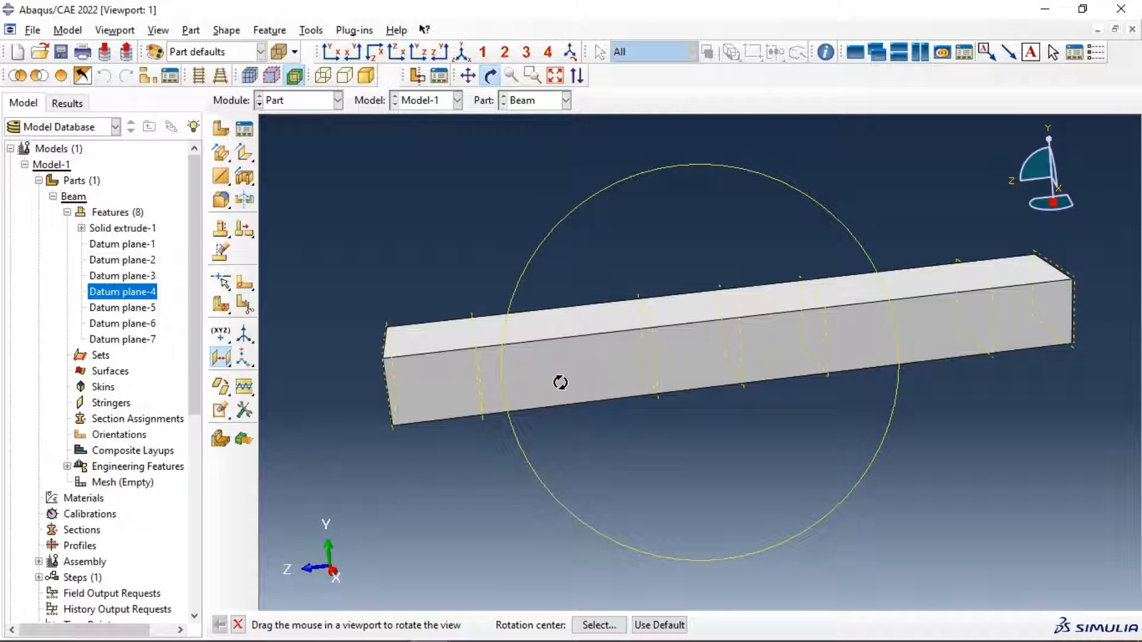
{"action": "left_click", "coordinate": [220, 357]}
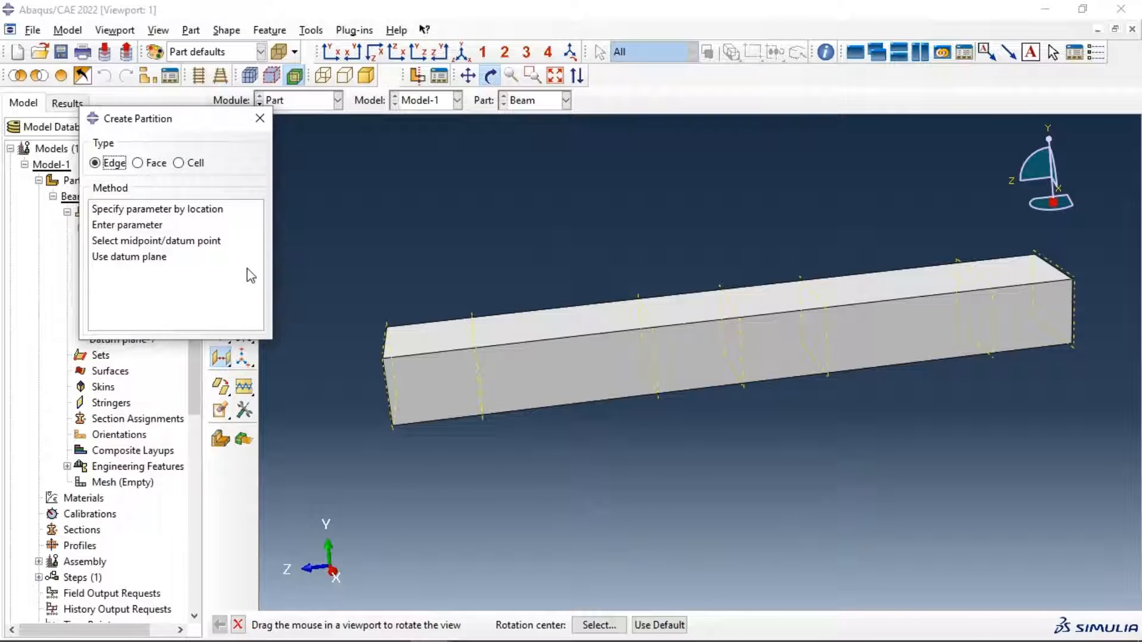
{"action": "left_click", "coordinate": [186, 166]}
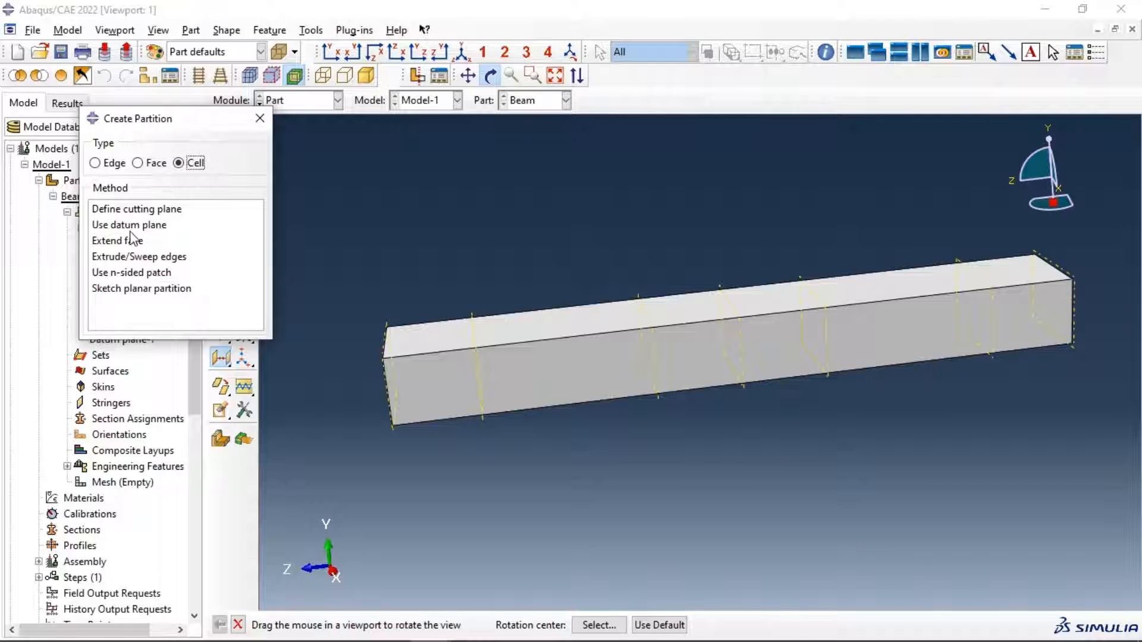
{"action": "left_click", "coordinate": [131, 226]}
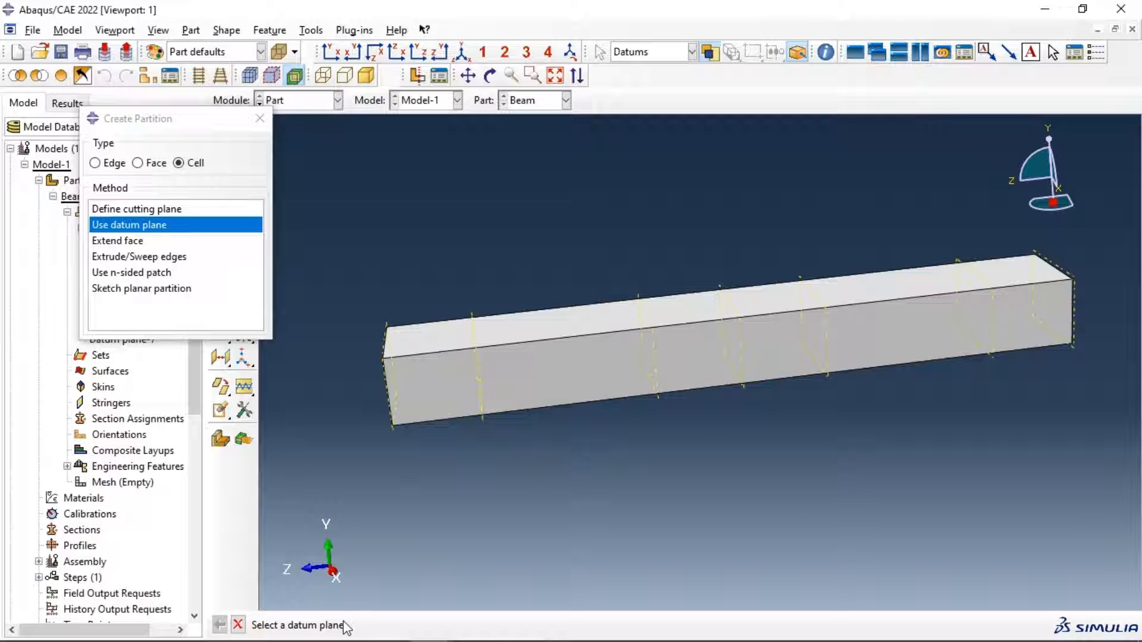
{"action": "left_click", "coordinate": [474, 321]}
{"action": "middle_click", "coordinate": [476, 326]}
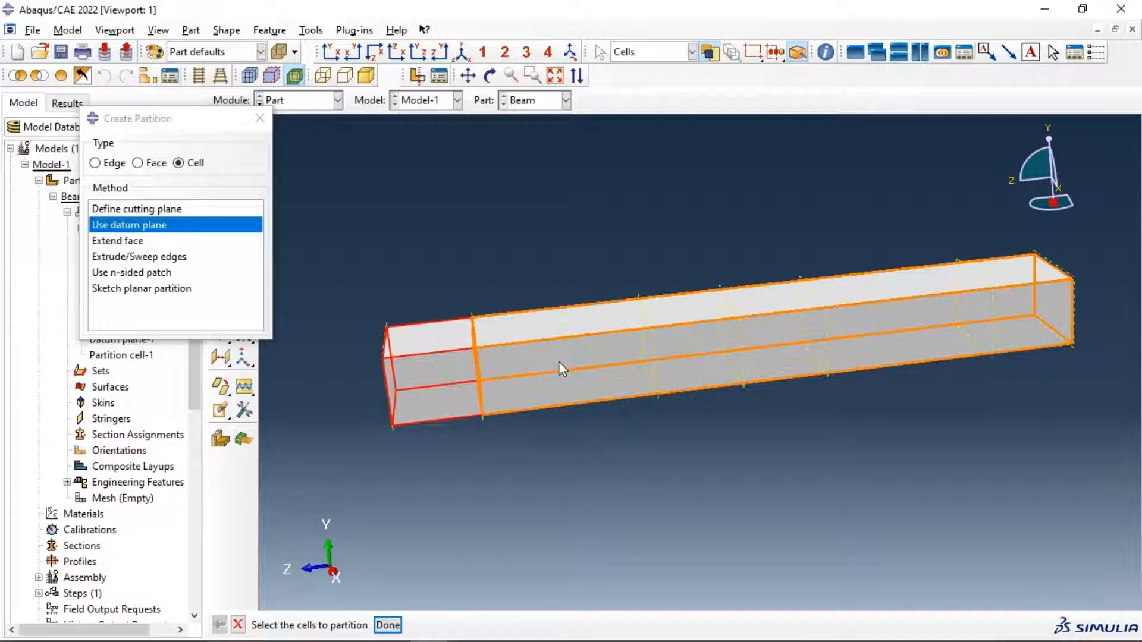
Partition the remaining long cell using the two offset datum planes on either side of mid-length.
{"action": "left_click", "coordinate": [558, 362]}
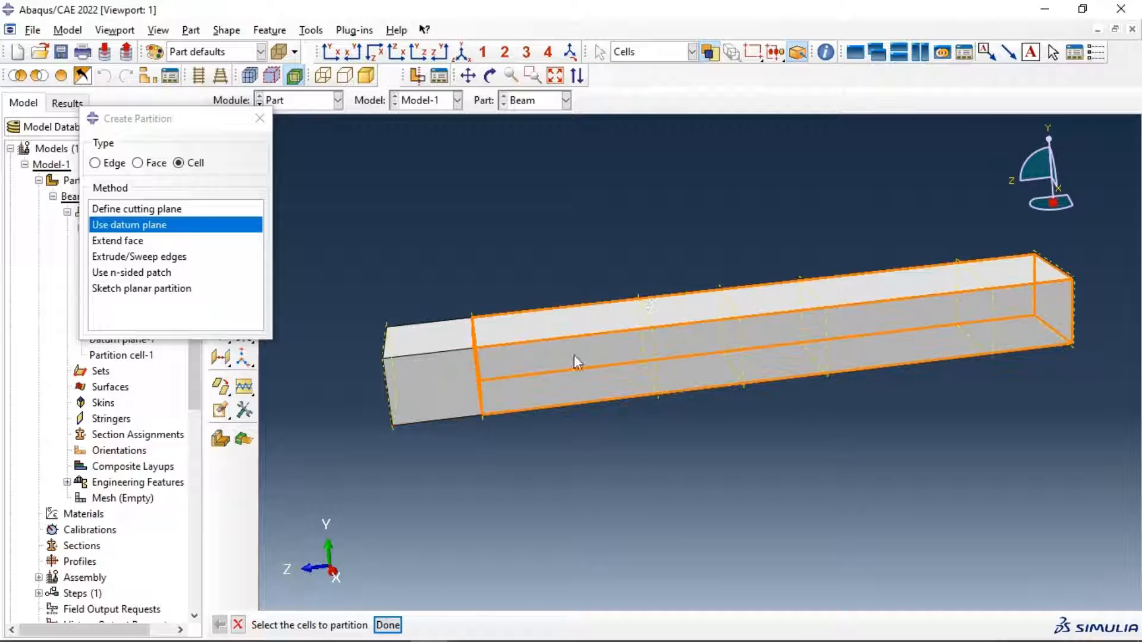
{"action": "middle_click", "coordinate": [411, 587]}
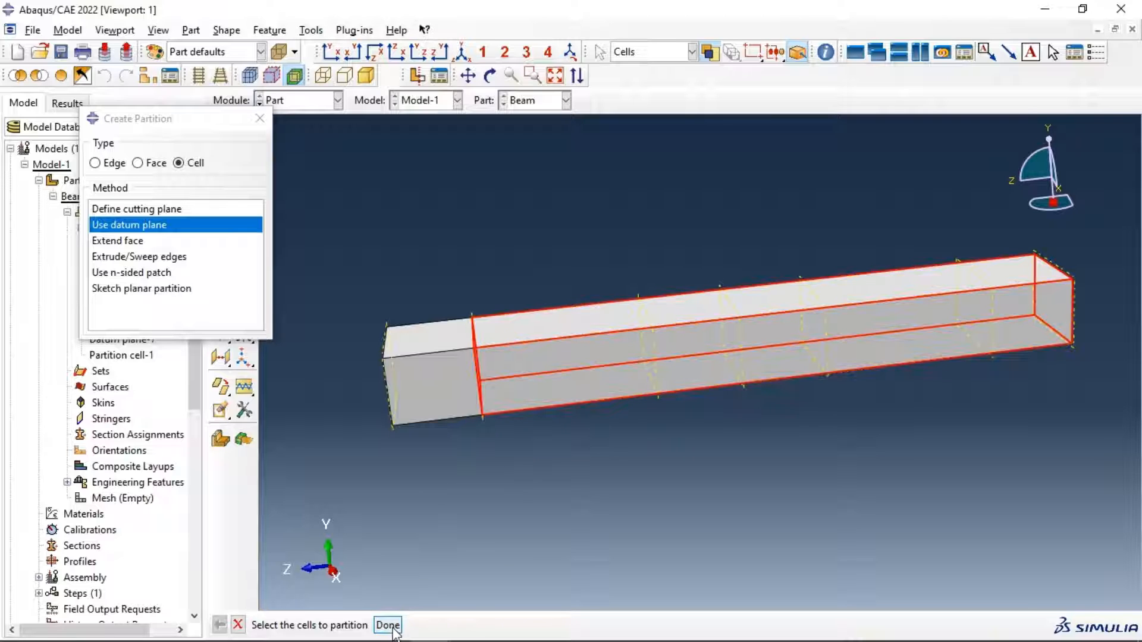
{"action": "left_click", "coordinate": [648, 313]}
{"action": "middle_click", "coordinate": [565, 364]}
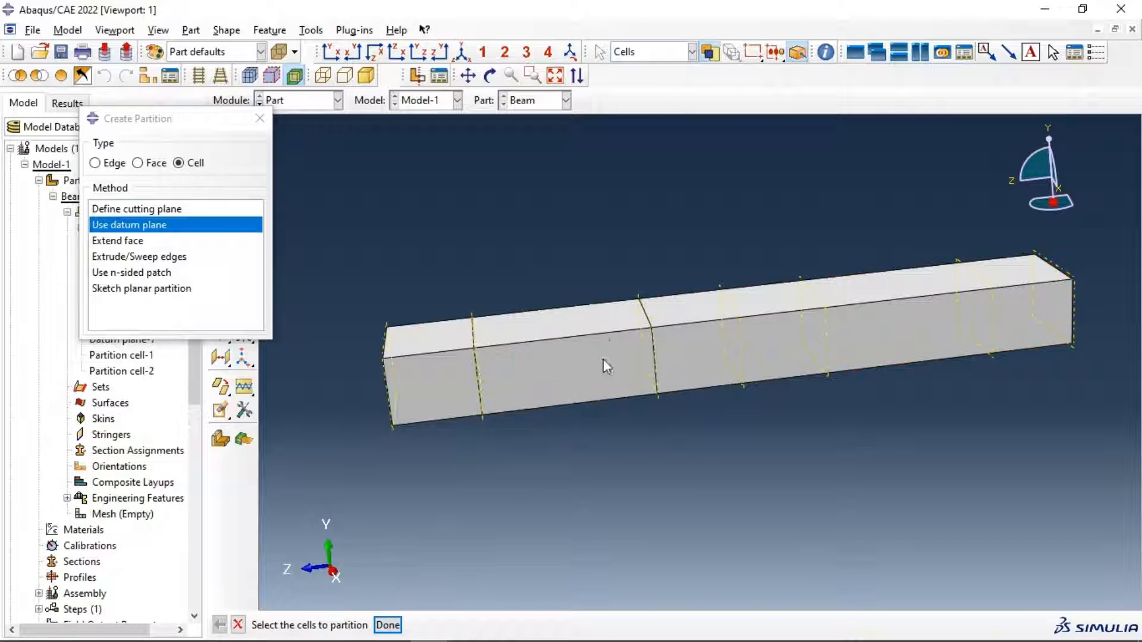
{"action": "left_click", "coordinate": [791, 301]}
{"action": "middle_click", "coordinate": [794, 294]}
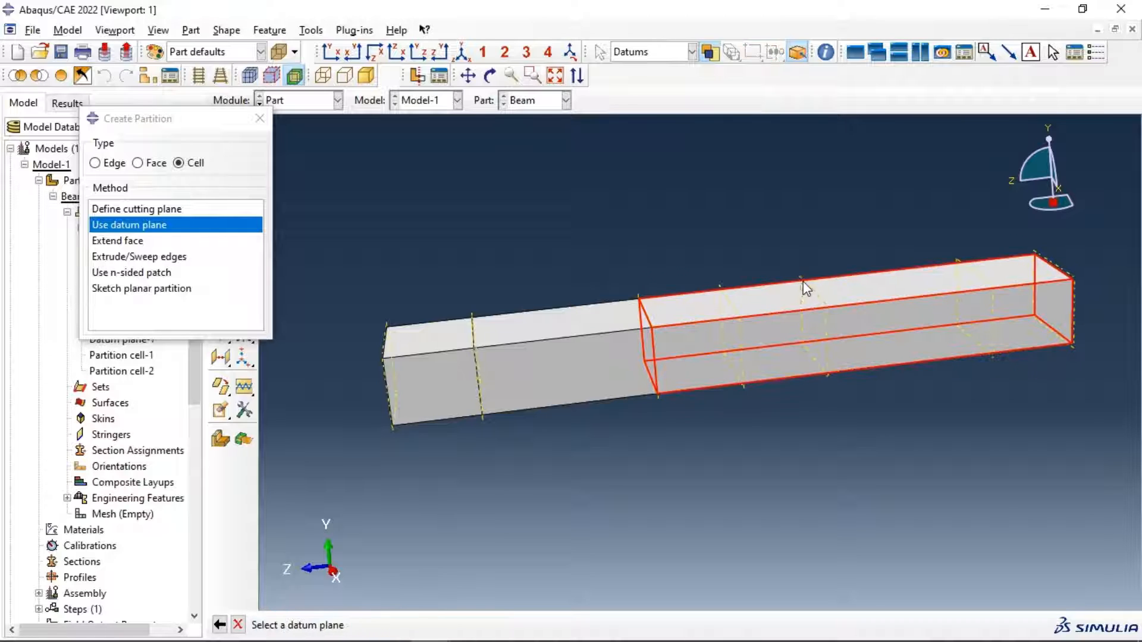
{"action": "left_click", "coordinate": [798, 283]}
{"action": "middle_click", "coordinate": [798, 284]}
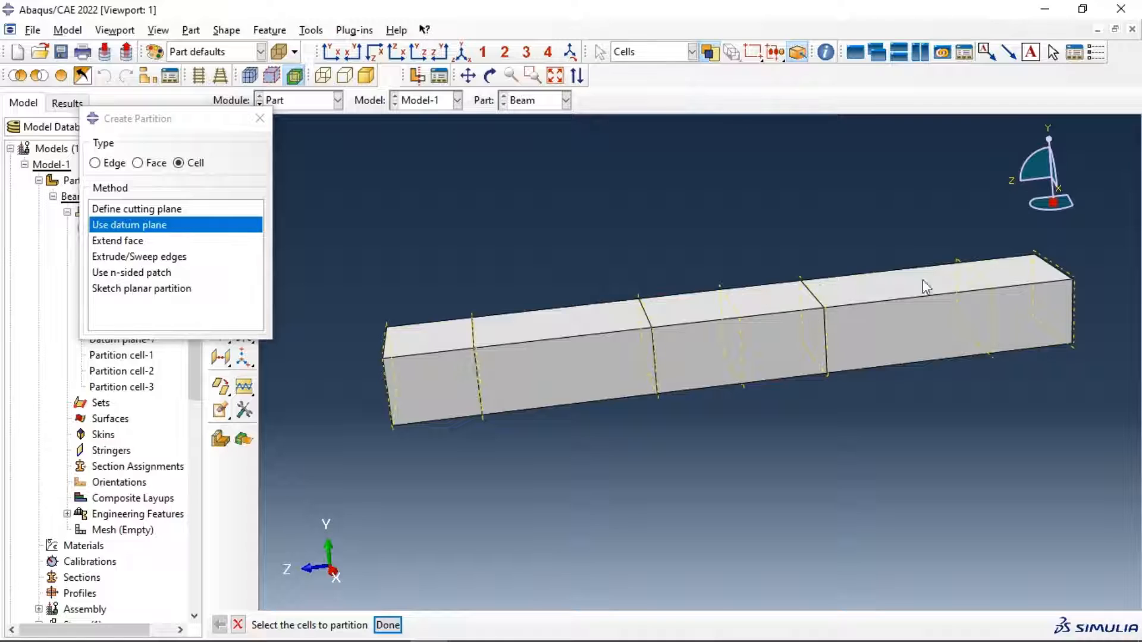
Partition the cell at the -Z end using the offset datum plane near that end, and finish partitioning.
{"action": "left_click", "coordinate": [964, 267]}
{"action": "middle_click", "coordinate": [965, 267]}
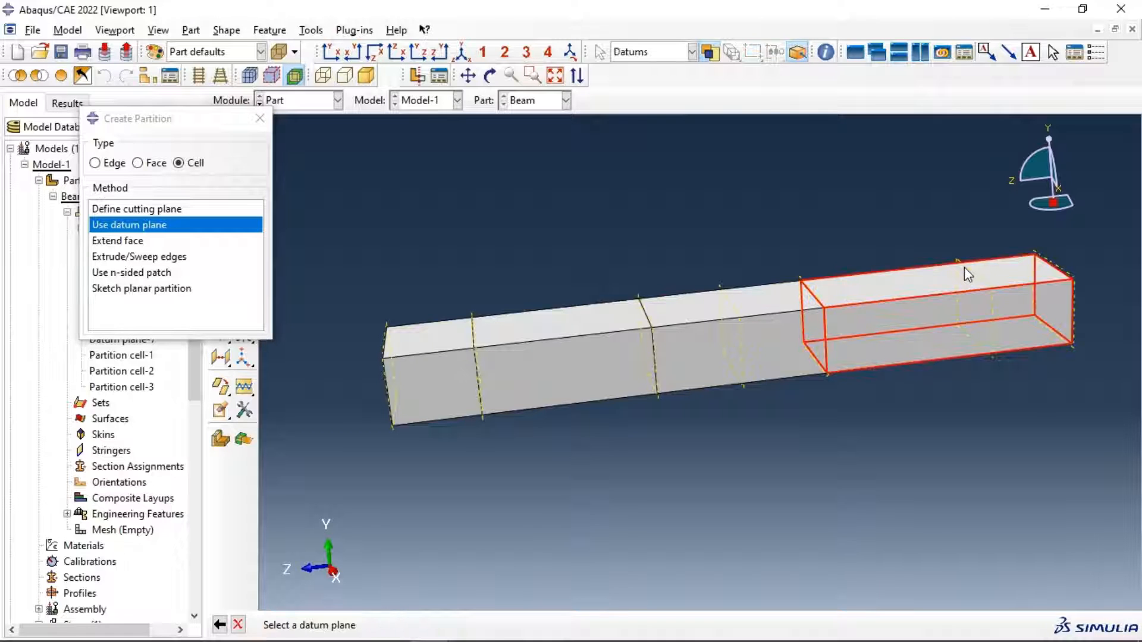
{"action": "left_click", "coordinate": [968, 271]}
{"action": "middle_click", "coordinate": [967, 272]}
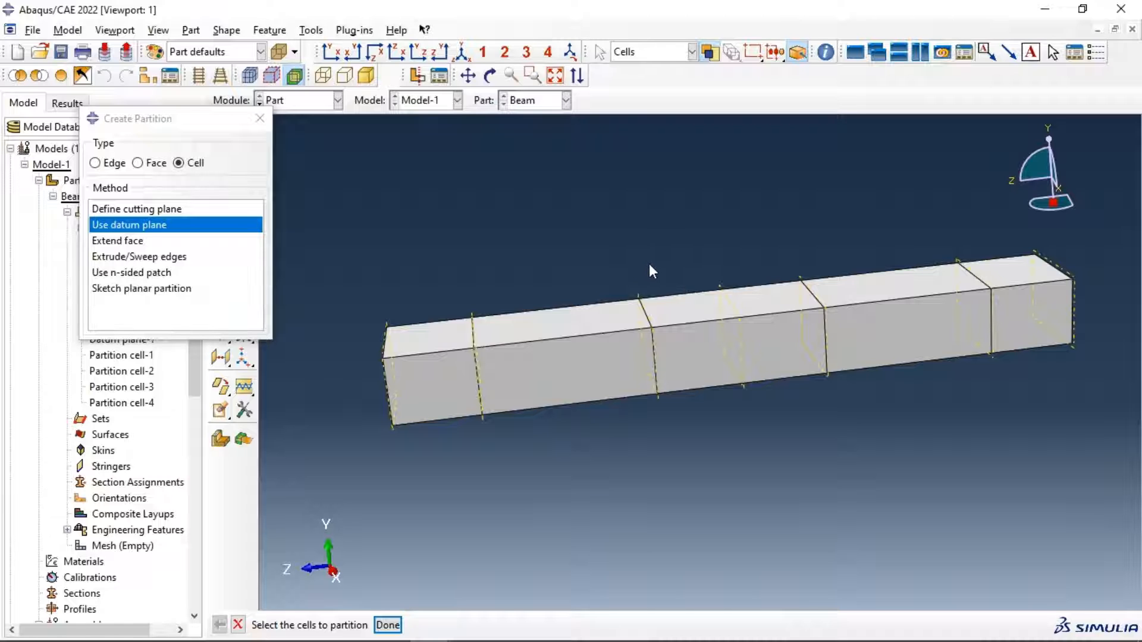
{"action": "left_click_drag", "start_coordinate": [716, 374], "coordinate": [298, 133], "text": "ctrl+alt"}
{"action": "left_click", "coordinate": [260, 118]}
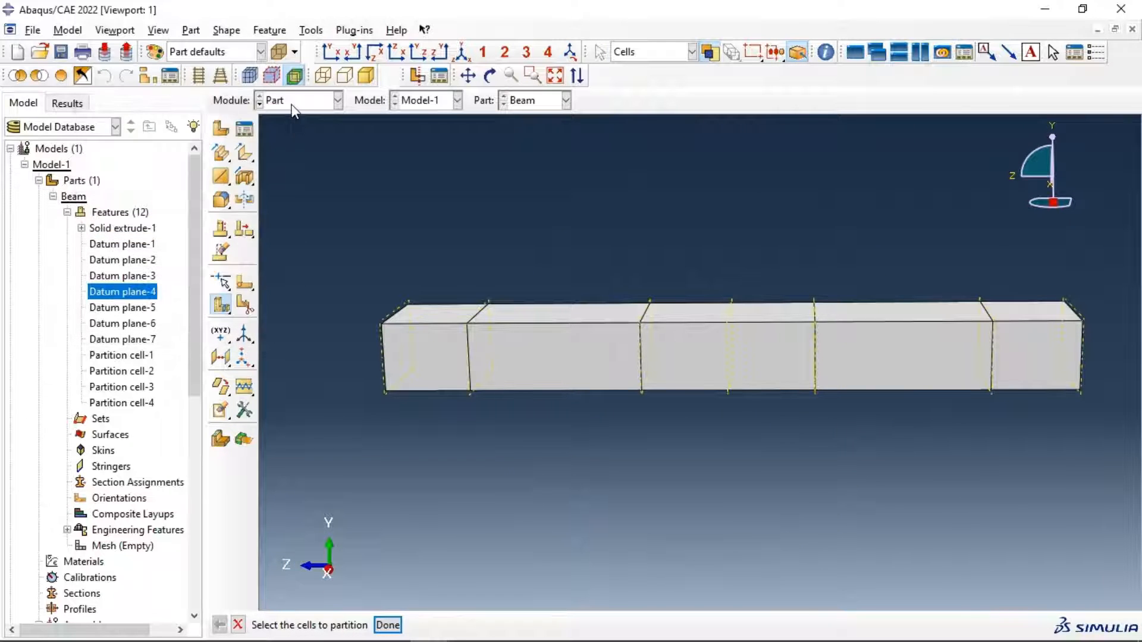
In the Property module, add the Concrete material from the Concret2.lib material library to the model.
{"action": "left_click", "coordinate": [289, 101]}
{"action": "left_click", "coordinate": [309, 136]}
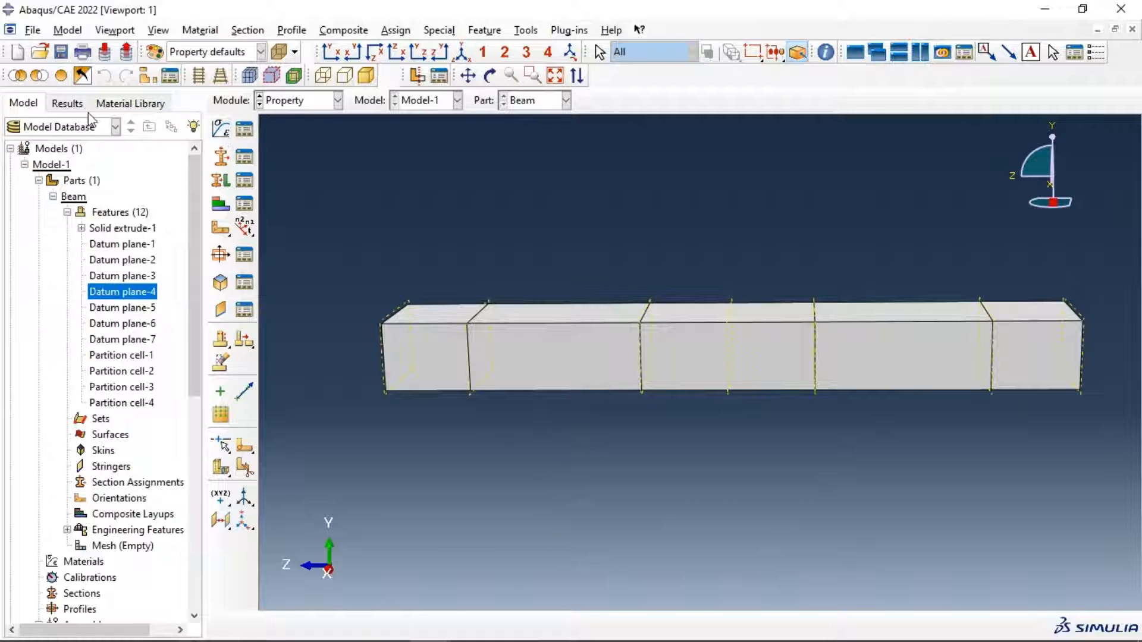
{"action": "left_click", "coordinate": [144, 106]}
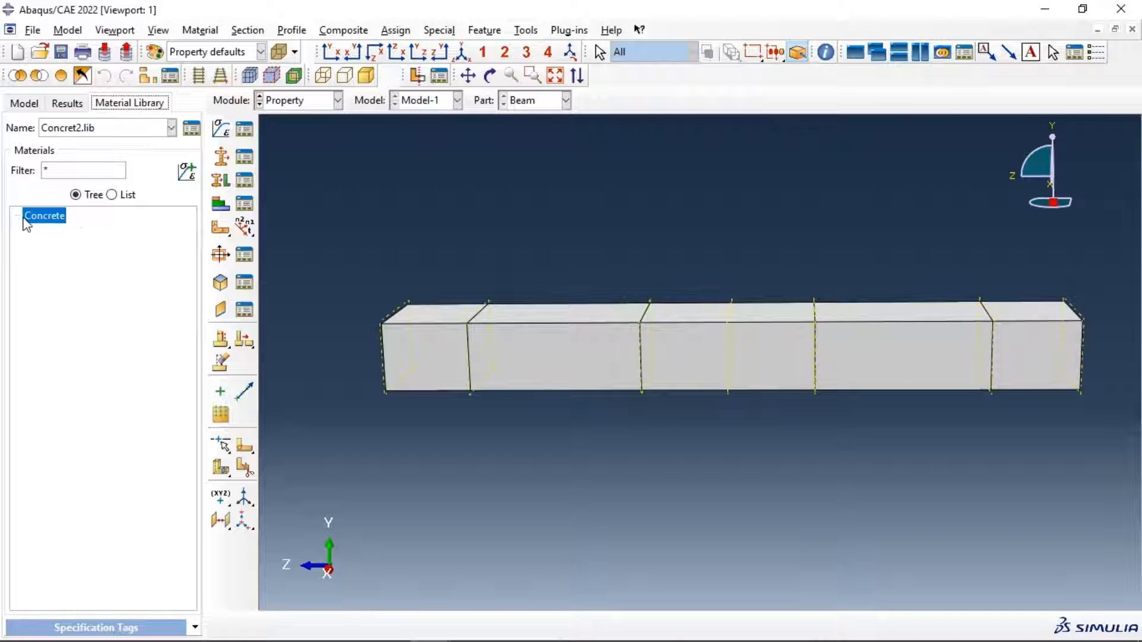
{"action": "left_click", "coordinate": [245, 129]}
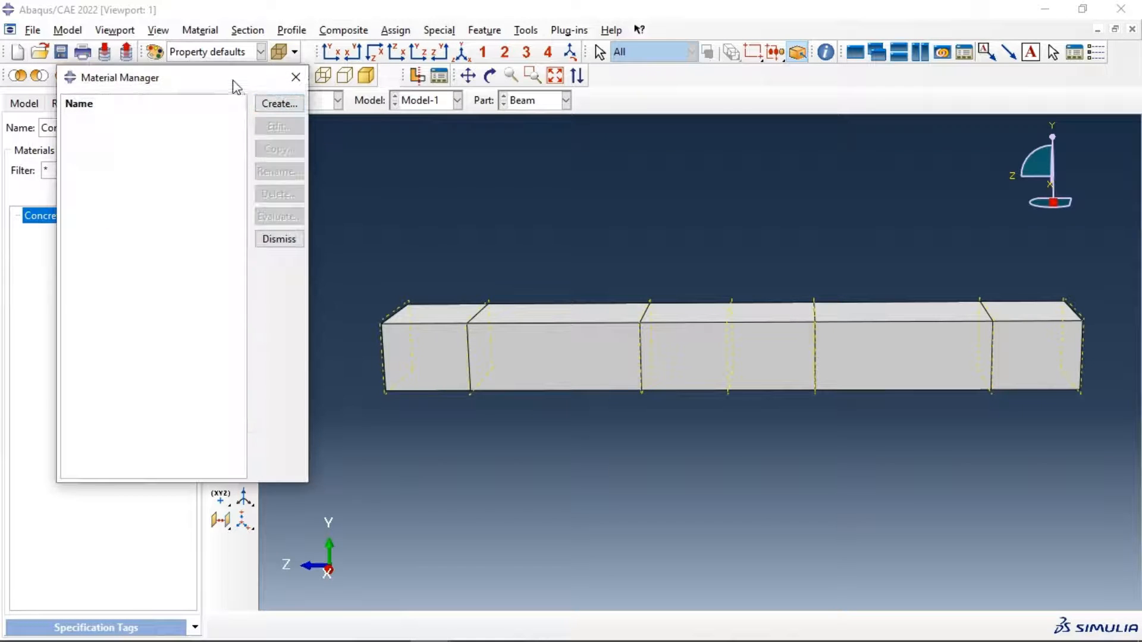
{"action": "left_click_drag", "start_coordinate": [234, 87], "coordinate": [439, 143]}
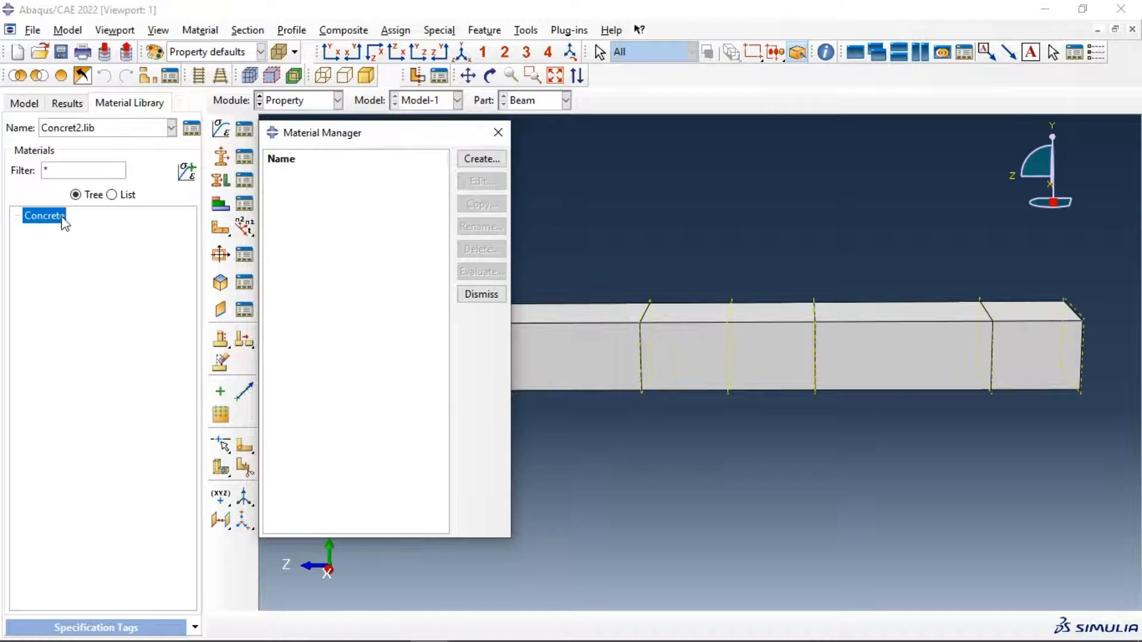
{"action": "left_click_drag", "start_coordinate": [61, 220], "coordinate": [304, 227]}
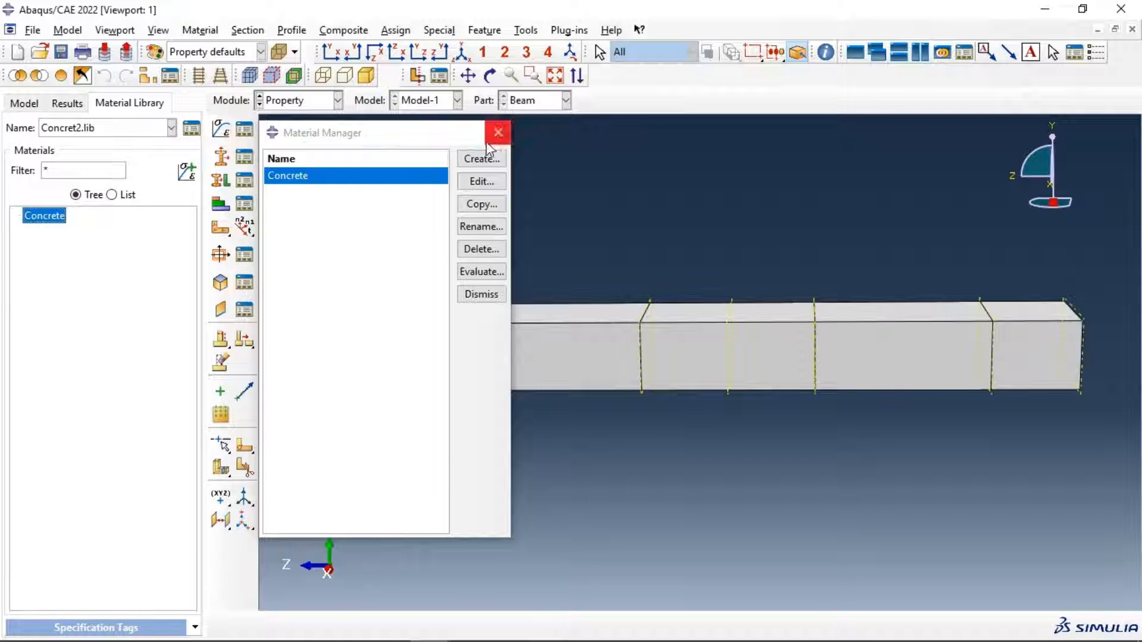
{"action": "left_click", "coordinate": [23, 103]}
{"action": "left_click_drag", "start_coordinate": [343, 141], "coordinate": [105, 35]}
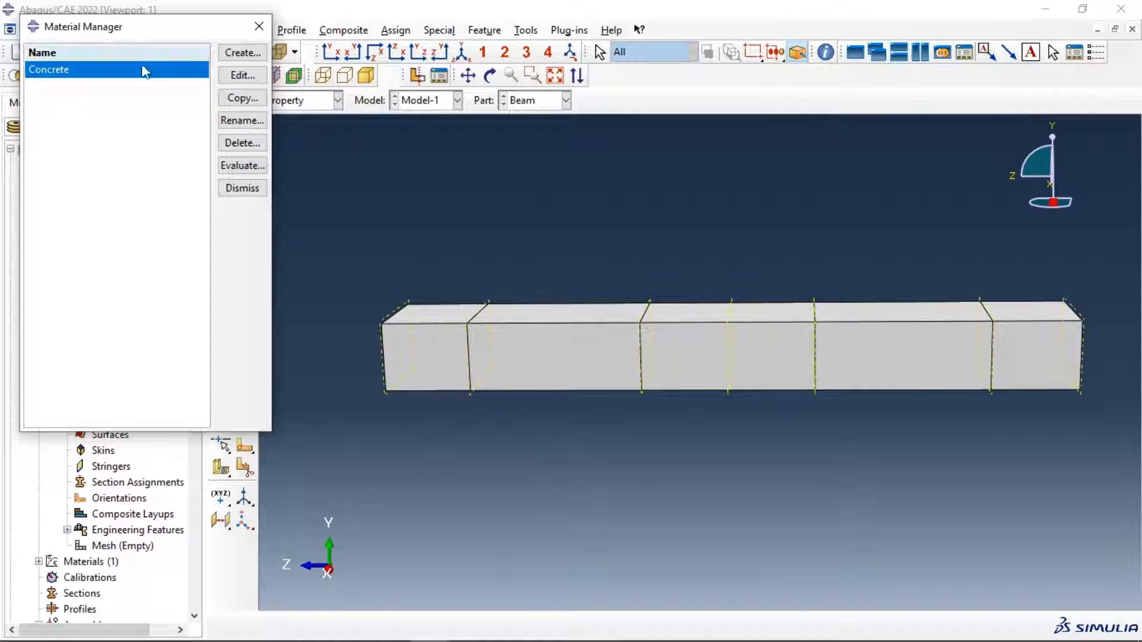
Examine the Concrete material's density, elastic and Concrete Damaged Plasticity data, including its compressive and tensile behavior.
{"action": "left_click", "coordinate": [244, 77]}
{"action": "left_click_drag", "start_coordinate": [324, 22], "coordinate": [327, 23]}
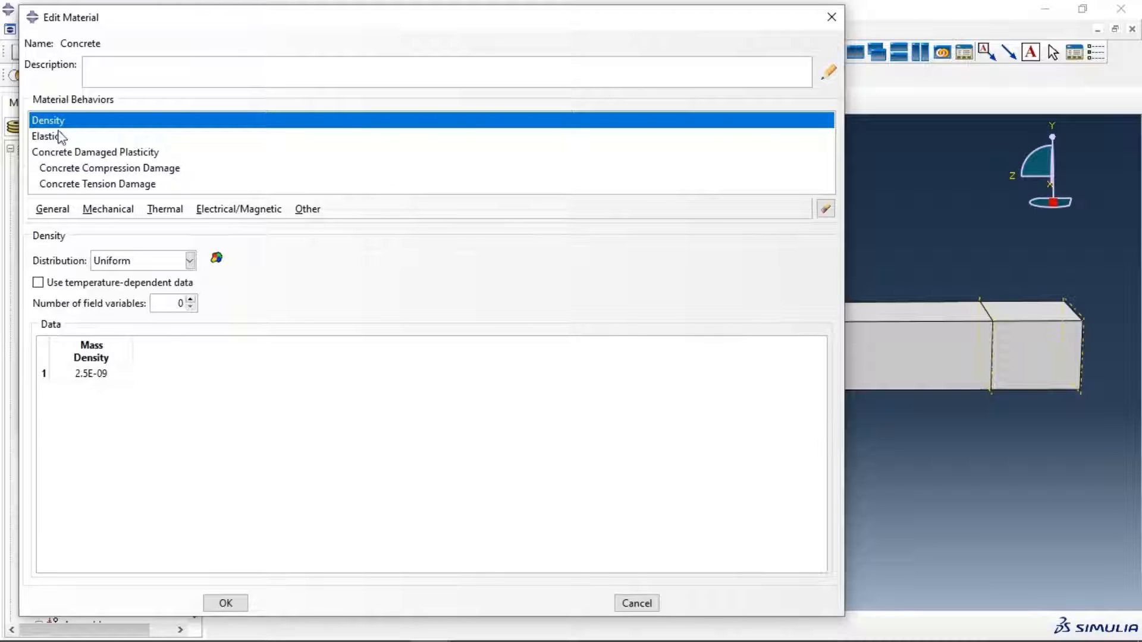
{"action": "left_click", "coordinate": [119, 381]}
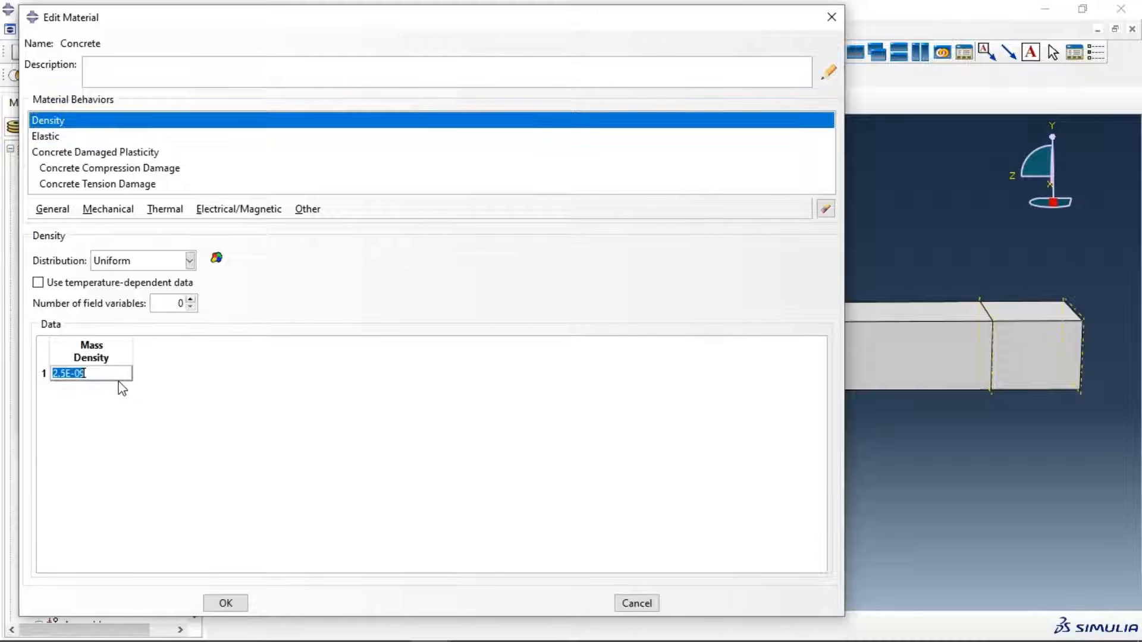
{"action": "left_click", "coordinate": [44, 137]}
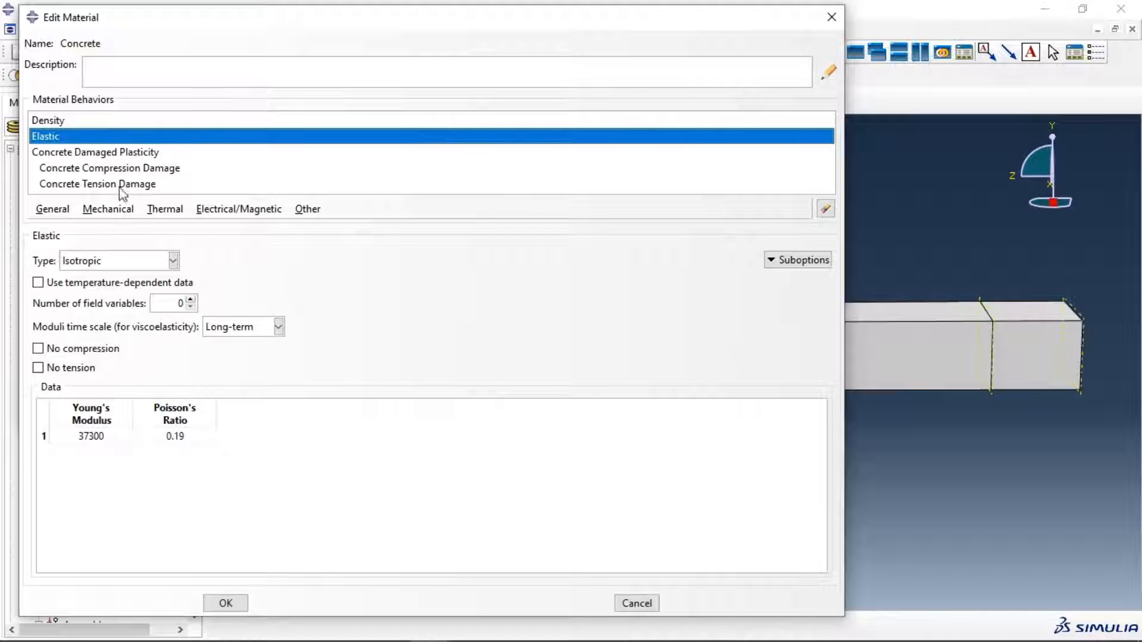
{"action": "left_click", "coordinate": [102, 154]}
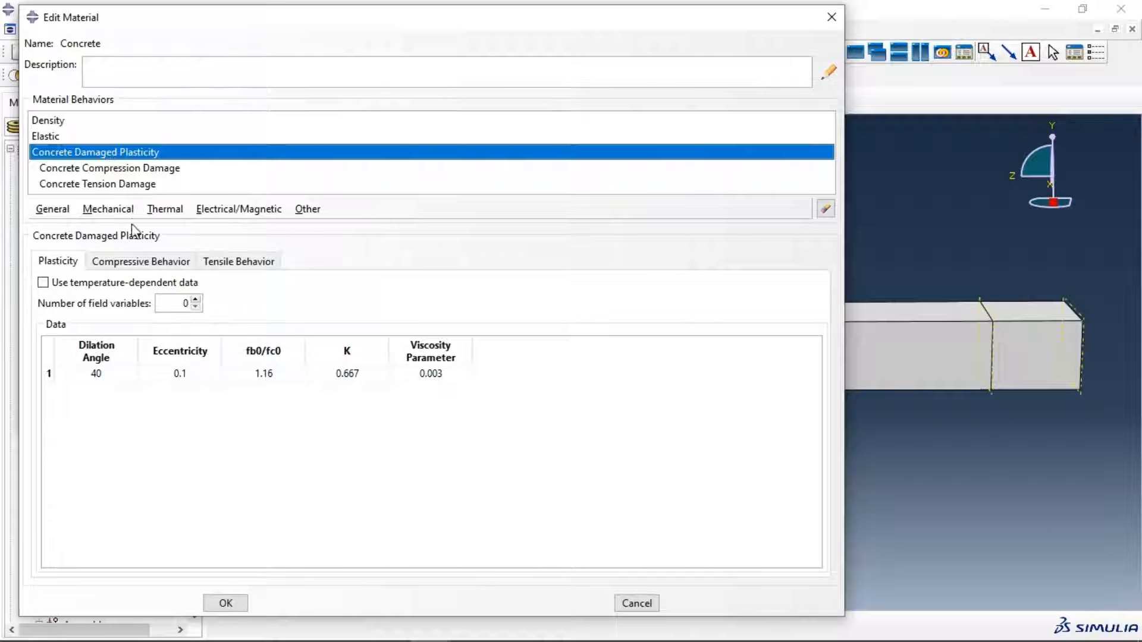
{"action": "left_click", "coordinate": [125, 262]}
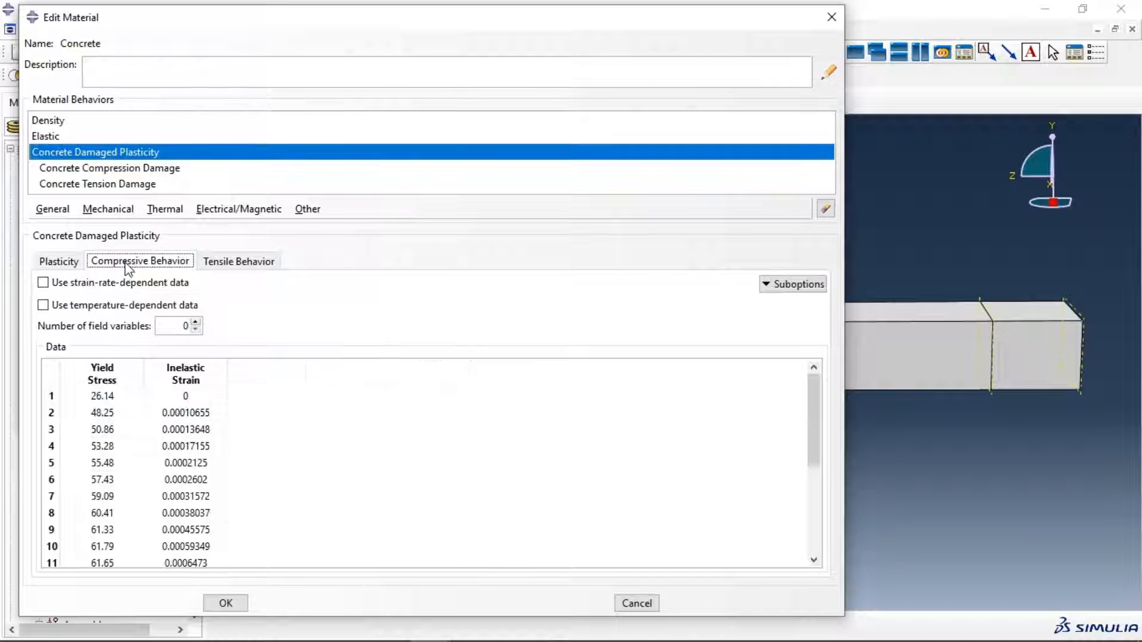
{"action": "left_click", "coordinate": [236, 267]}
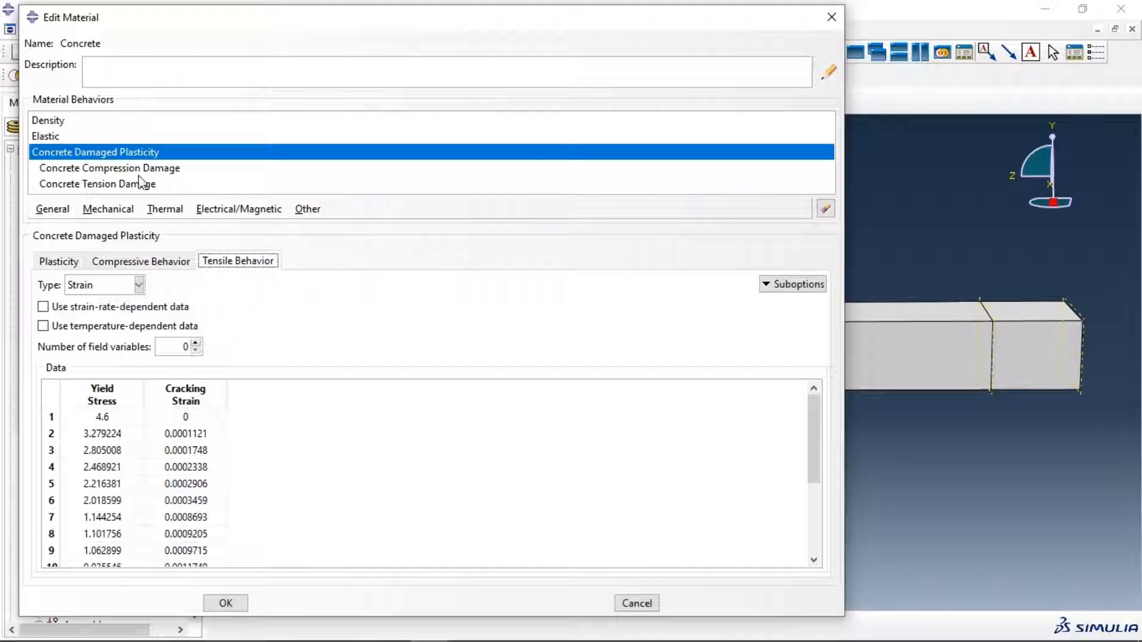
Examine the Concrete material's compression damage and tension damage tables, and close the material definitions without changes.
{"action": "left_click", "coordinate": [111, 169]}
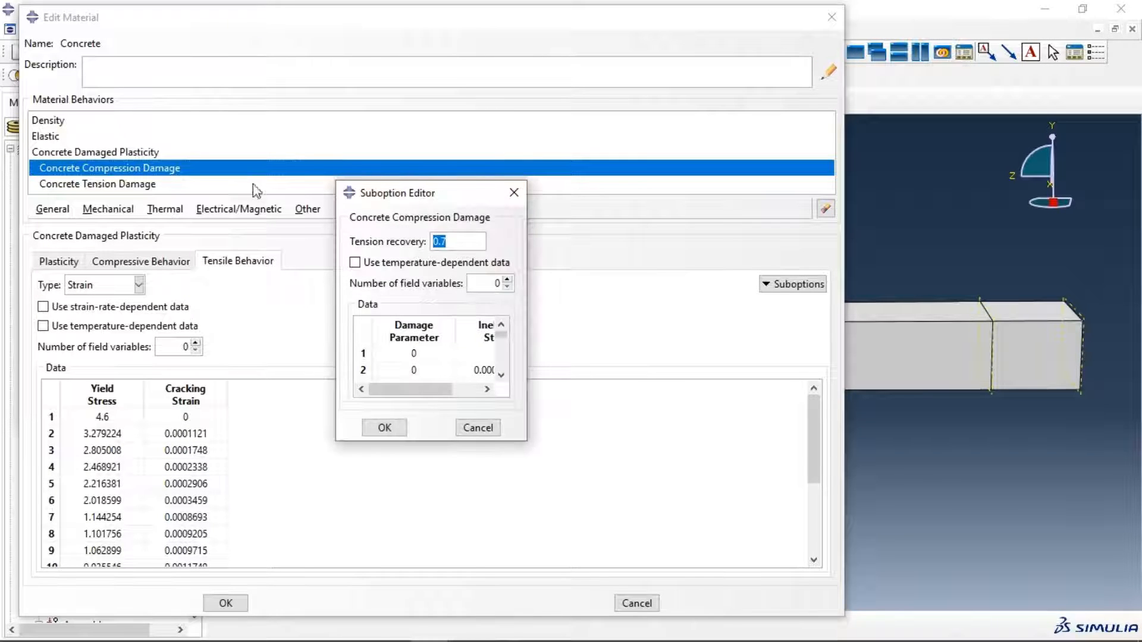
{"action": "double_click", "coordinate": [442, 183]}
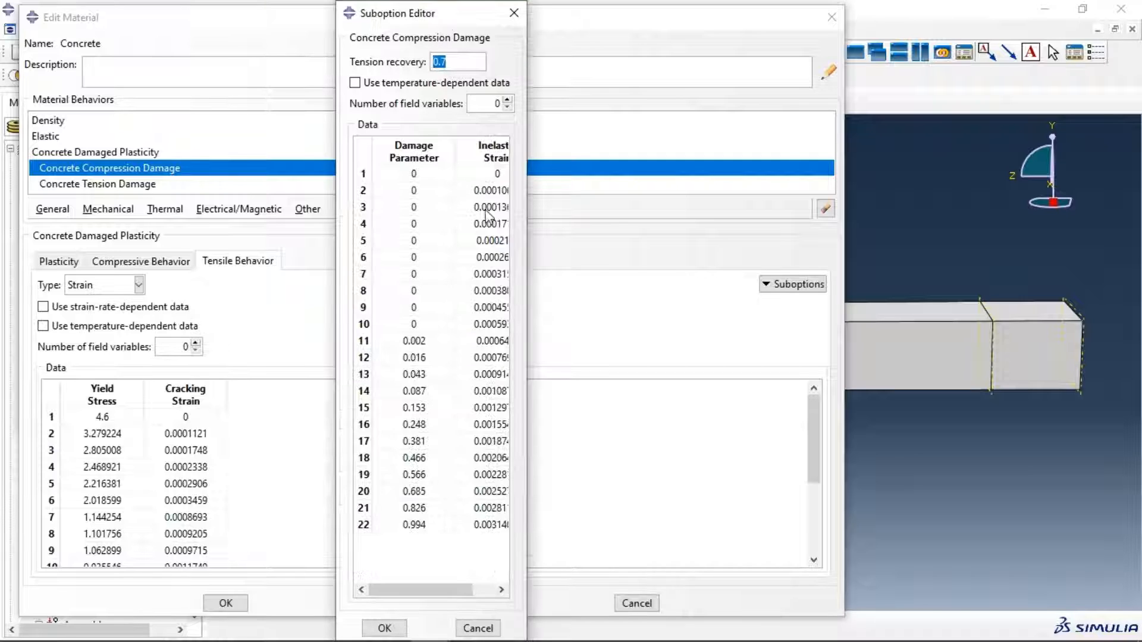
{"action": "left_click_drag", "start_coordinate": [528, 218], "coordinate": [574, 218]}
{"action": "left_click", "coordinate": [562, 12]}
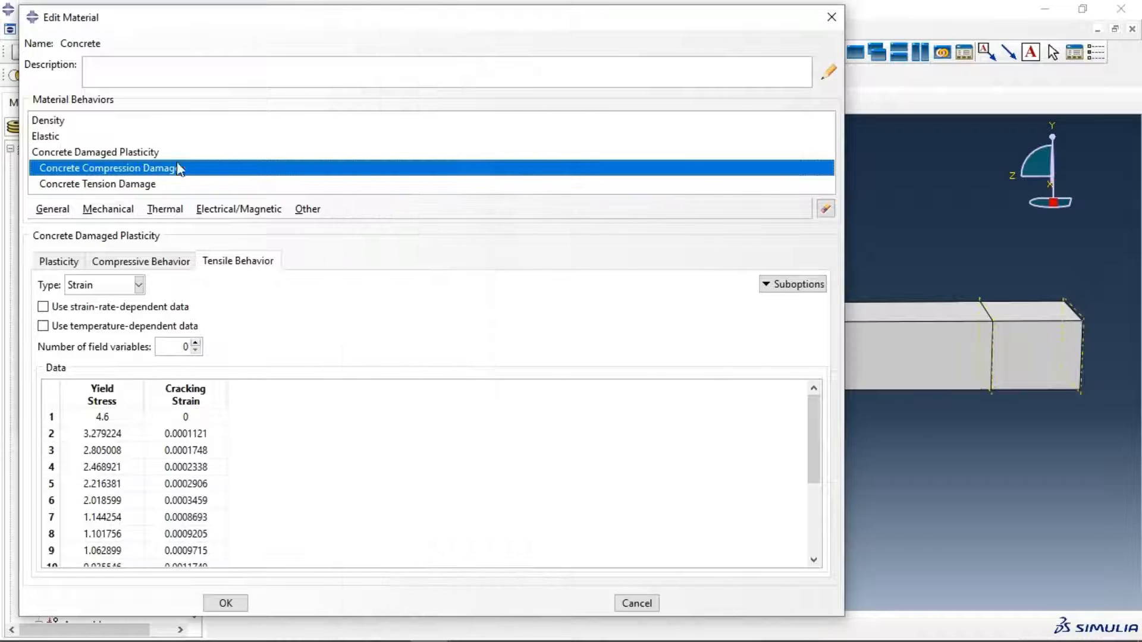
{"action": "left_click", "coordinate": [93, 184]}
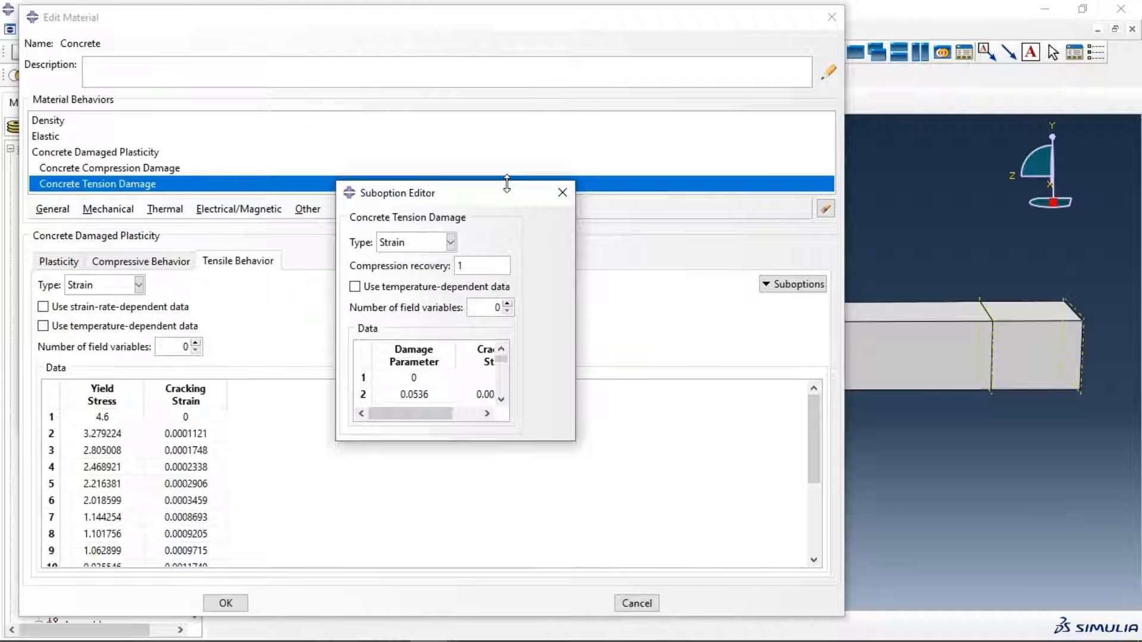
{"action": "double_click", "coordinate": [506, 184]}
{"action": "left_click", "coordinate": [560, 11]}
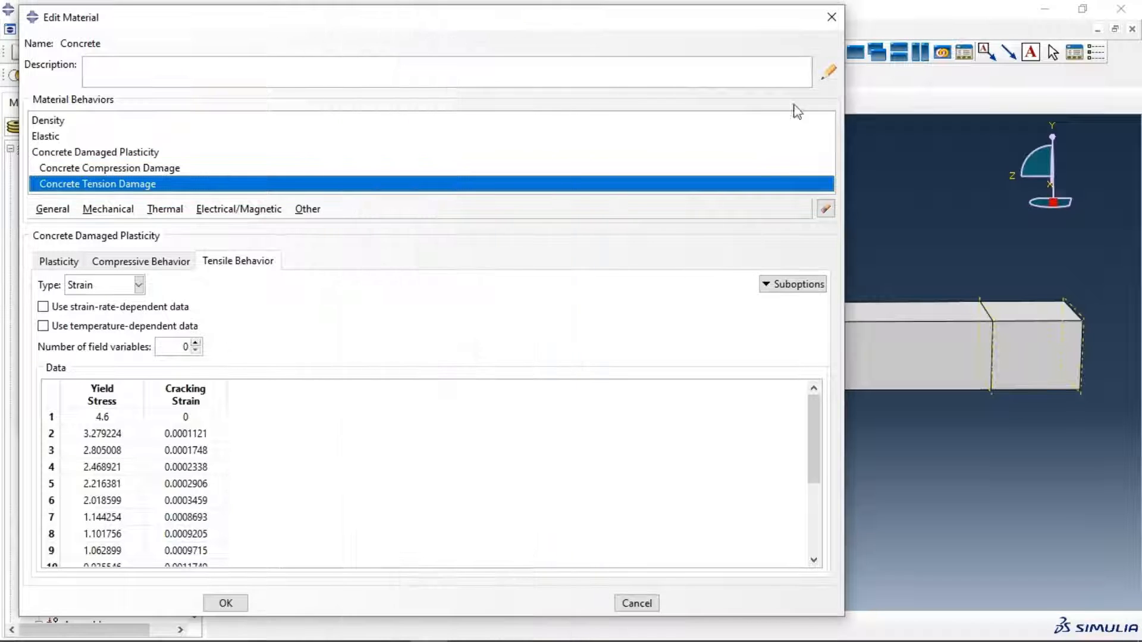
{"action": "left_click", "coordinate": [831, 16]}
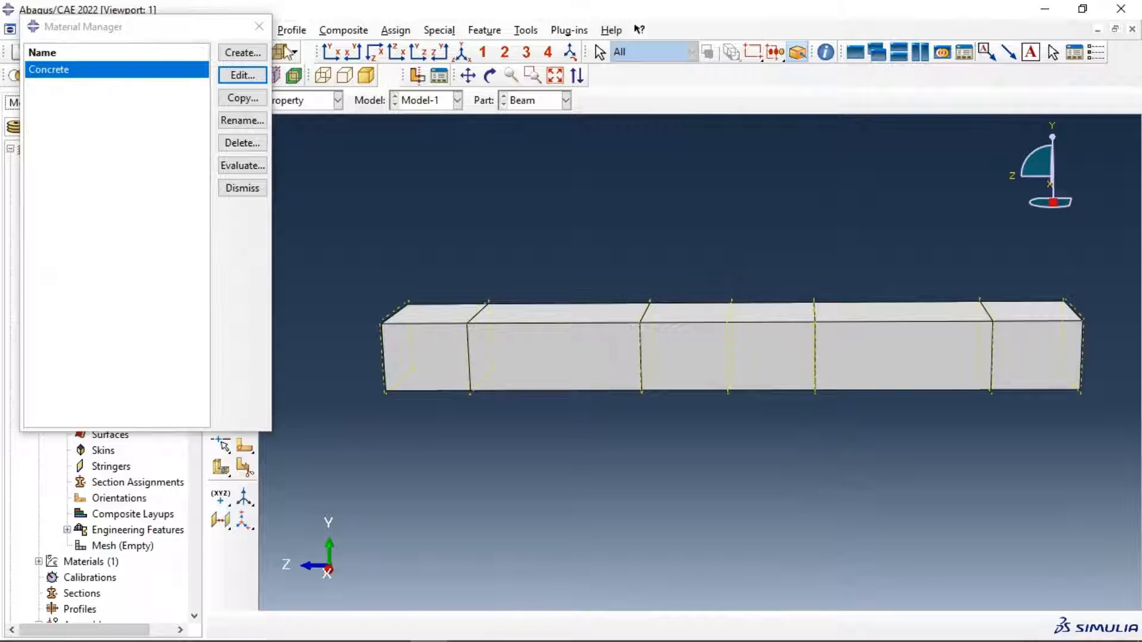
{"action": "left_click", "coordinate": [259, 26]}
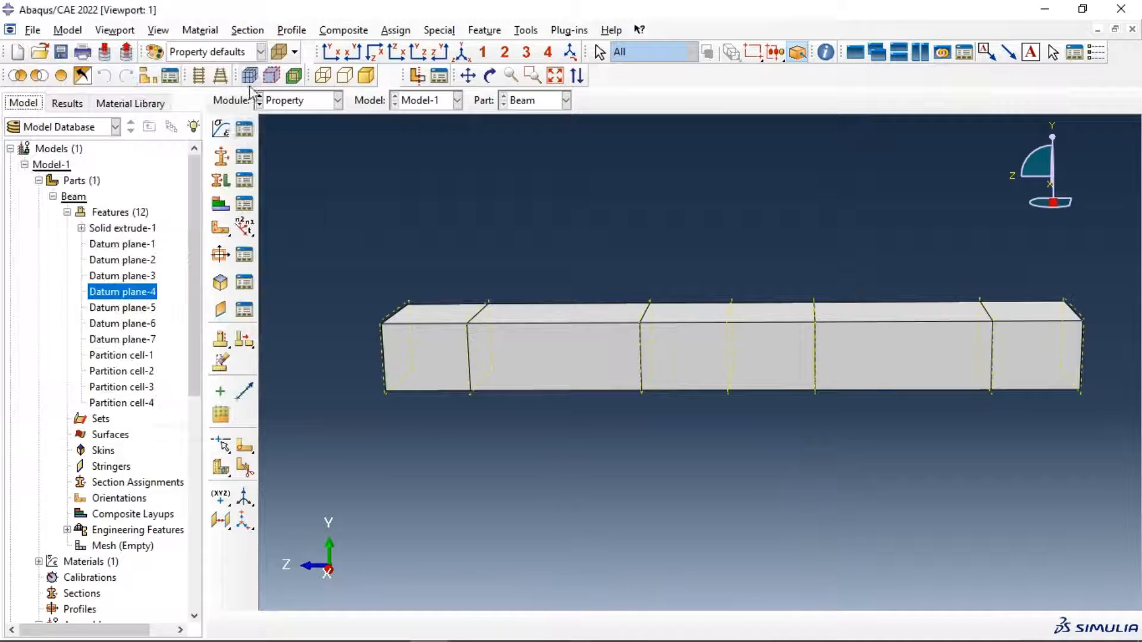
Create a solid, homogeneous section named Section-Concrete that uses the Concrete material.
{"action": "left_click", "coordinate": [224, 163]}
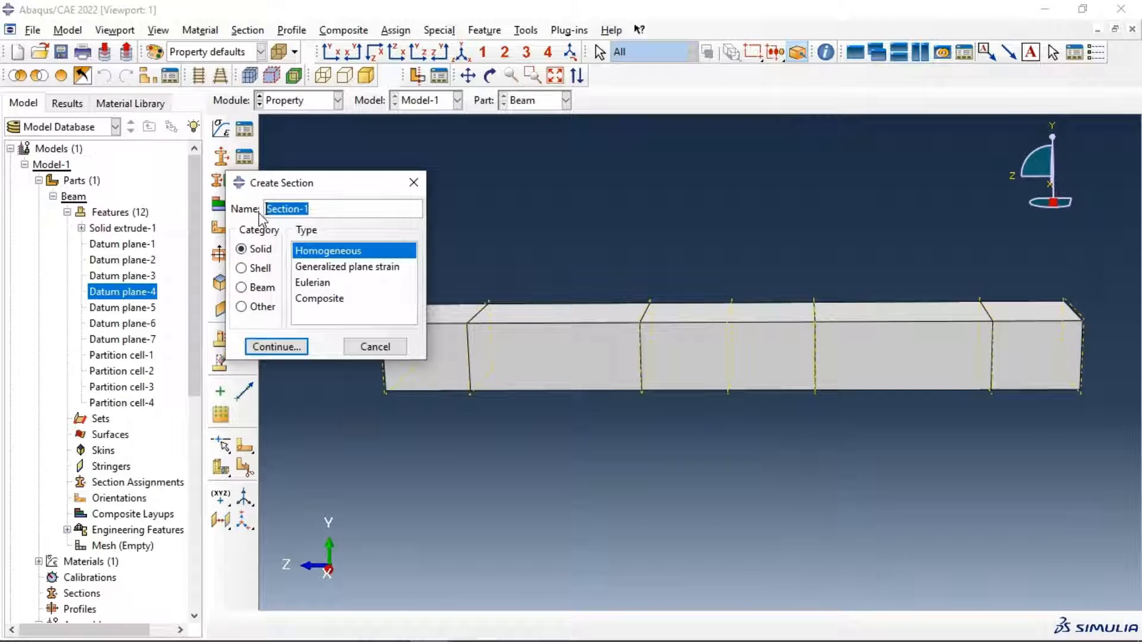
{"action": "left_click", "coordinate": [314, 211]}
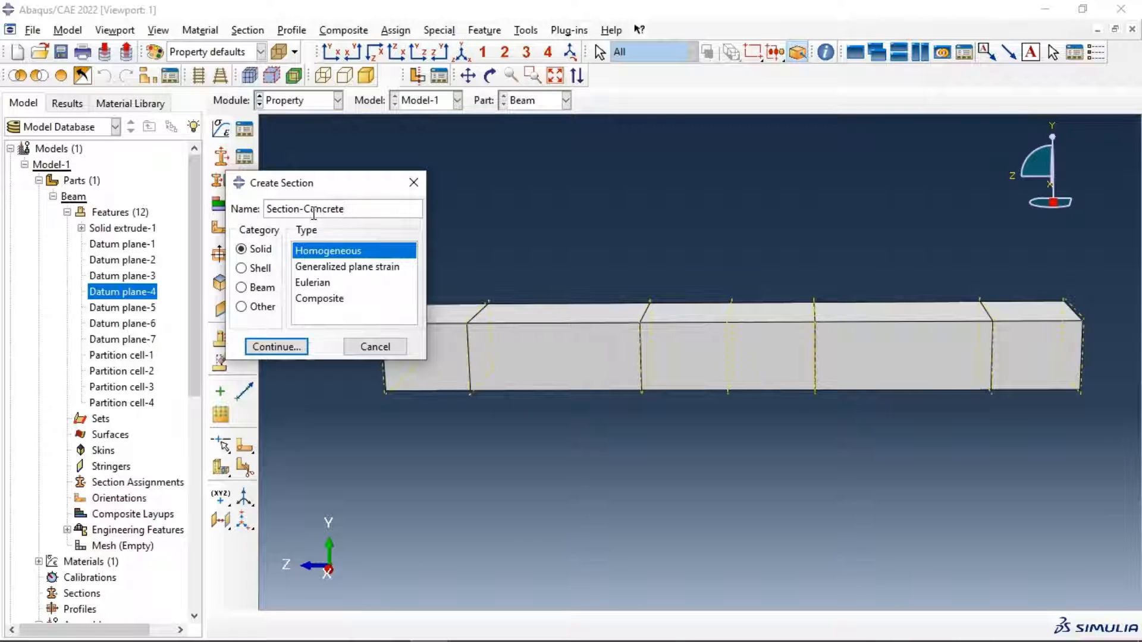
{"action": "left_click", "coordinate": [248, 351]}
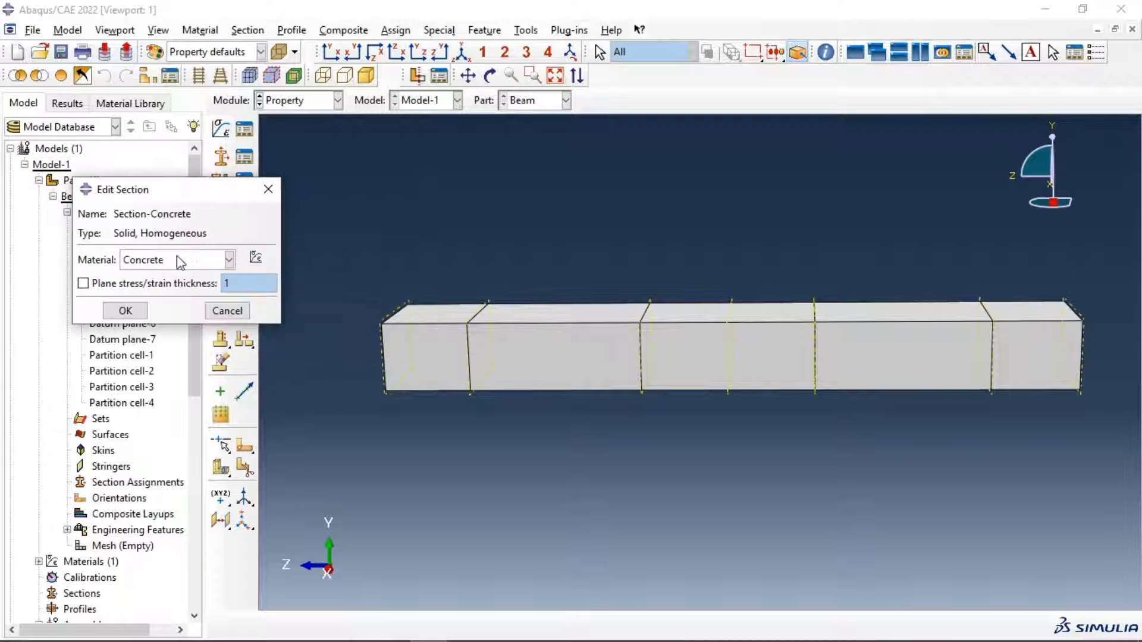
{"action": "left_click", "coordinate": [125, 311]}
Assign Section-Concrete to all cells of the beam without creating a set, and finish the section assignment.
{"action": "left_click", "coordinate": [221, 180]}
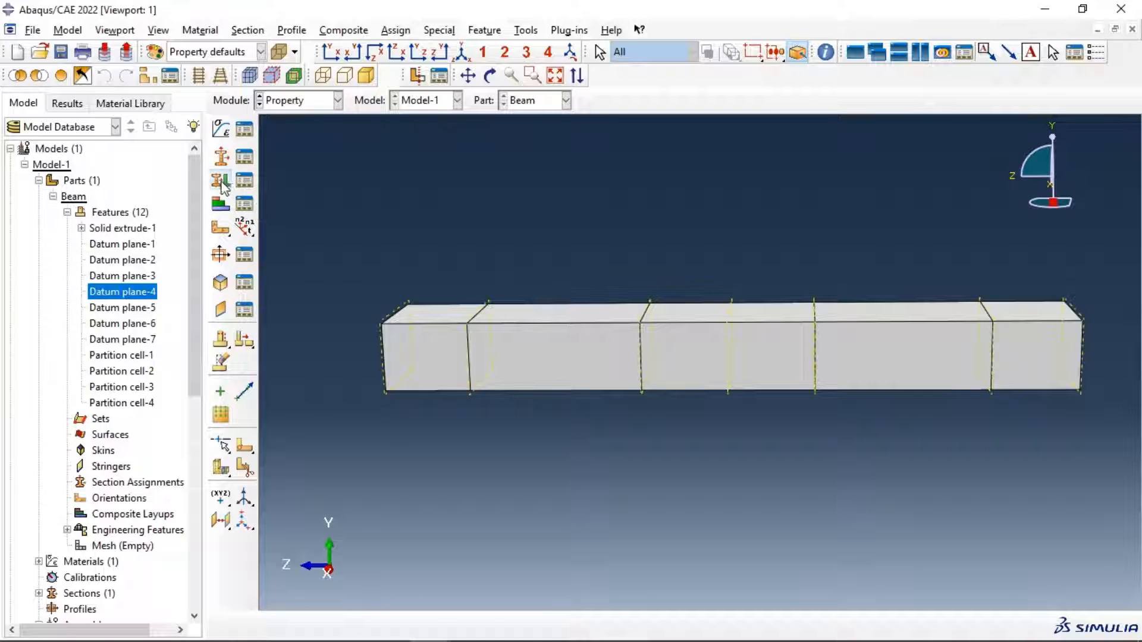
{"action": "left_click_drag", "start_coordinate": [347, 217], "coordinate": [1133, 510]}
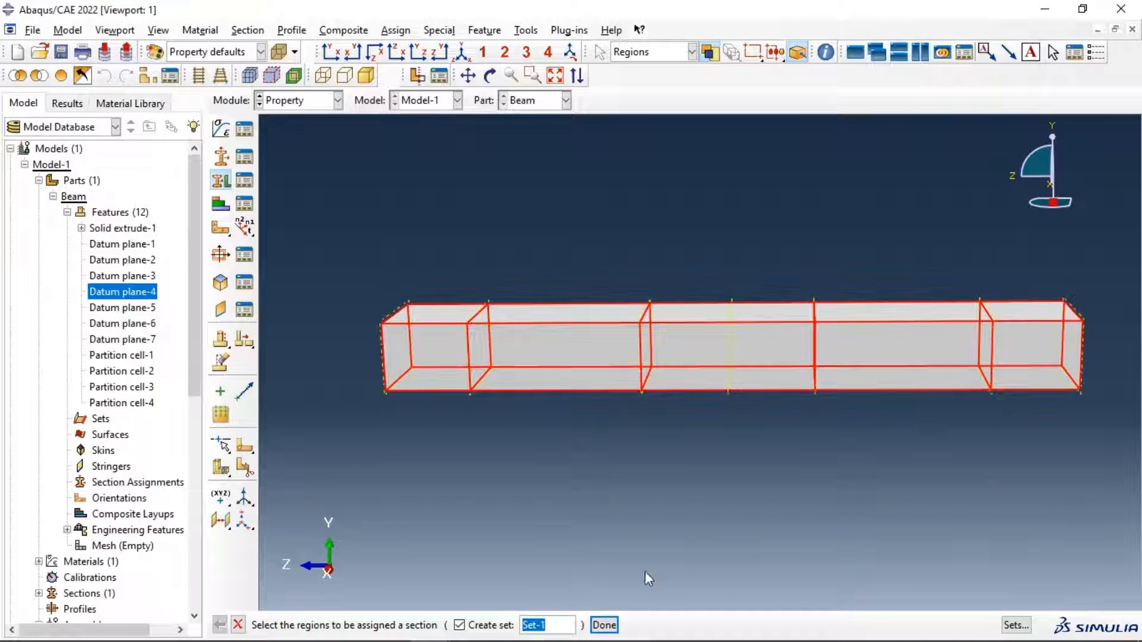
{"action": "left_click", "coordinate": [505, 624]}
{"action": "left_click", "coordinate": [543, 624]}
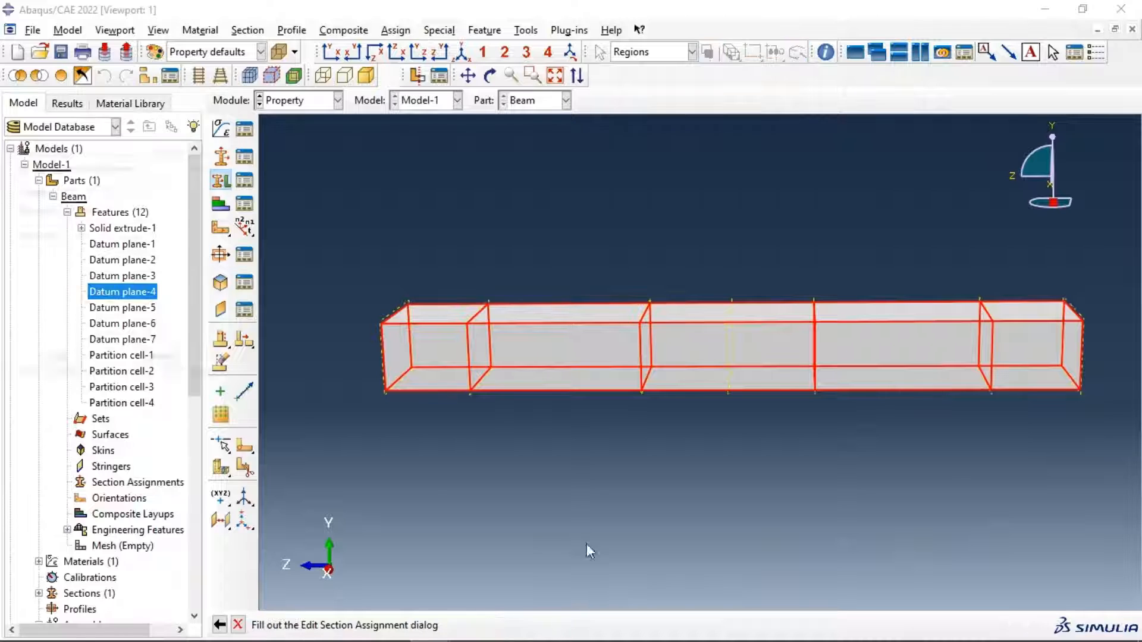
{"action": "left_click", "coordinate": [60, 362]}
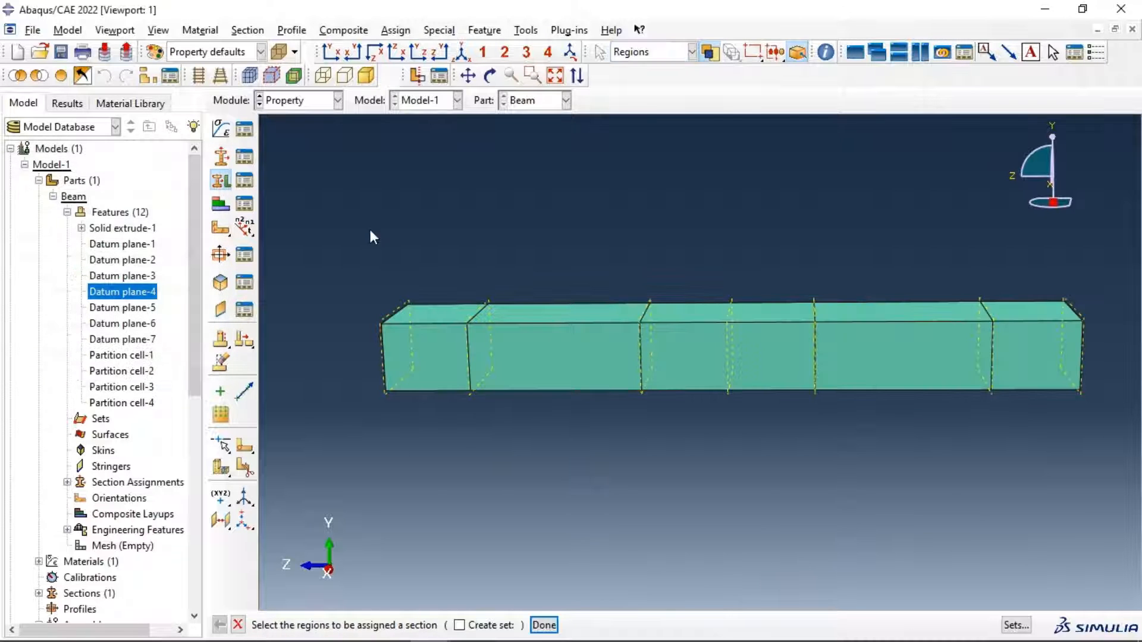
{"action": "left_click", "coordinate": [557, 625]}
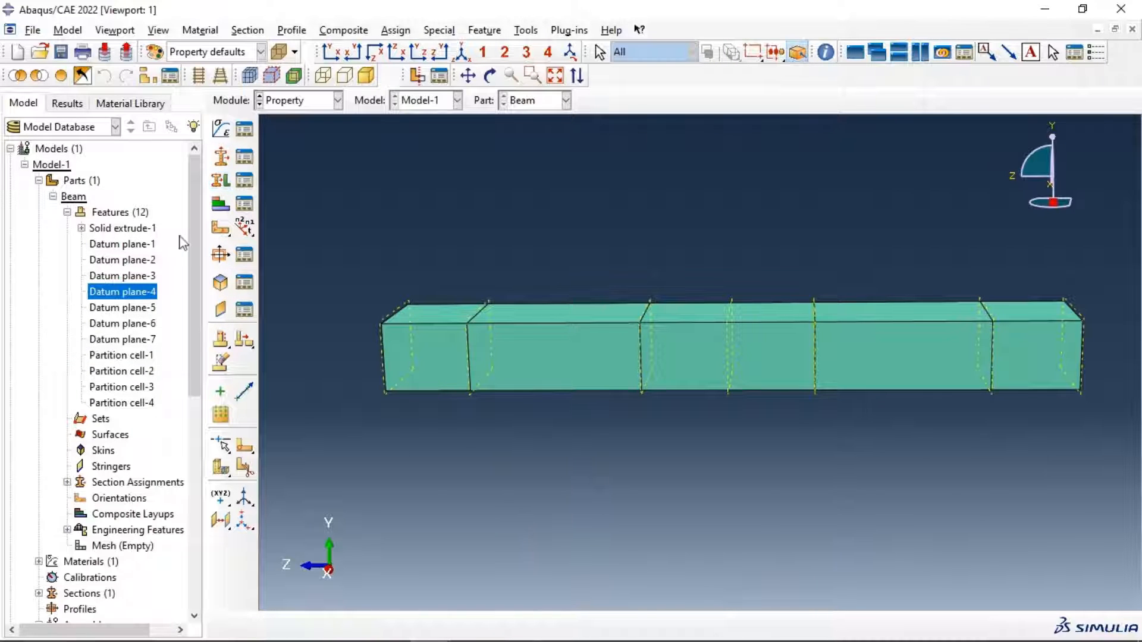
In the Assembly module, create a dependent instance of the Beam part.
{"action": "left_click", "coordinate": [53, 196]}
{"action": "left_click", "coordinate": [301, 107]}
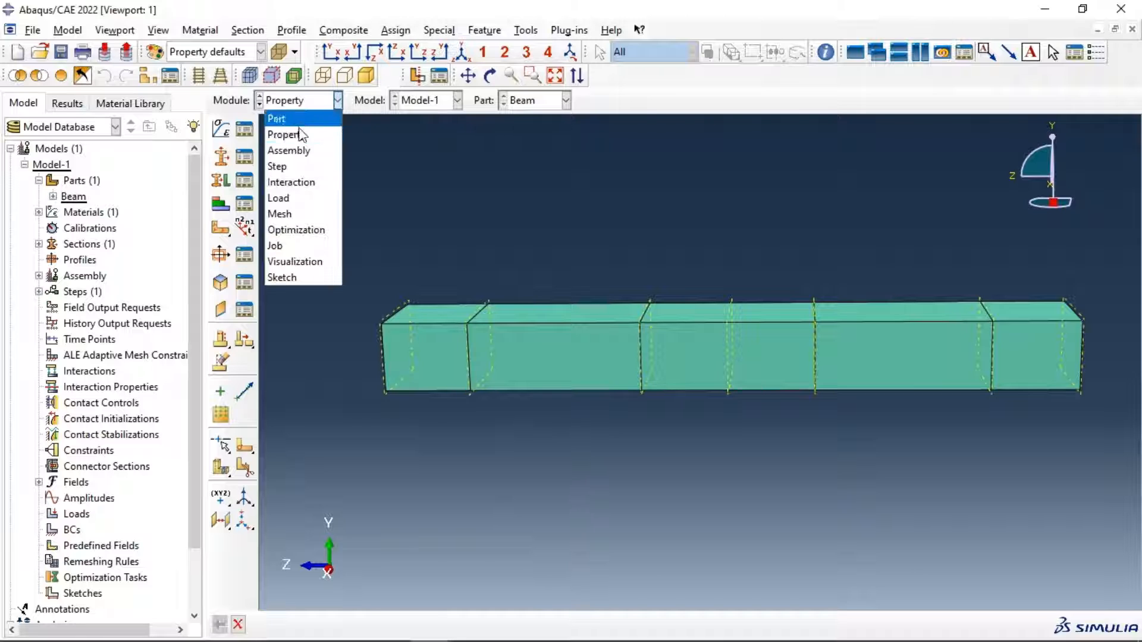
{"action": "left_click", "coordinate": [300, 152]}
{"action": "left_click", "coordinate": [221, 130]}
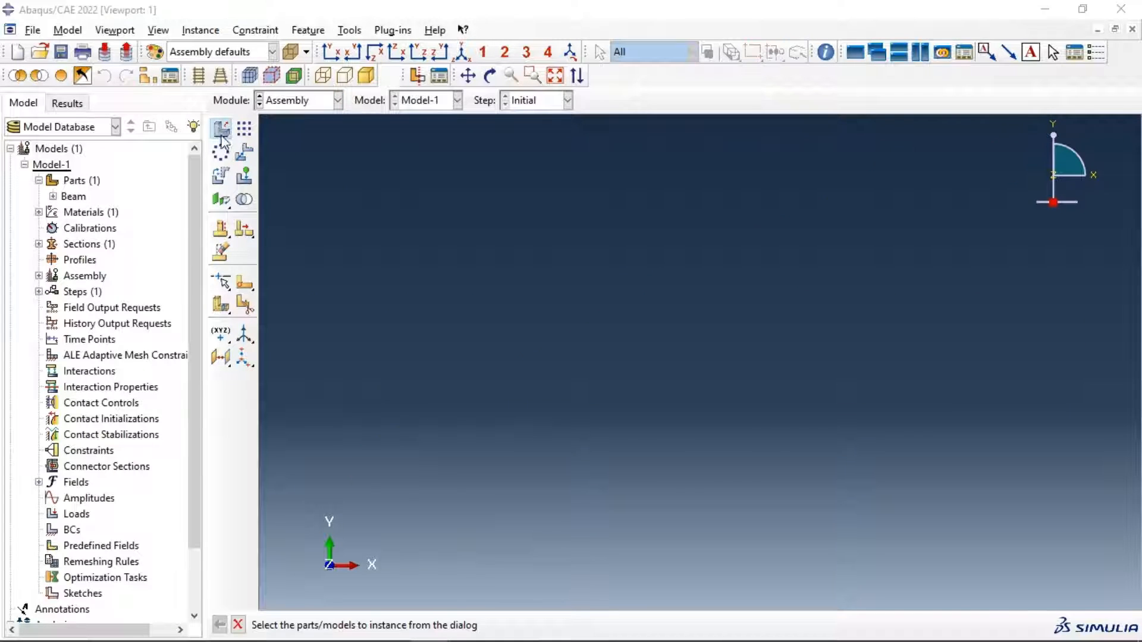
{"action": "left_click", "coordinate": [143, 386]}
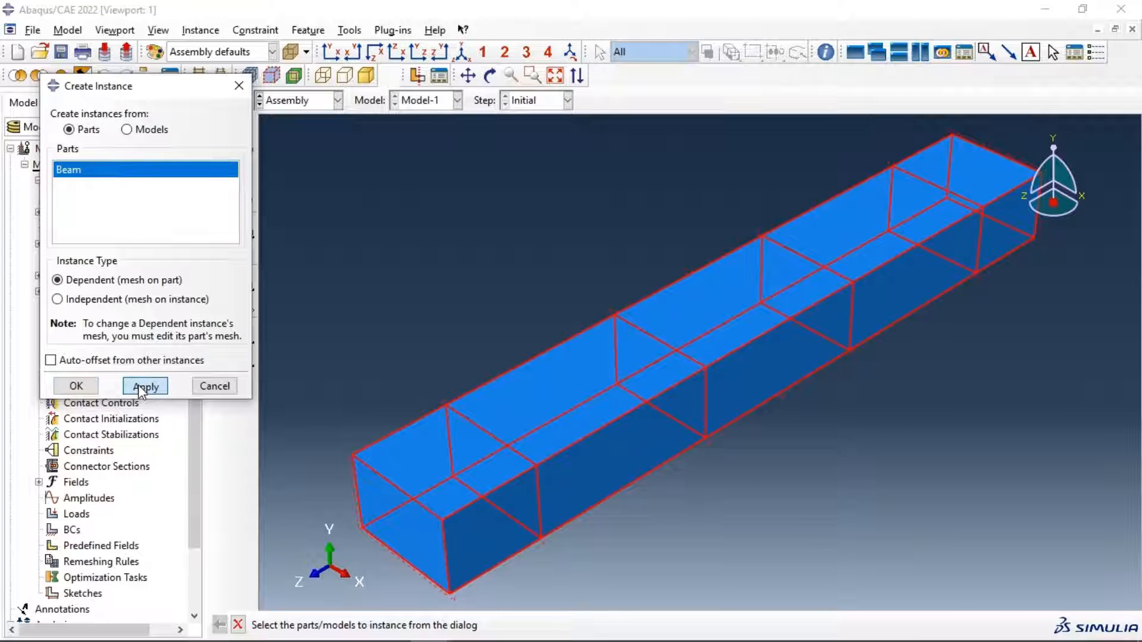
{"action": "left_click", "coordinate": [214, 386]}
{"action": "scroll", "coordinate": [751, 326], "scroll_direction": "up", "scroll_amount": 2}
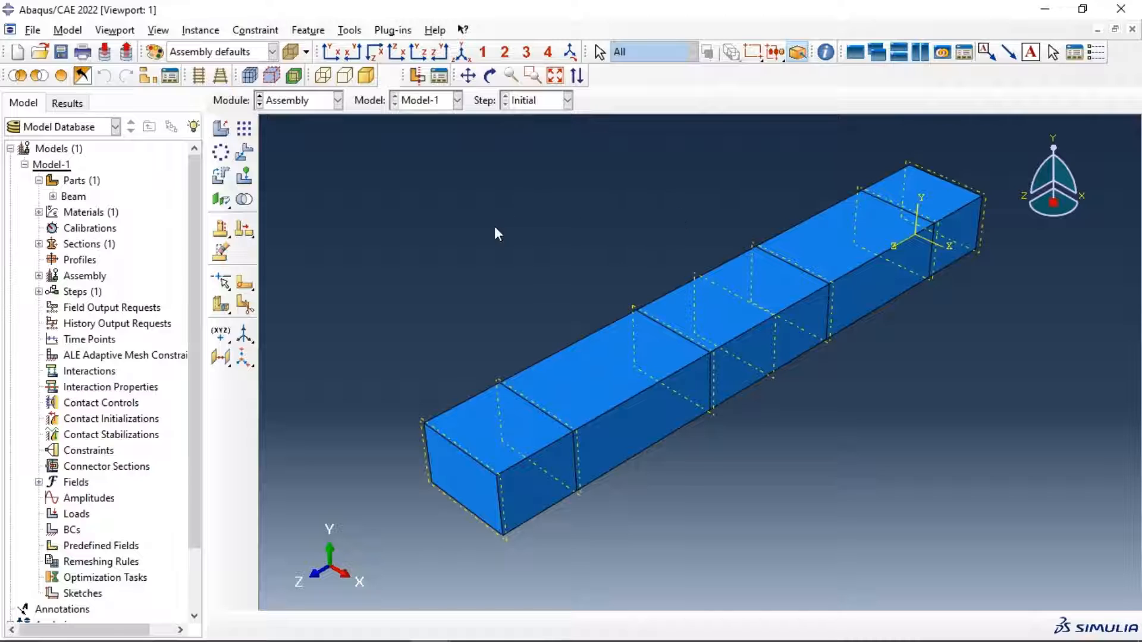
In the Step module, create a Dynamic, Explicit step after the Initial step with the default time period of 1.
{"action": "left_click", "coordinate": [320, 111]}
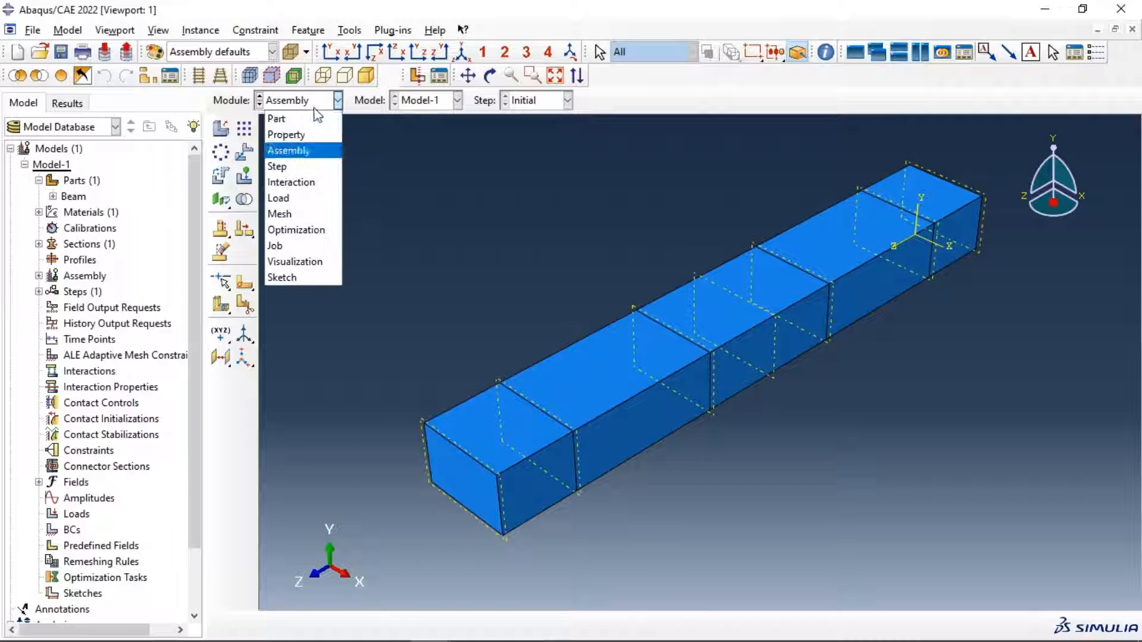
{"action": "left_click", "coordinate": [305, 166]}
{"action": "left_click", "coordinate": [221, 131]}
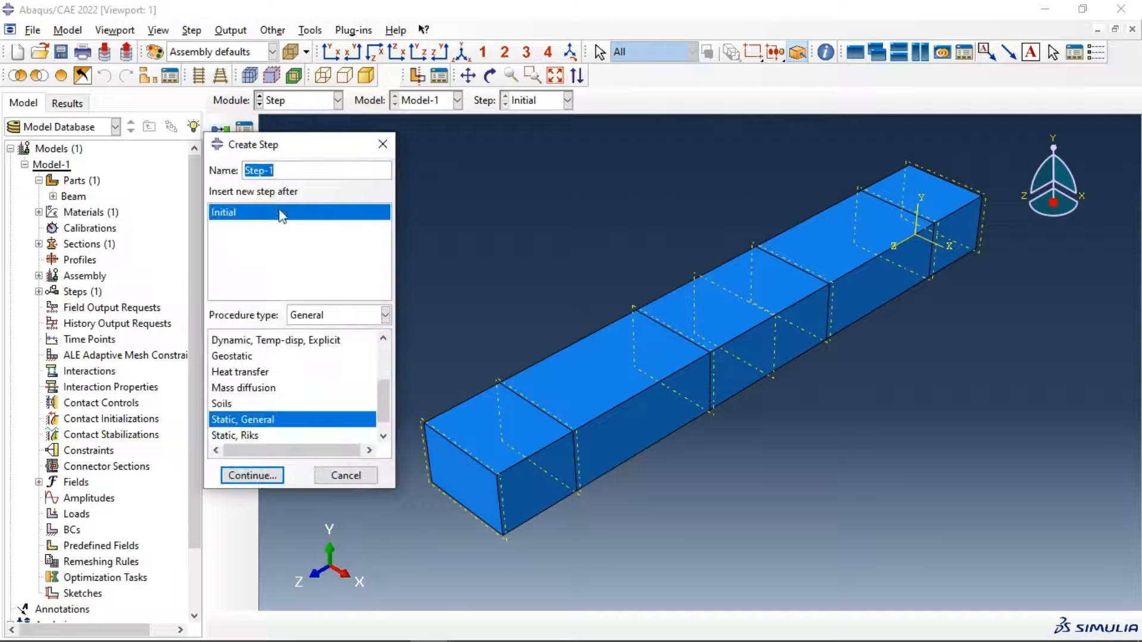
{"action": "scroll", "coordinate": [281, 388], "scroll_direction": "up", "scroll_amount": 2}
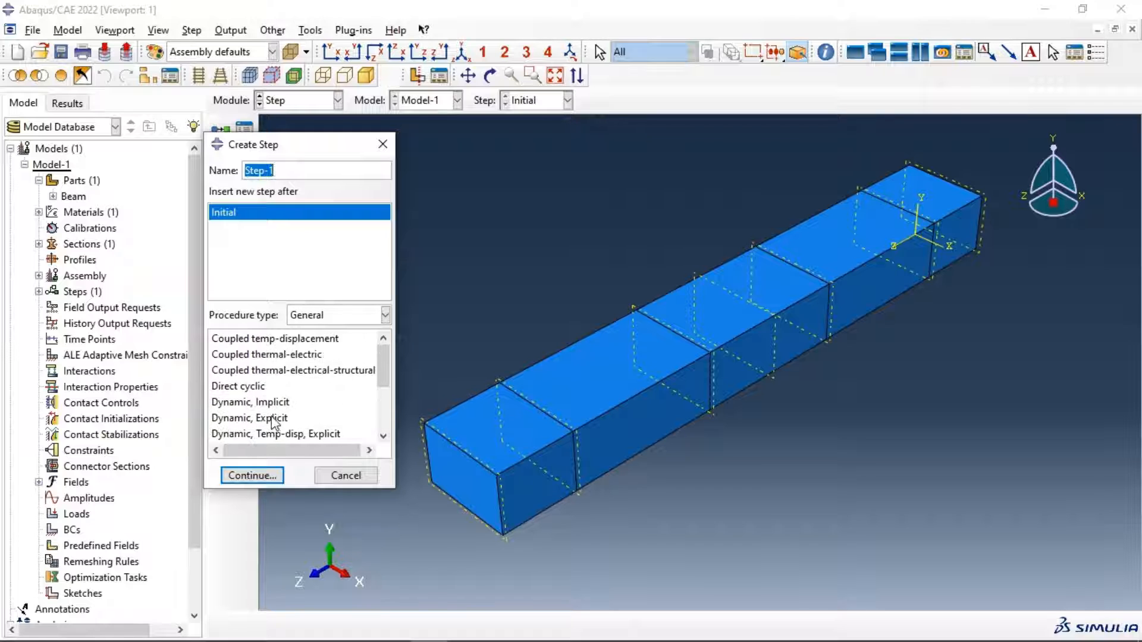
{"action": "left_click", "coordinate": [272, 418]}
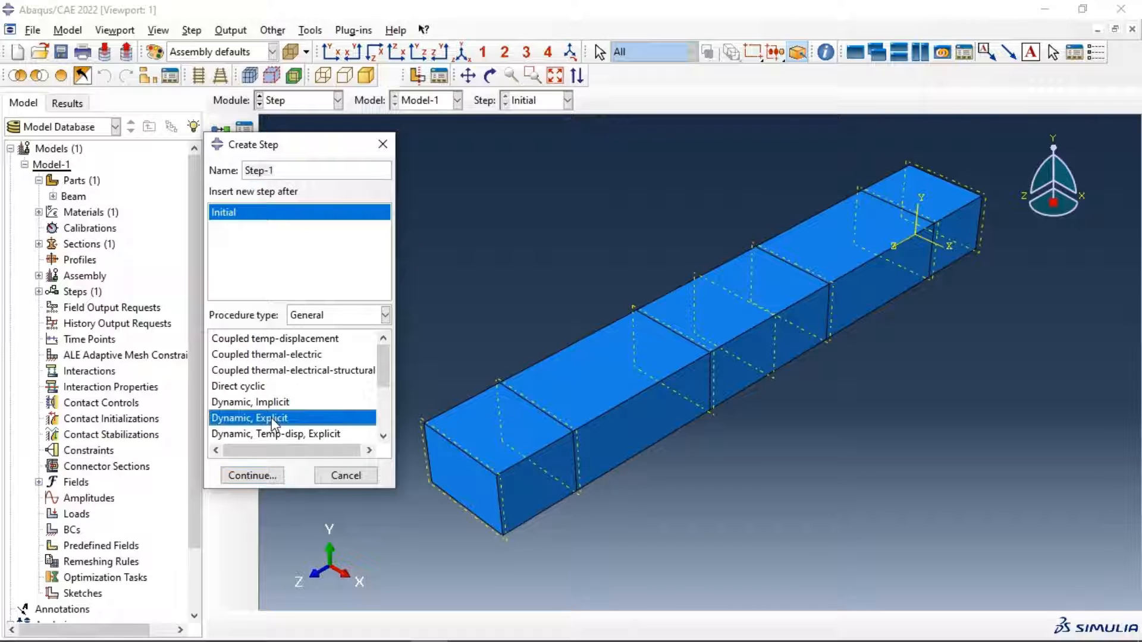
{"action": "left_click", "coordinate": [252, 476]}
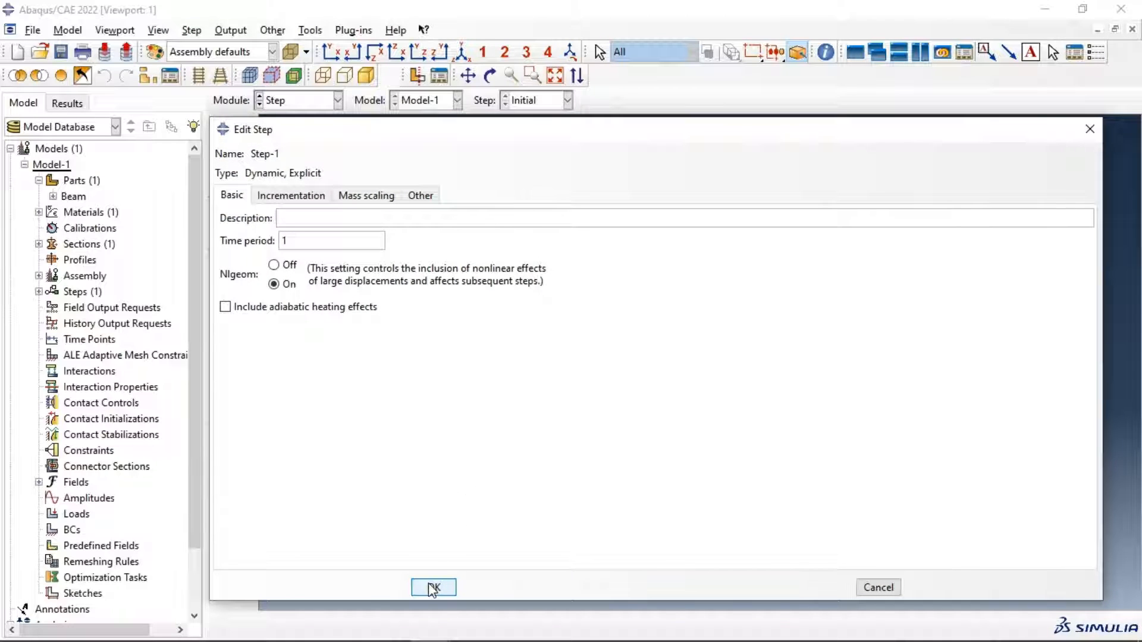
{"action": "left_click", "coordinate": [432, 588]}
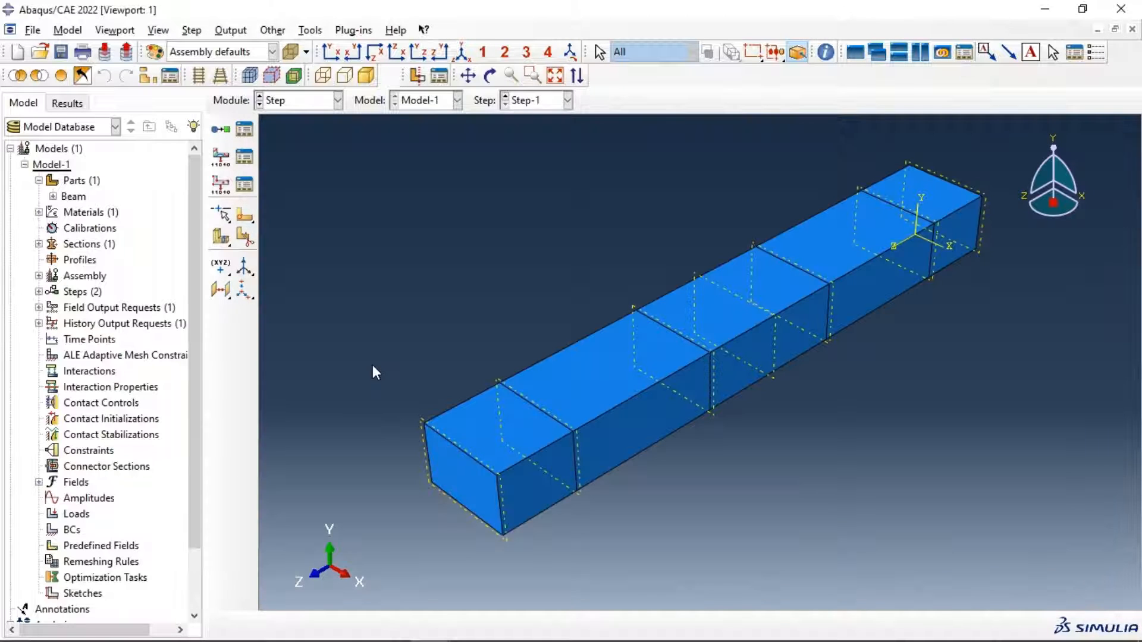
{"action": "left_click", "coordinate": [299, 100]}
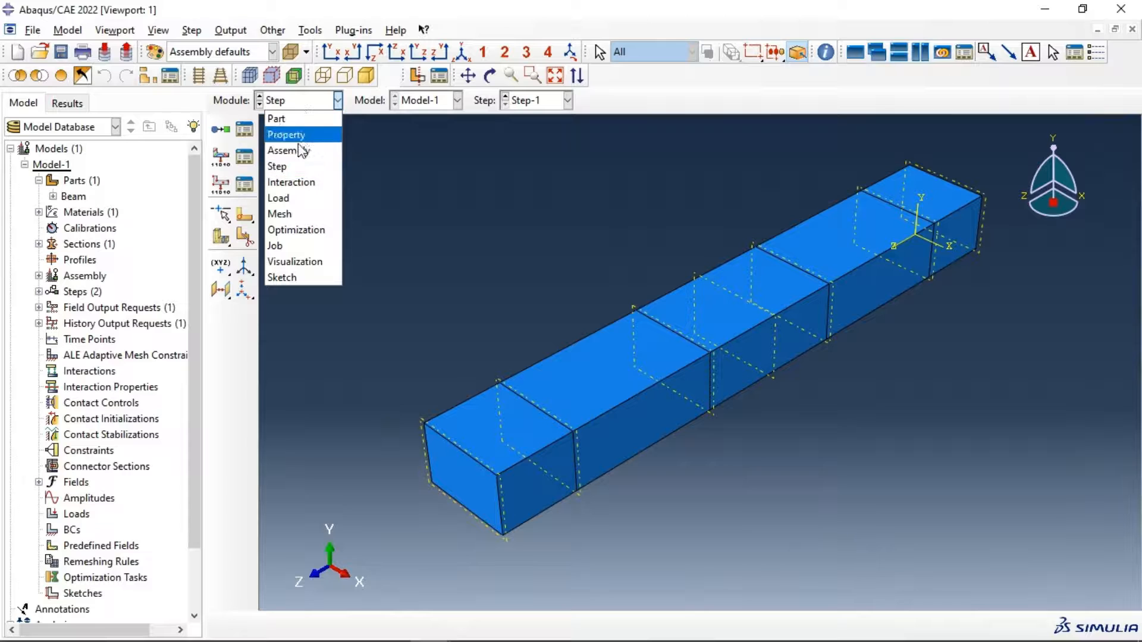
{"action": "left_click", "coordinate": [299, 184]}
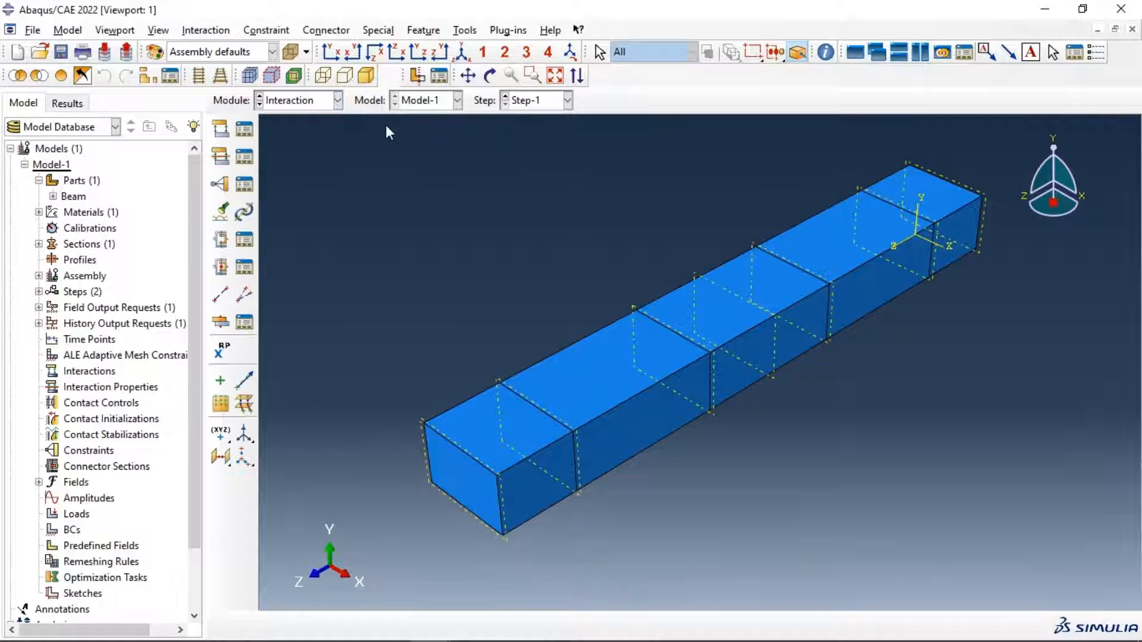
{"action": "left_click", "coordinate": [489, 76]}
{"action": "left_click_drag", "start_coordinate": [684, 357], "coordinate": [637, 319]}
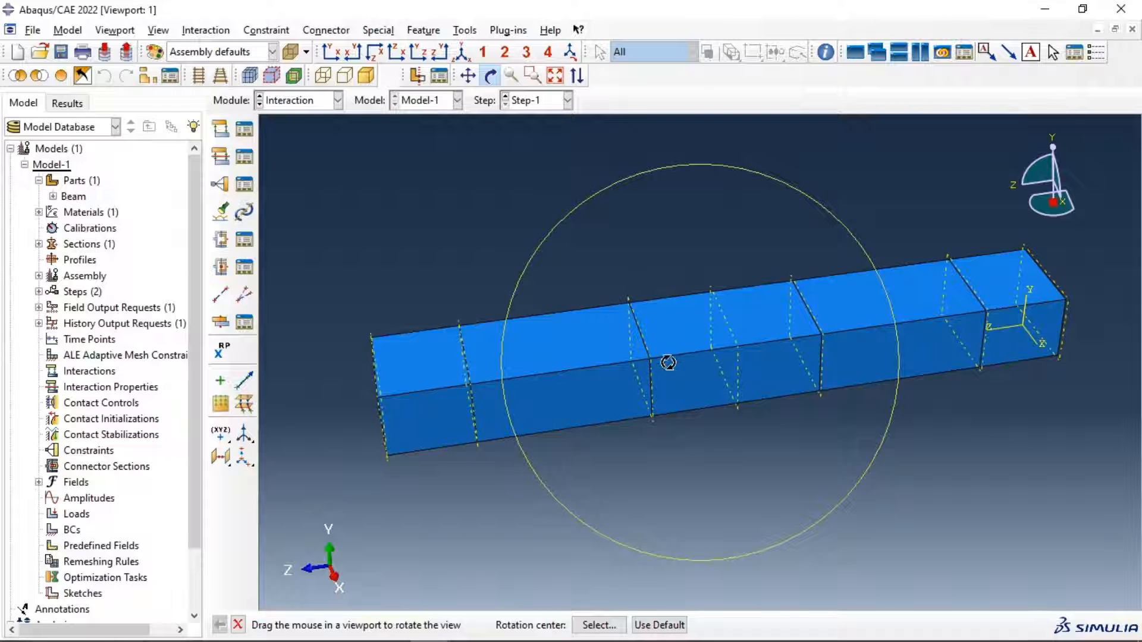
{"action": "left_click_drag", "start_coordinate": [668, 362], "coordinate": [539, 178]}
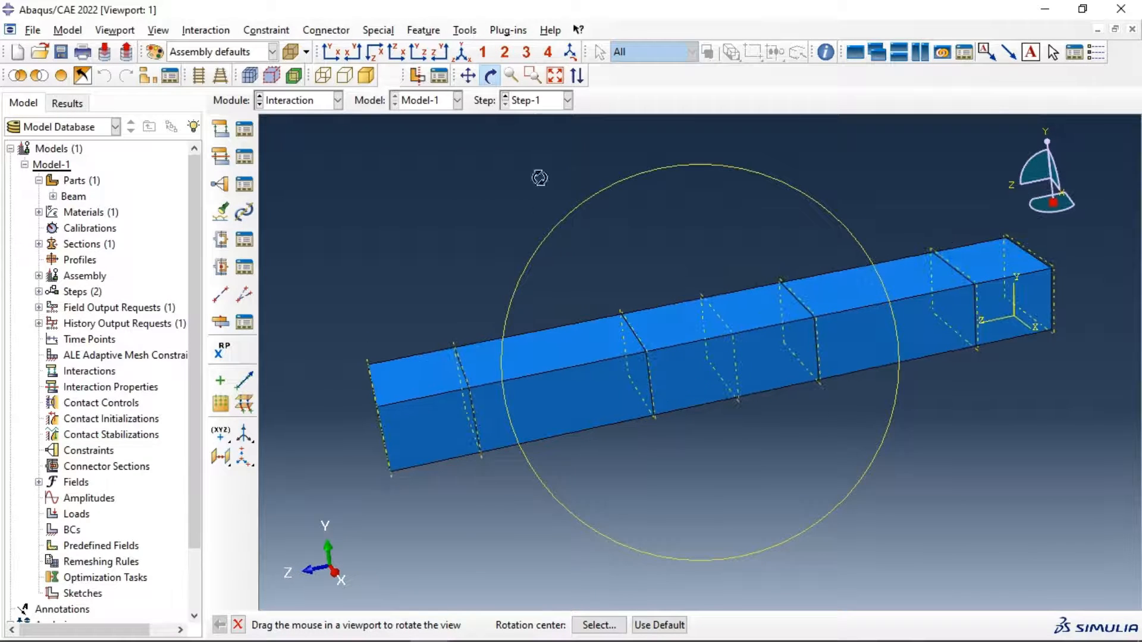
{"action": "key", "text": "Escape"}
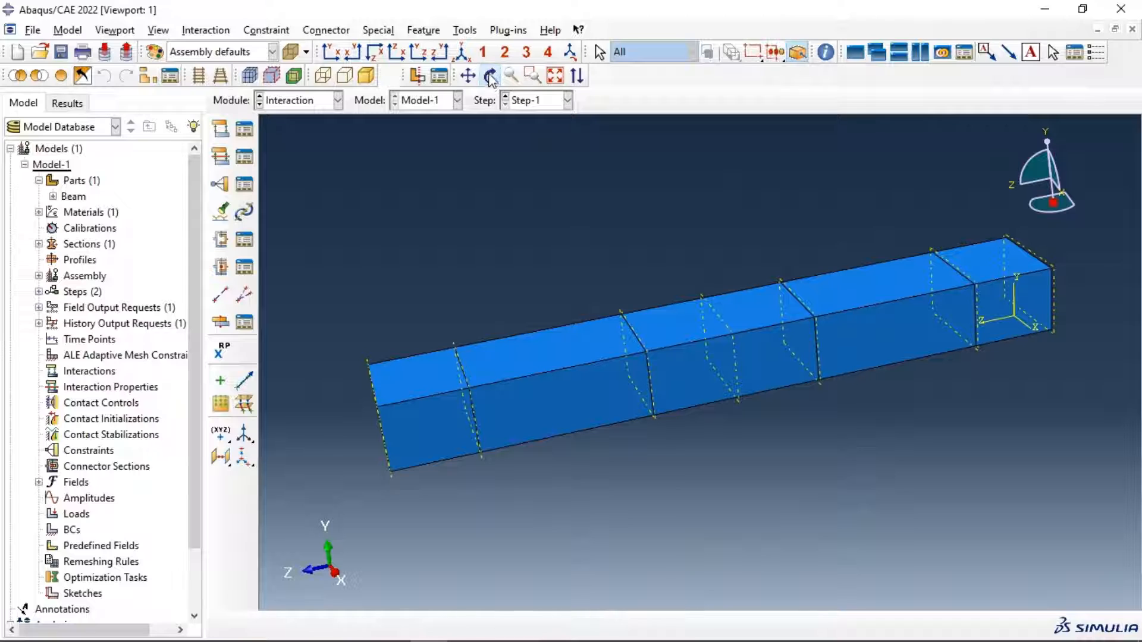
In the Load module, start a Displacement/Rotation boundary condition in the Initial step on the two support partition edges of the beam's underside.
{"action": "left_click", "coordinate": [304, 103]}
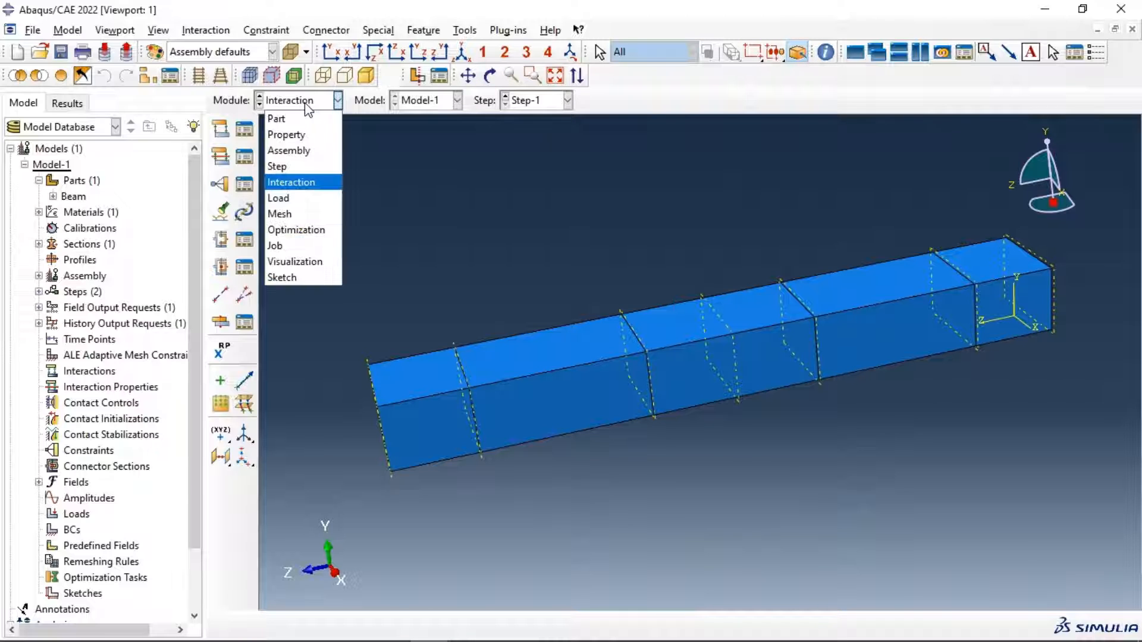
{"action": "left_click", "coordinate": [293, 198]}
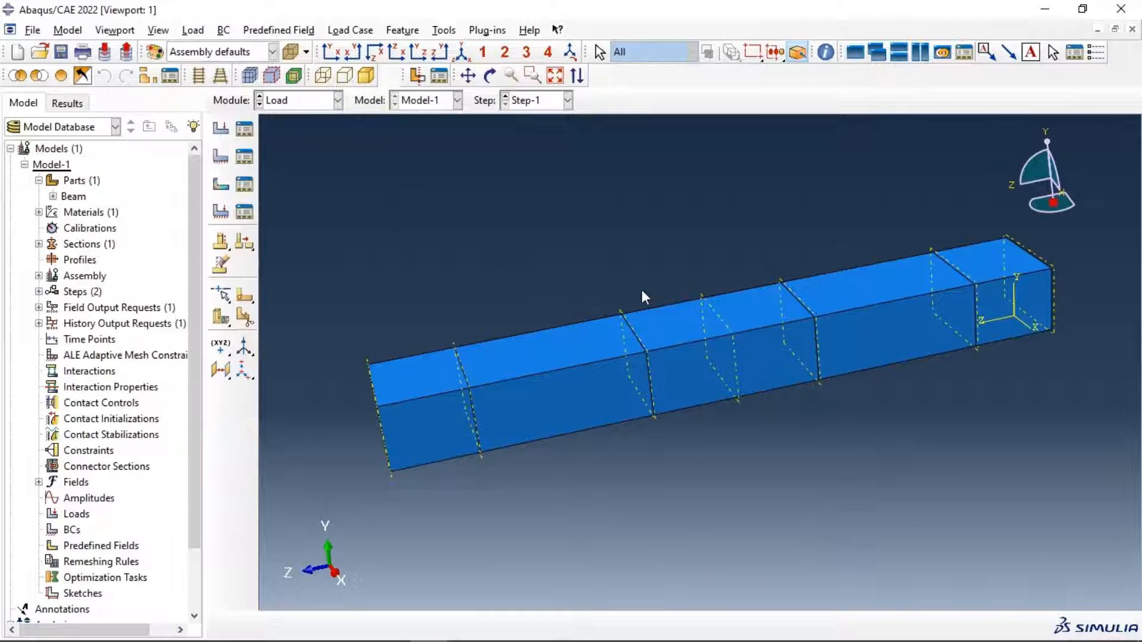
{"action": "left_click_drag", "start_coordinate": [643, 355], "coordinate": [650, 267], "text": "ctrl+alt"}
{"action": "left_click_drag", "start_coordinate": [758, 356], "coordinate": [749, 260], "text": "ctrl+alt"}
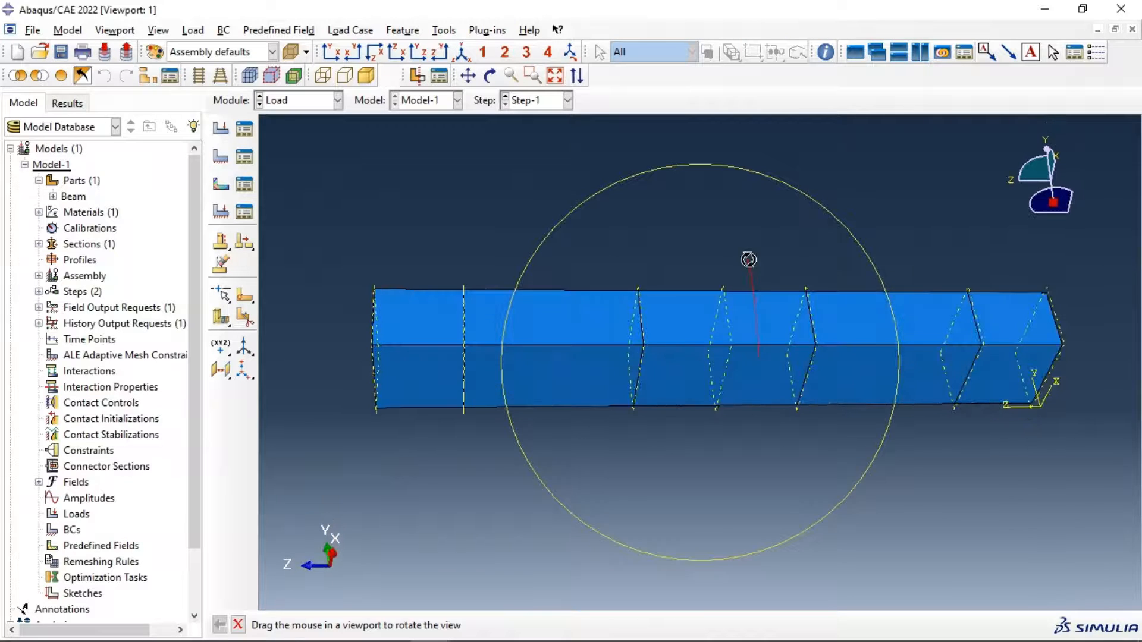
{"action": "left_click", "coordinate": [221, 157]}
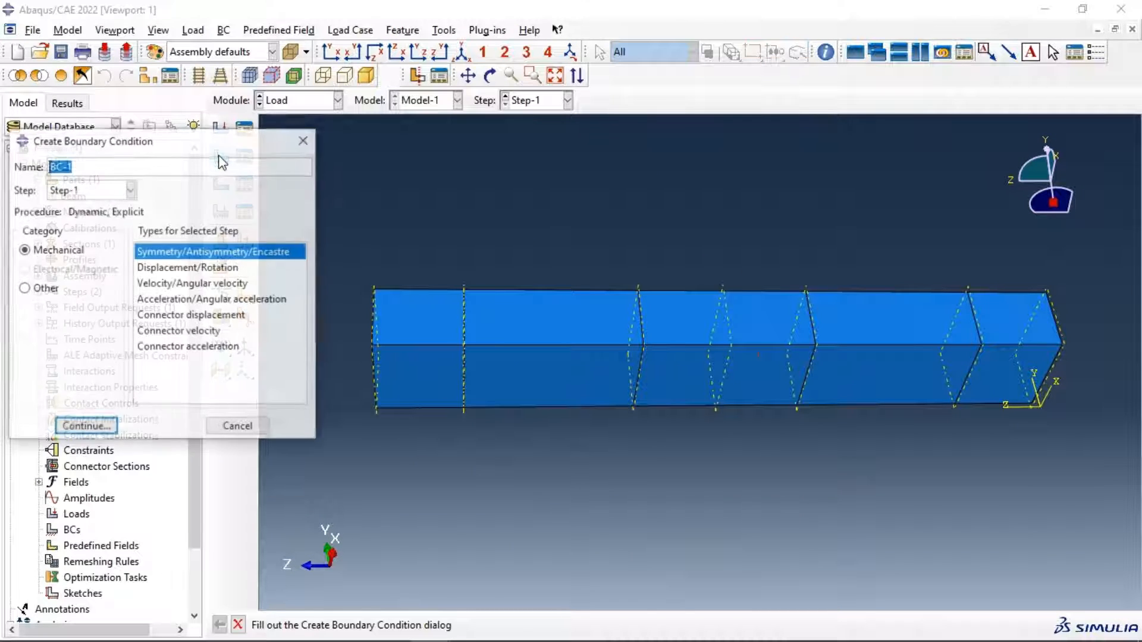
{"action": "left_click", "coordinate": [94, 191]}
{"action": "left_click", "coordinate": [92, 206]}
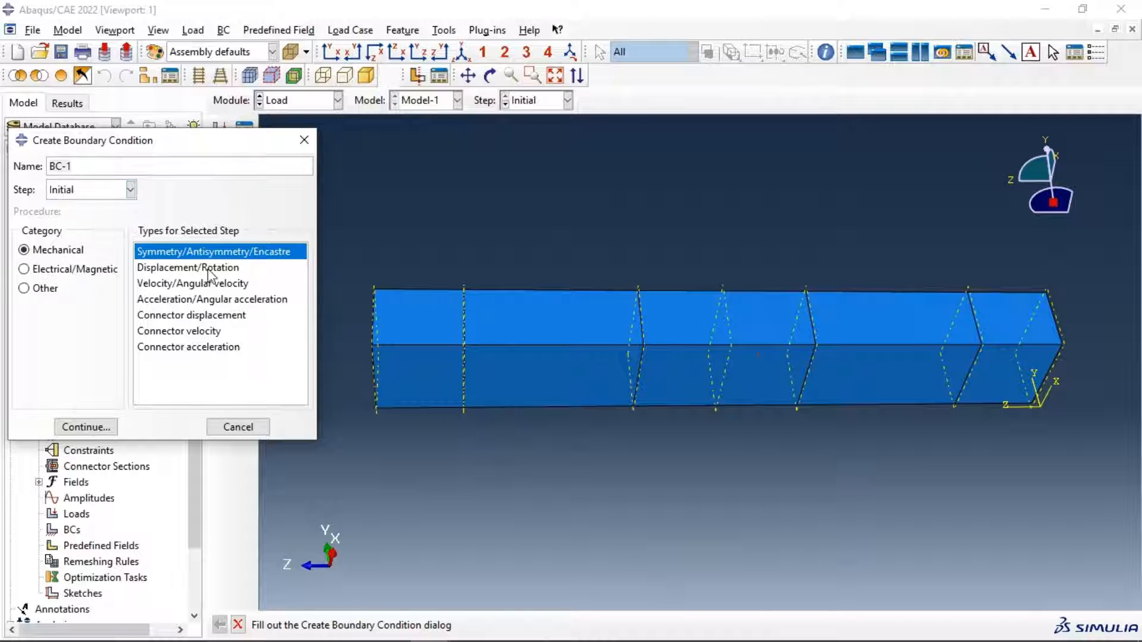
{"action": "left_click", "coordinate": [202, 268]}
{"action": "left_click", "coordinate": [113, 428]}
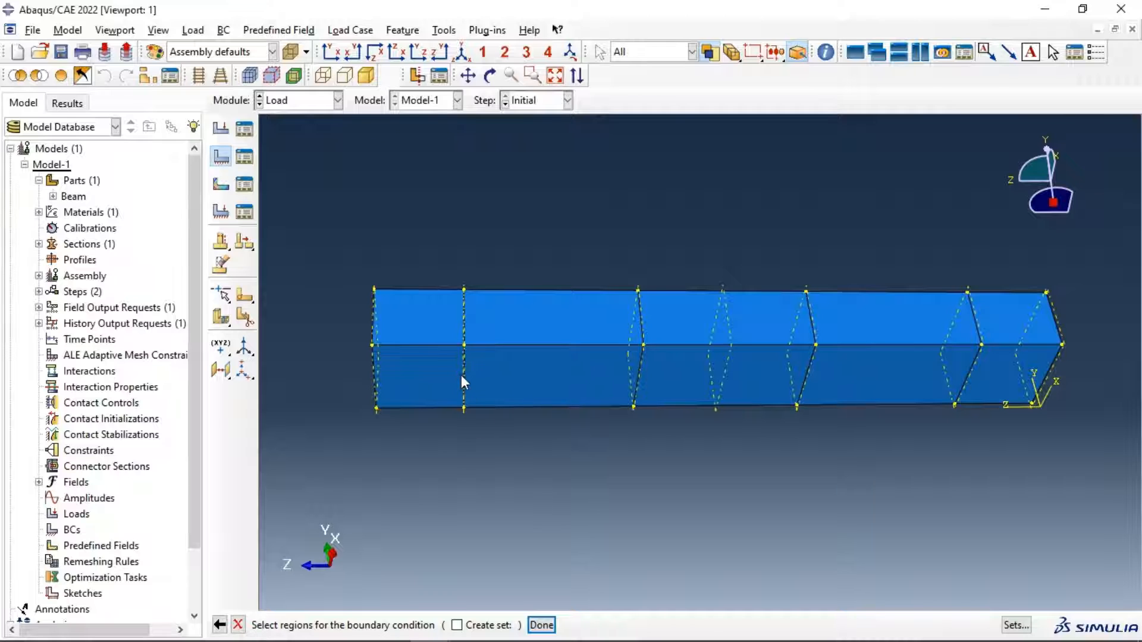
{"action": "left_click", "coordinate": [465, 378]}
{"action": "left_click", "coordinate": [542, 625]}
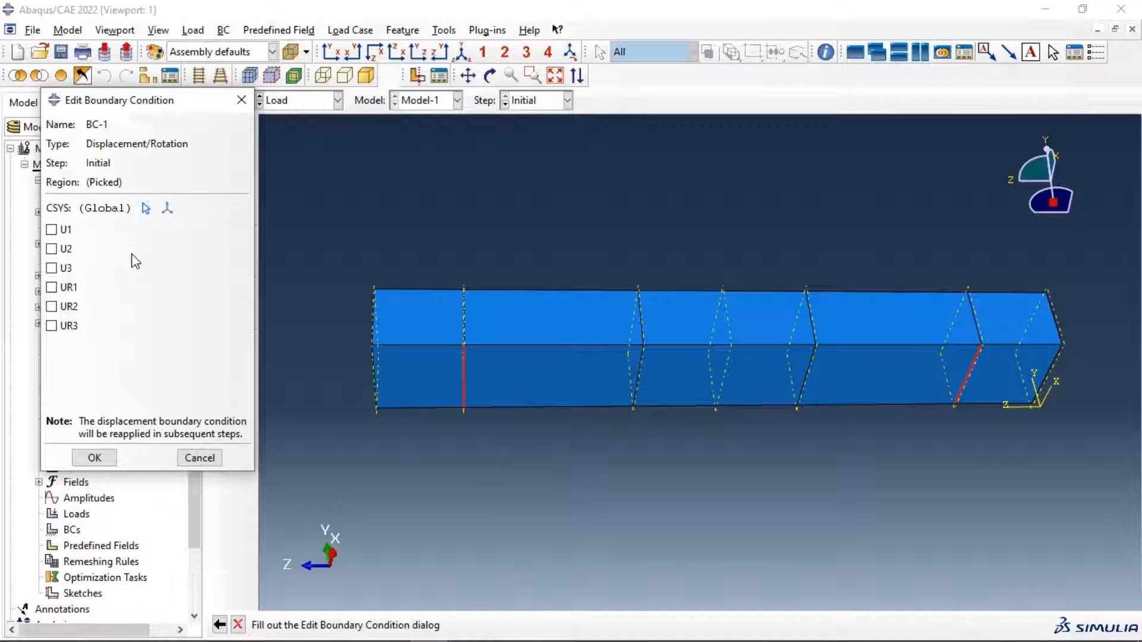
Fix U1, U2 and U3 on the two support edges and finish the boundary condition.
{"action": "left_click", "coordinate": [51, 230]}
{"action": "left_click", "coordinate": [51, 249]}
{"action": "left_click", "coordinate": [51, 267]}
{"action": "left_click", "coordinate": [94, 458]}
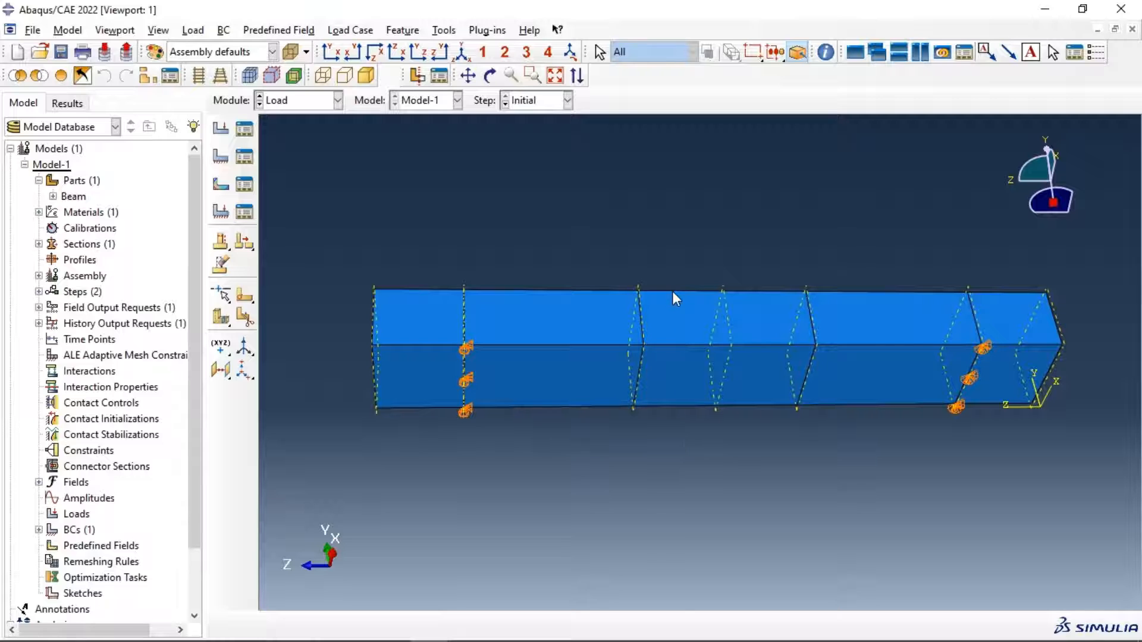
Start a Displacement/Rotation boundary condition in Step-1 on the two inner partition edges of the beam's top face.
{"action": "left_click_drag", "start_coordinate": [676, 298], "coordinate": [673, 398], "text": "ctrl+alt"}
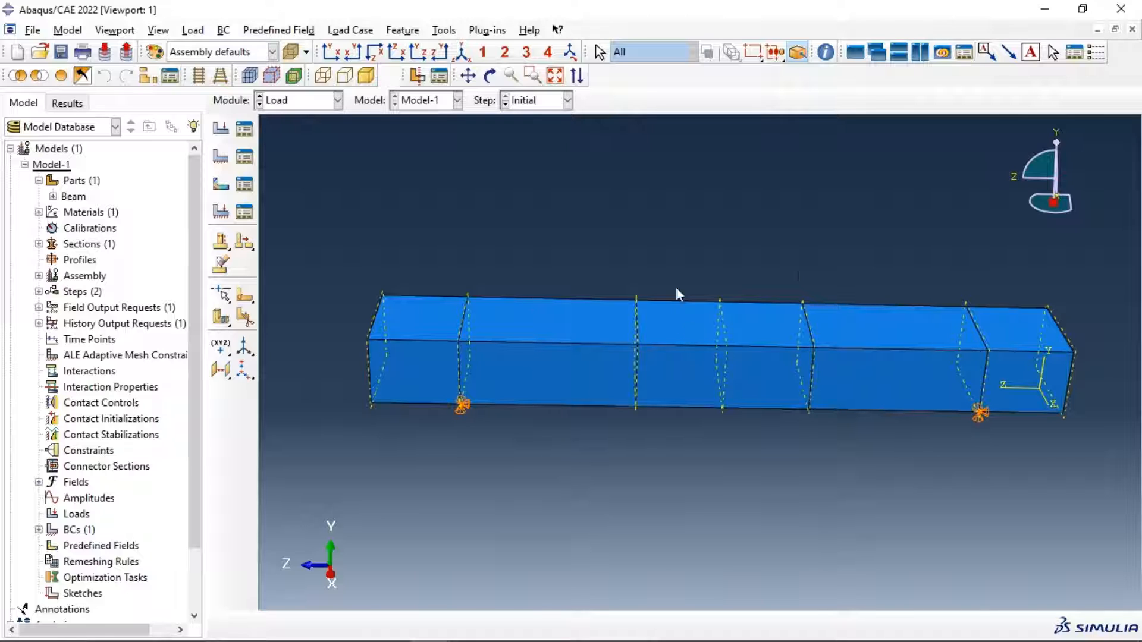
{"action": "left_click", "coordinate": [221, 157]}
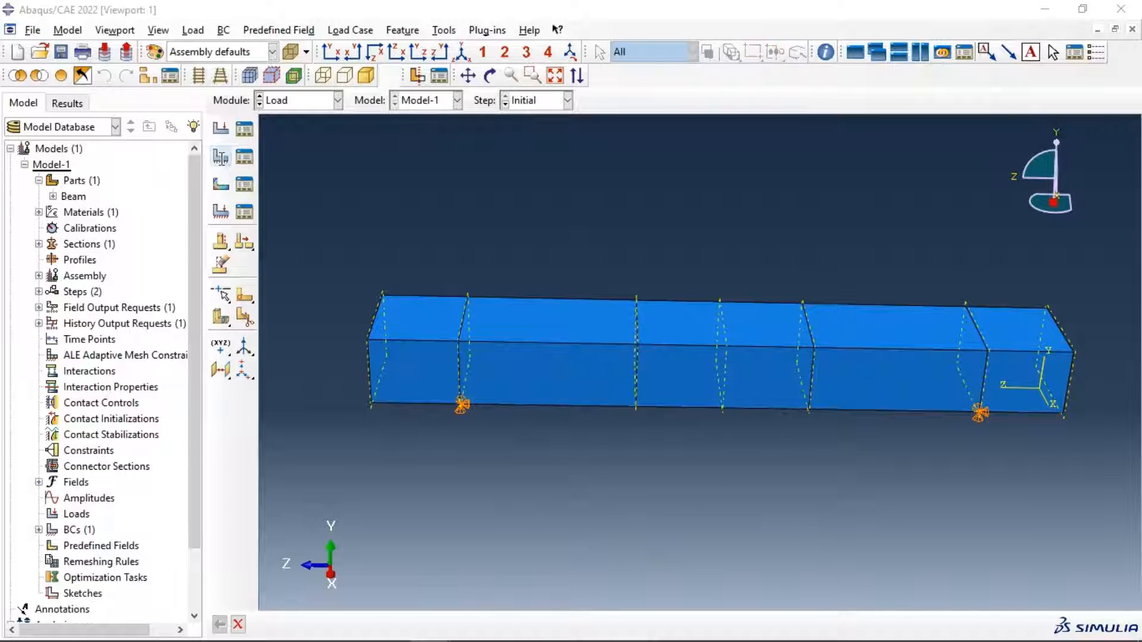
{"action": "left_click", "coordinate": [85, 191]}
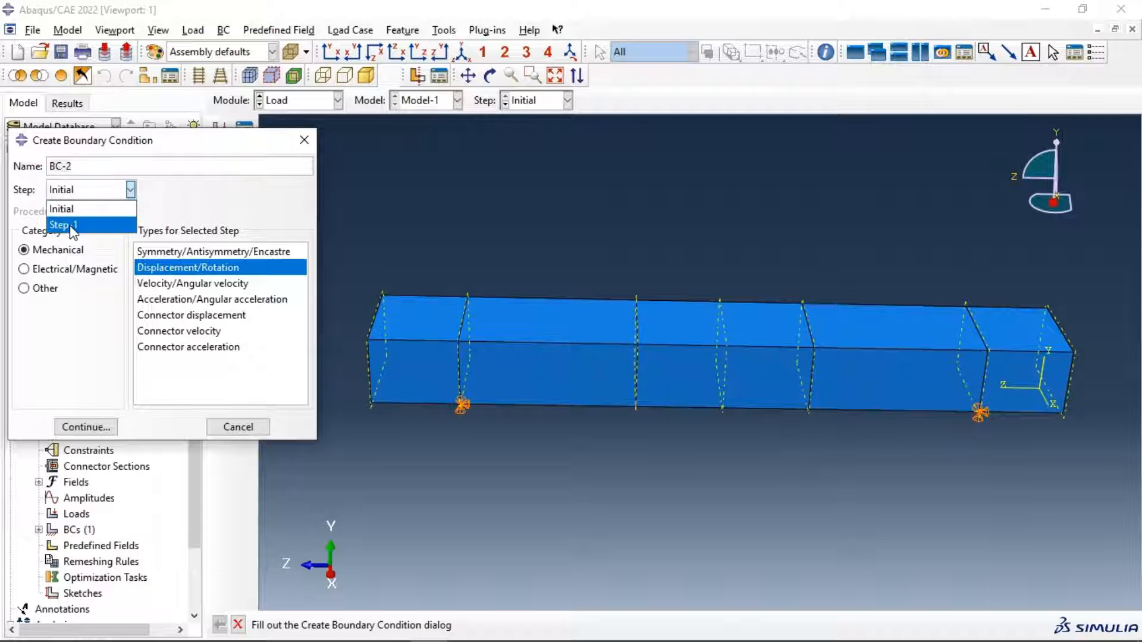
{"action": "left_click", "coordinate": [70, 209]}
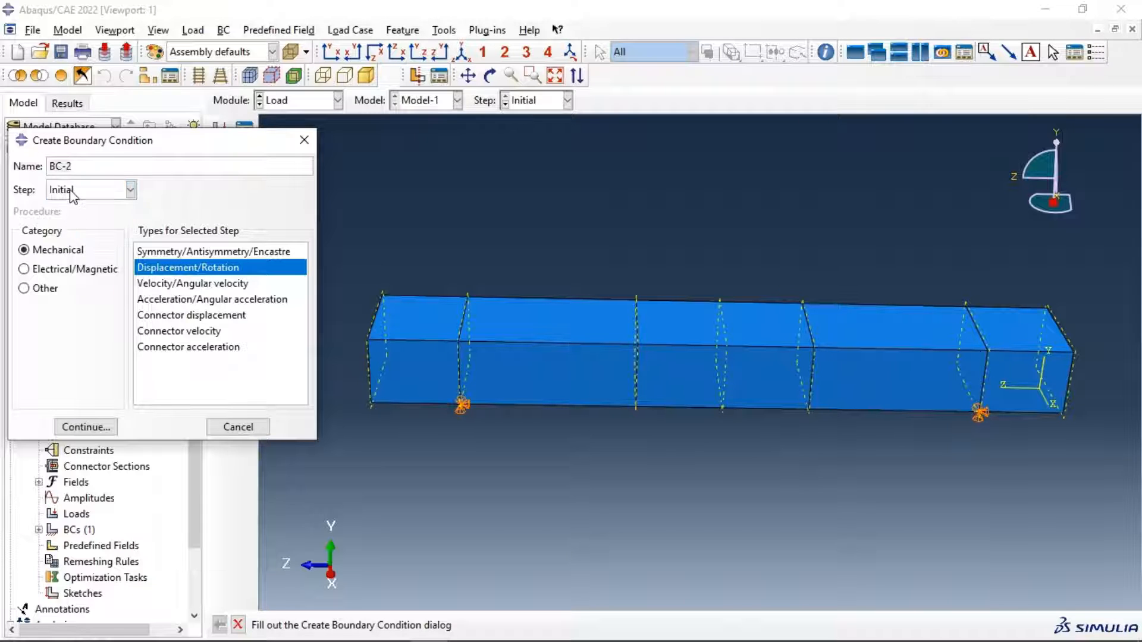
{"action": "left_click", "coordinate": [71, 191]}
{"action": "left_click", "coordinate": [72, 224]}
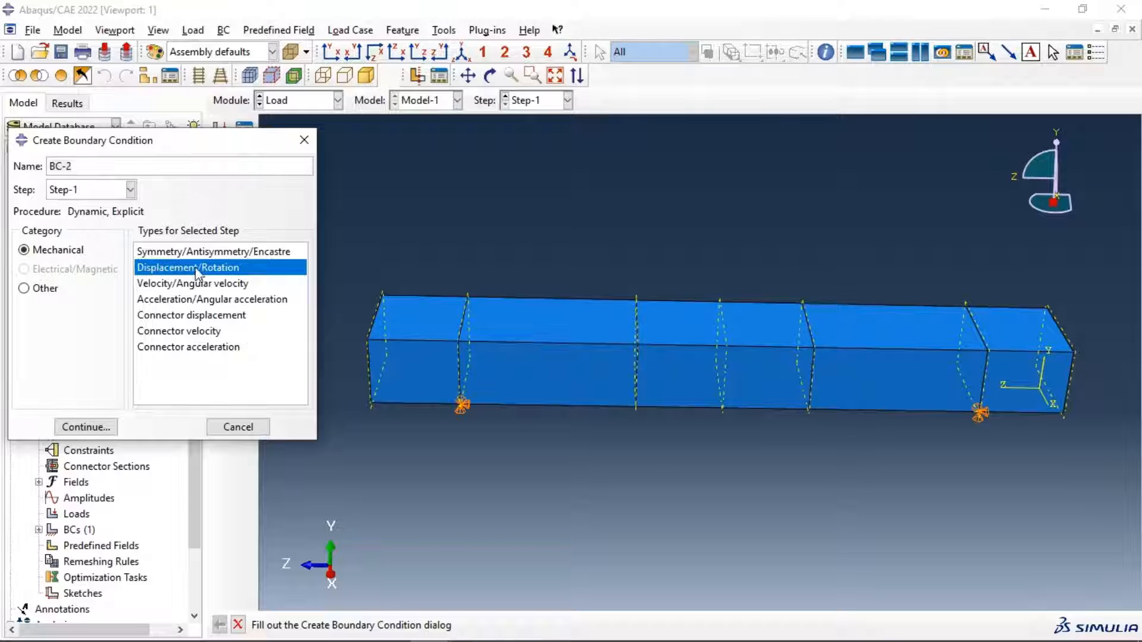
{"action": "left_click", "coordinate": [87, 427]}
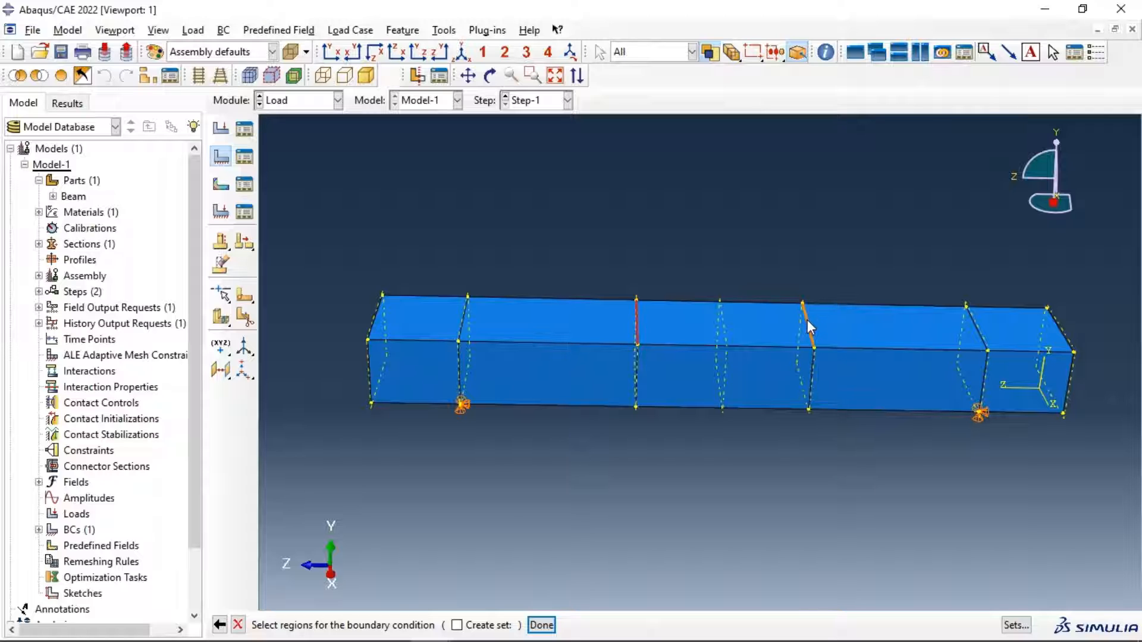
{"action": "left_click", "coordinate": [798, 246]}
{"action": "left_click", "coordinate": [541, 626]}
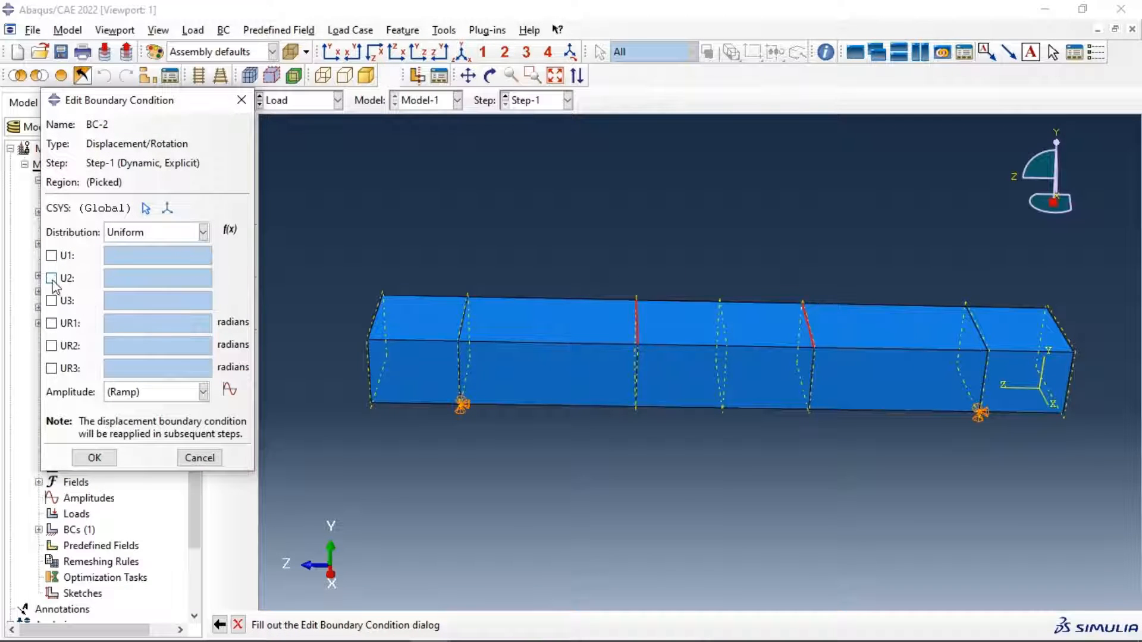
Set the U2 displacement of the loading edges to -5 and try to accept the boundary condition with the Ramp amplitude.
{"action": "left_click", "coordinate": [51, 277]}
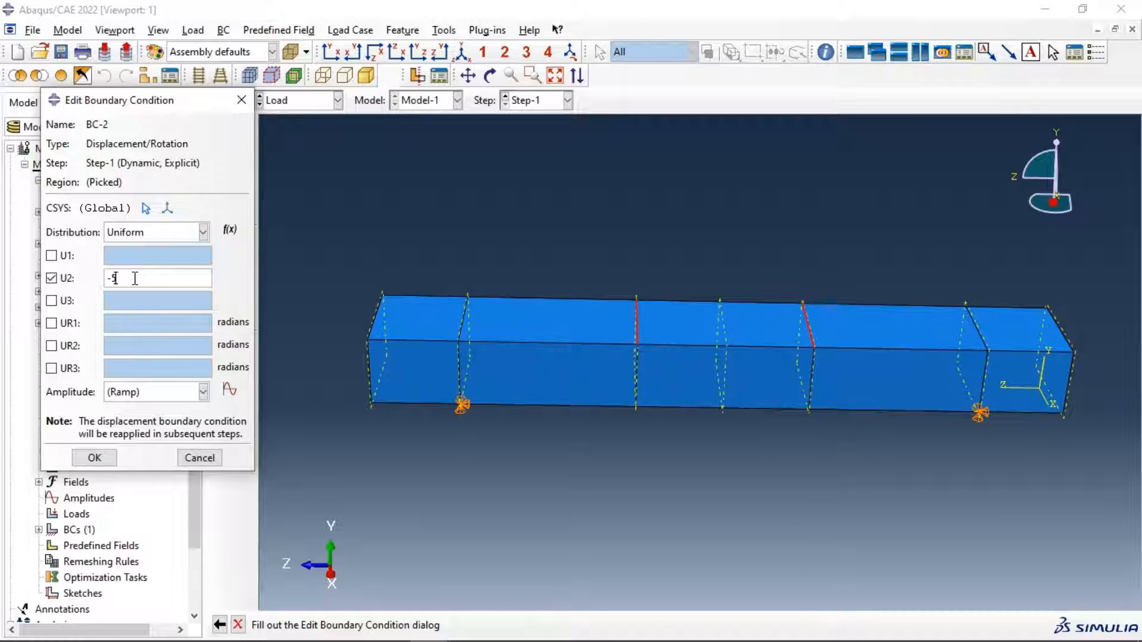
{"action": "left_click", "coordinate": [95, 458]}
{"action": "left_click_drag", "start_coordinate": [128, 226], "coordinate": [295, 271]}
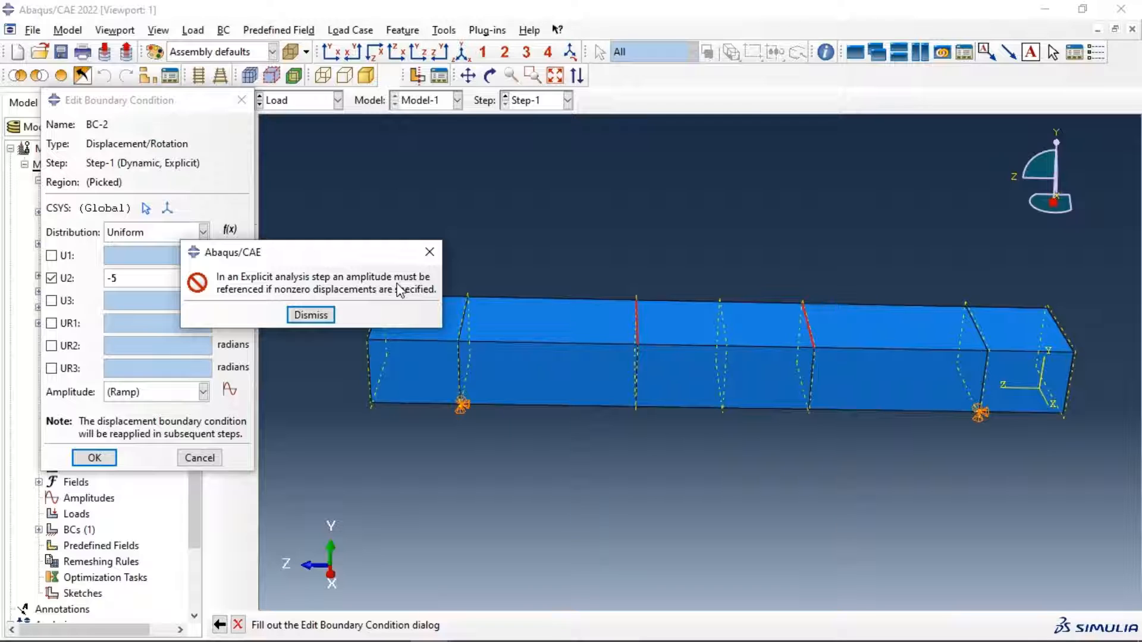
{"action": "left_click", "coordinate": [309, 315]}
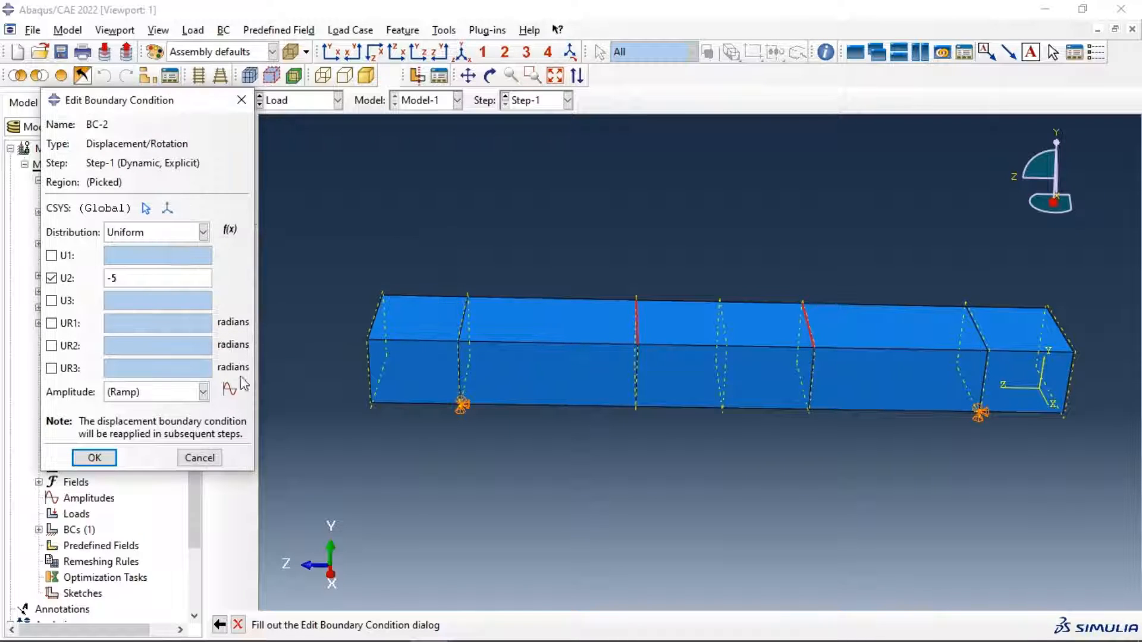
Create a tabular step-time amplitude for the displacement with time/amplitude pairs 0/0, 0.1/0.1 and 0.2/0.20.
{"action": "left_click", "coordinate": [229, 389]}
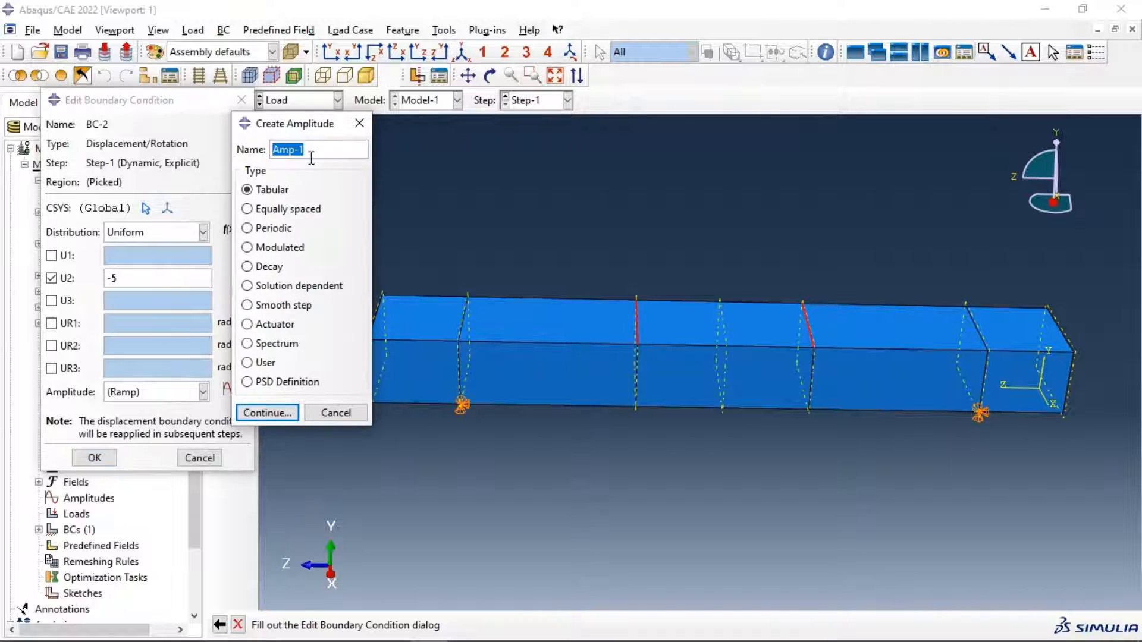
{"action": "left_click", "coordinate": [262, 413]}
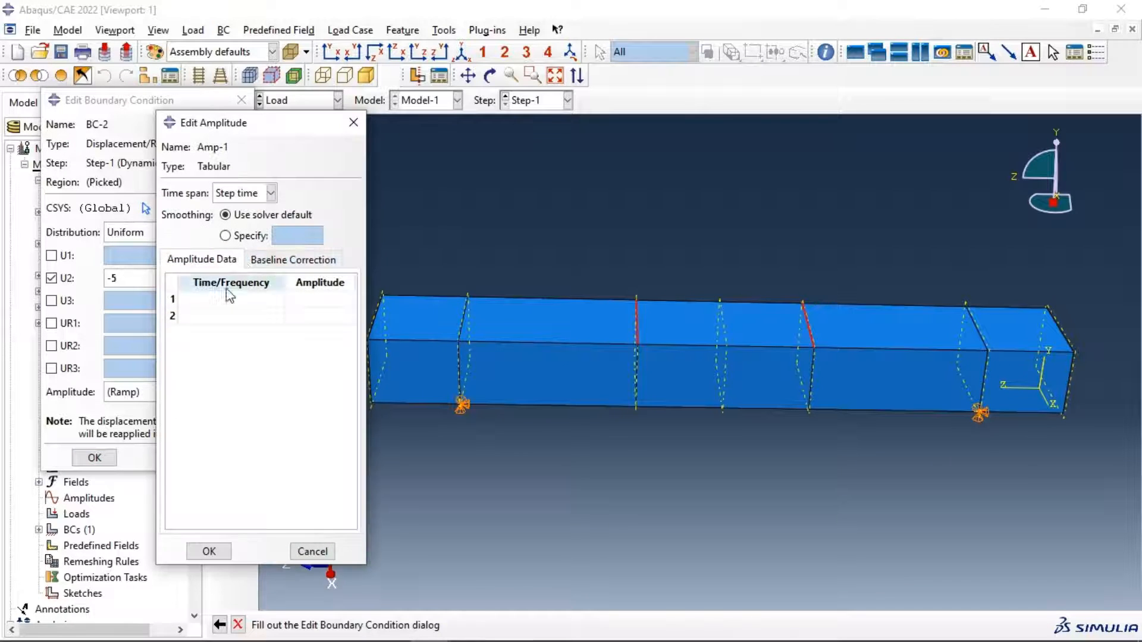
{"action": "left_click", "coordinate": [226, 300]}
{"action": "type", "text": "0"}
{"action": "key", "text": "Tab"}
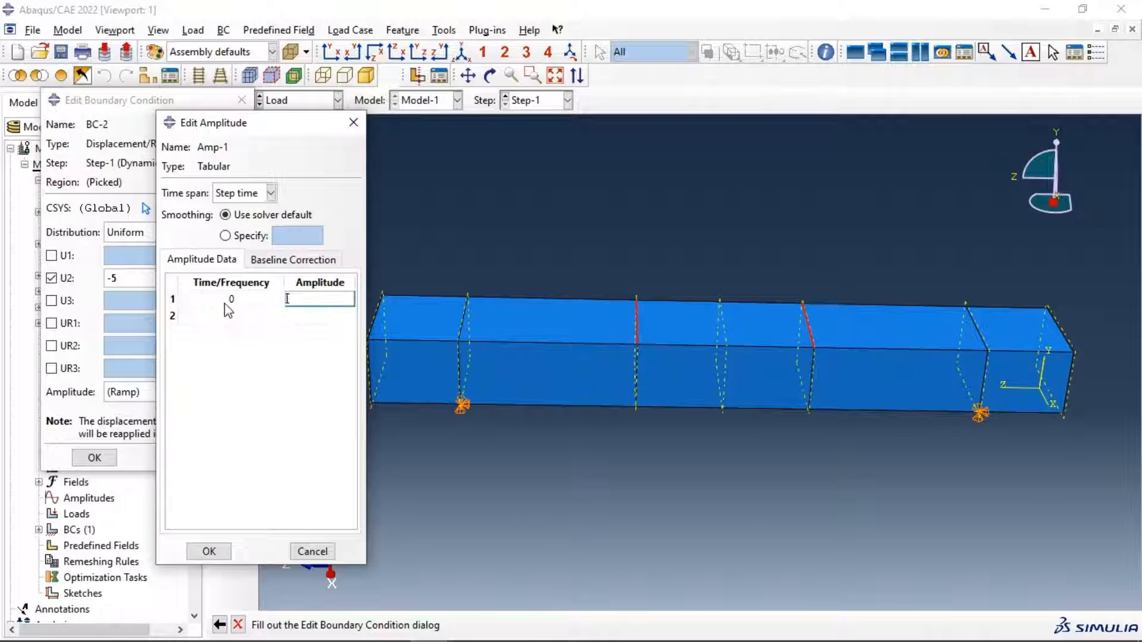
{"action": "type", "text": "0"}
{"action": "key", "text": "Tab"}
{"action": "type", "text": "0.1"}
{"action": "key", "text": "Tab"}
{"action": "type", "text": "0."}
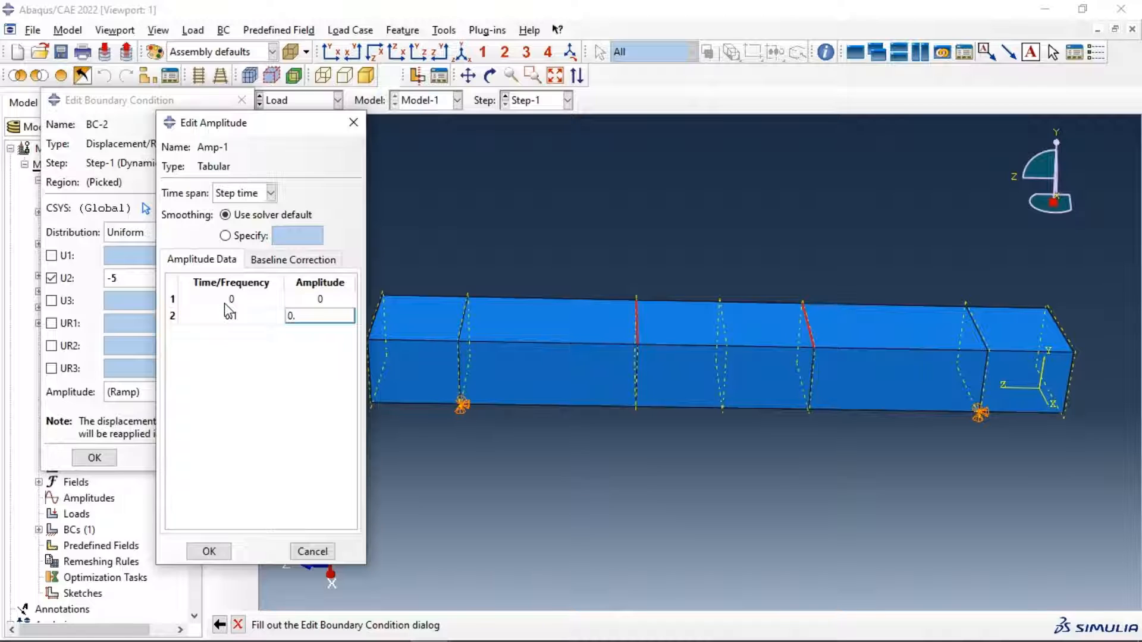
{"action": "type", "text": "1"}
{"action": "key", "text": "Tab"}
{"action": "type", "text": "0.2"}
{"action": "key", "text": "Tab"}
{"action": "type", "text": "0.20"}
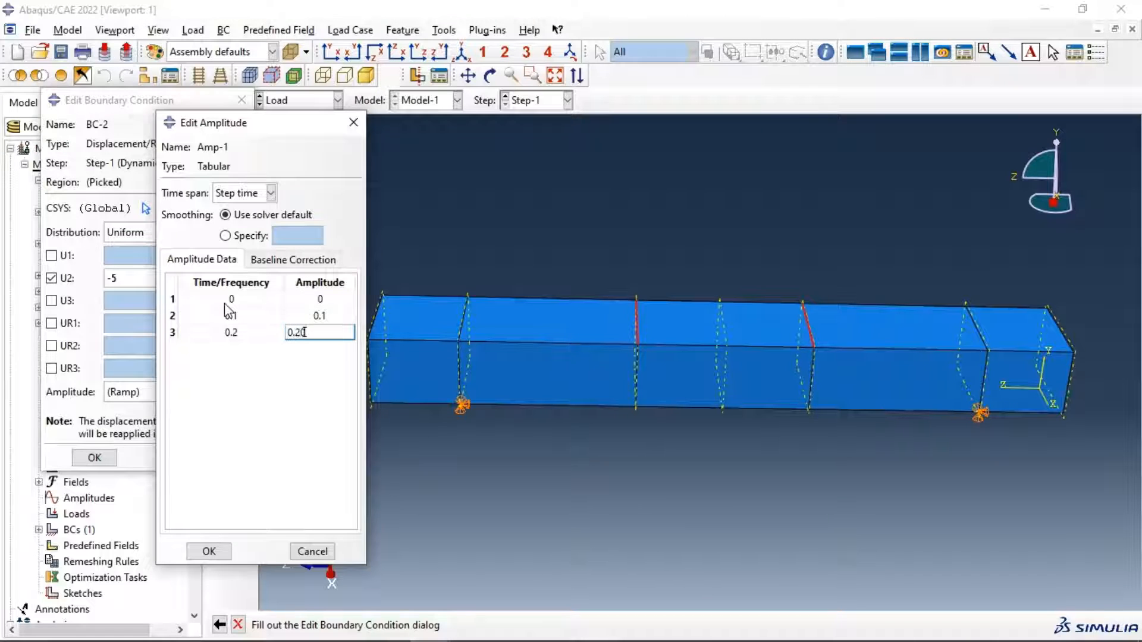
Add the time/amplitude pairs 0.3/0.3 and 0.4/0.4 to the amplitude table.
{"action": "key", "text": "Tab"}
{"action": "type", "text": "0"}
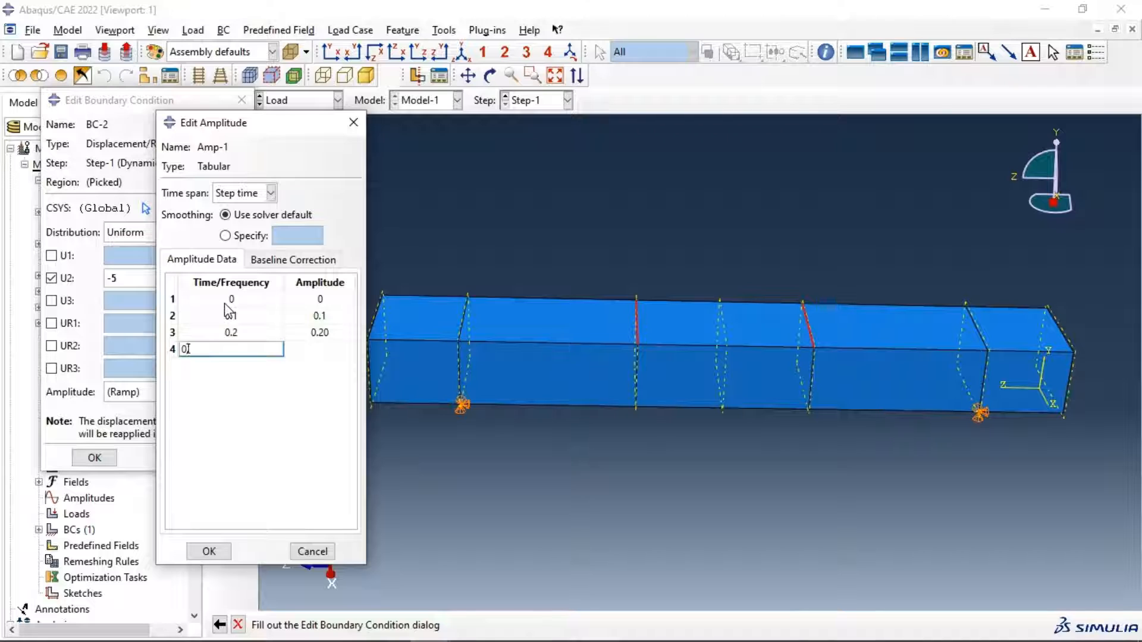
{"action": "type", "text": ".3"}
{"action": "key", "text": "Tab"}
{"action": "type", "text": "0.3"}
{"action": "key", "text": "Tab"}
{"action": "type", "text": "0."}
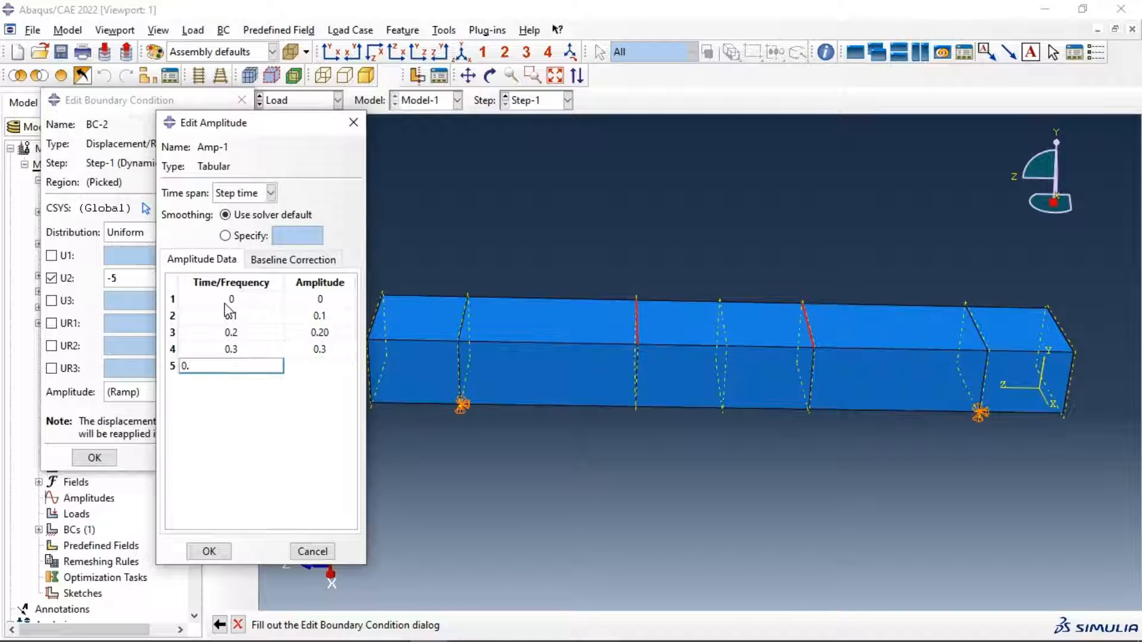
{"action": "type", "text": "4"}
{"action": "key", "text": "Tab"}
{"action": "type", "text": "0.4"}
{"action": "key", "text": "Tab"}
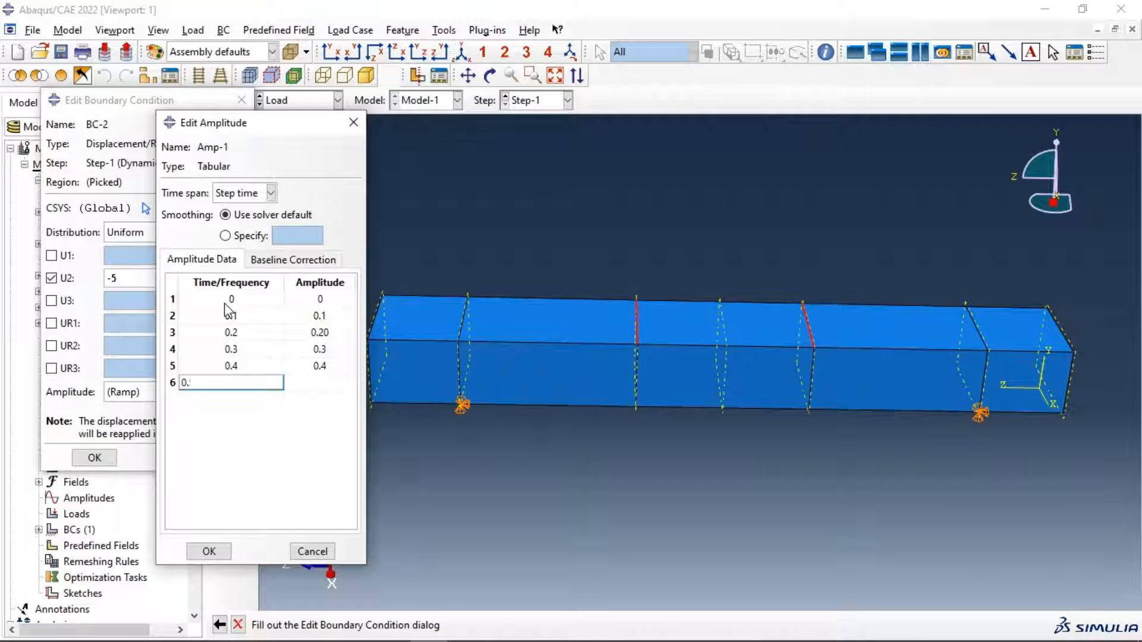
Add the time/amplitude pairs 0.5/0.5 and 0.6/0.6 to the amplitude table.
{"action": "type", "text": "0.5"}
{"action": "key", "text": "Tab"}
{"action": "type", "text": "0"}
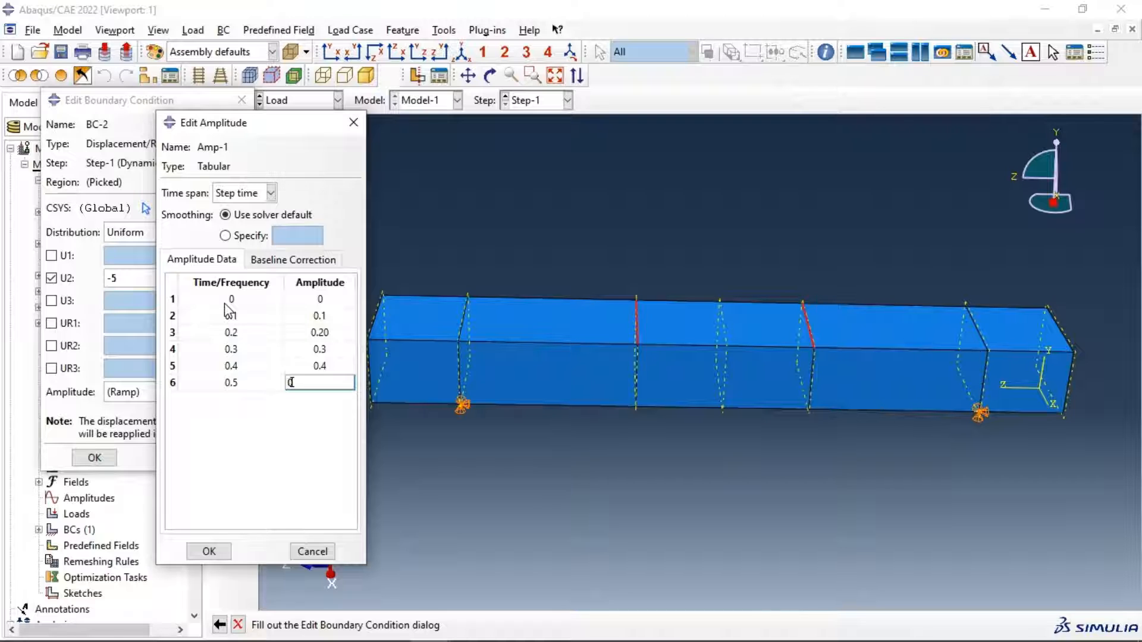
{"action": "type", "text": ".5"}
{"action": "key", "text": "Tab"}
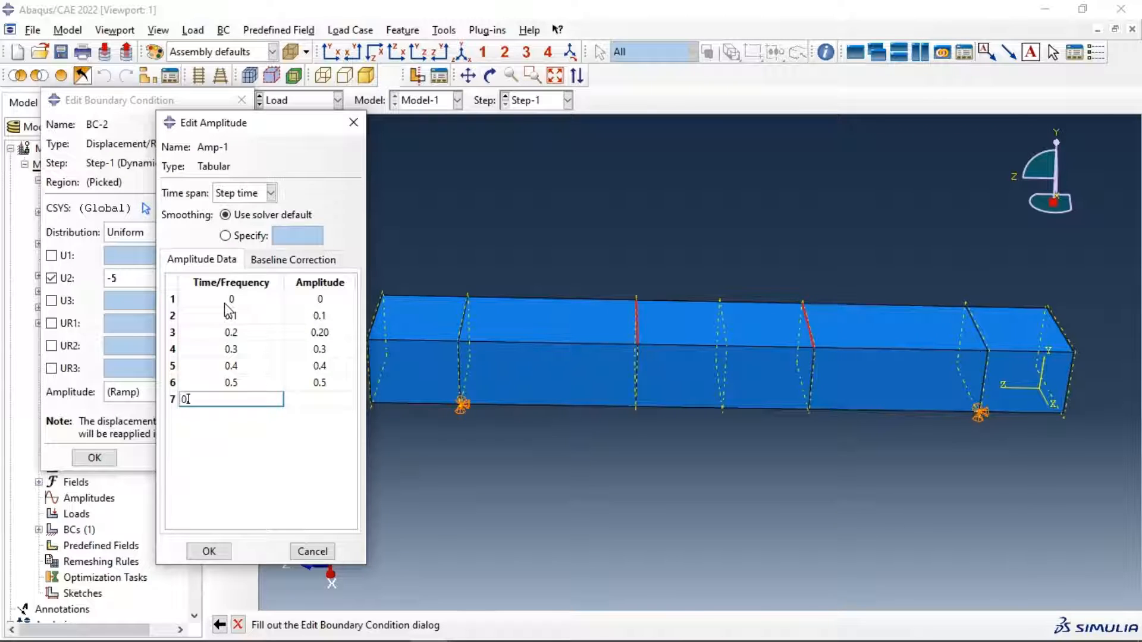
{"action": "type", "text": "0.6"}
{"action": "key", "text": "Tab"}
{"action": "type", "text": "0.6"}
{"action": "key", "text": "Tab"}
Add the time/amplitude pairs 0.7/0.7 and 0.8/0.8 to the amplitude table.
{"action": "type", "text": "0.7"}
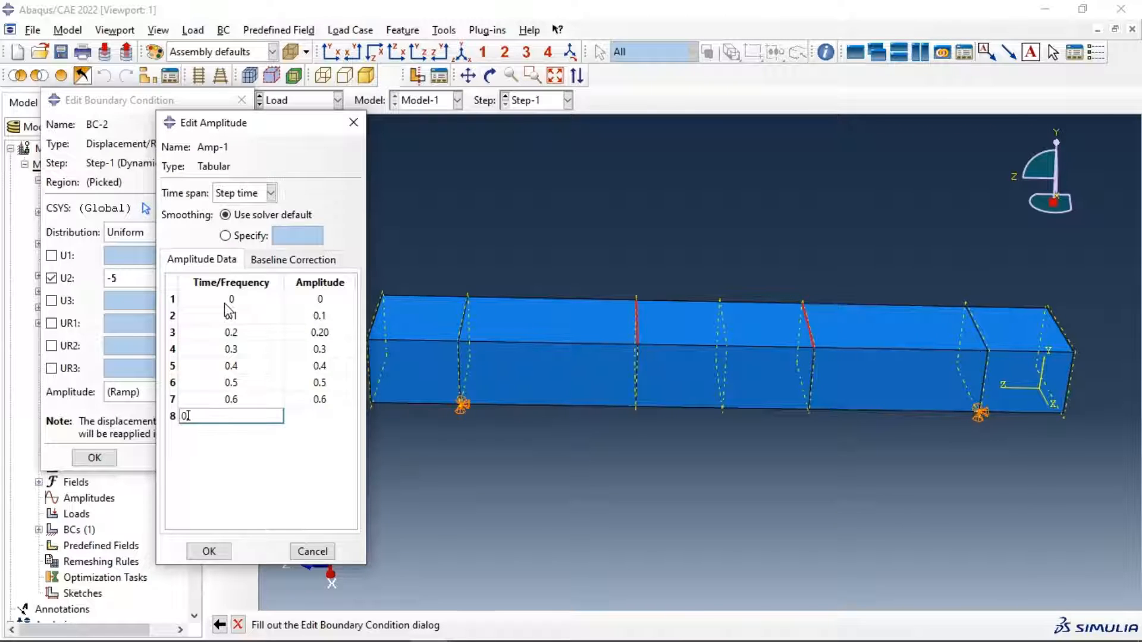
{"action": "key", "text": "Tab"}
{"action": "type", "text": "0.7"}
{"action": "key", "text": "Tab"}
{"action": "type", "text": "0"}
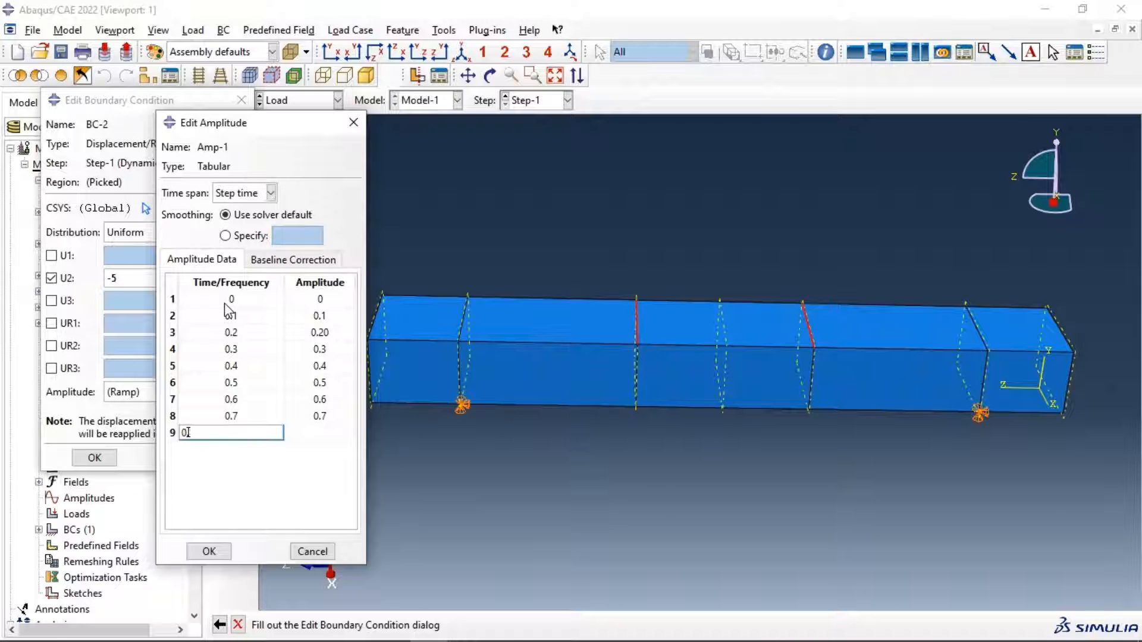
{"action": "type", "text": ".8"}
{"action": "key", "text": "Tab"}
{"action": "type", "text": "0.8"}
{"action": "key", "text": "Tab"}
Complete the amplitude table with the pairs 0.9/0.9 and 1/1 and accept the amplitude.
{"action": "type", "text": "0"}
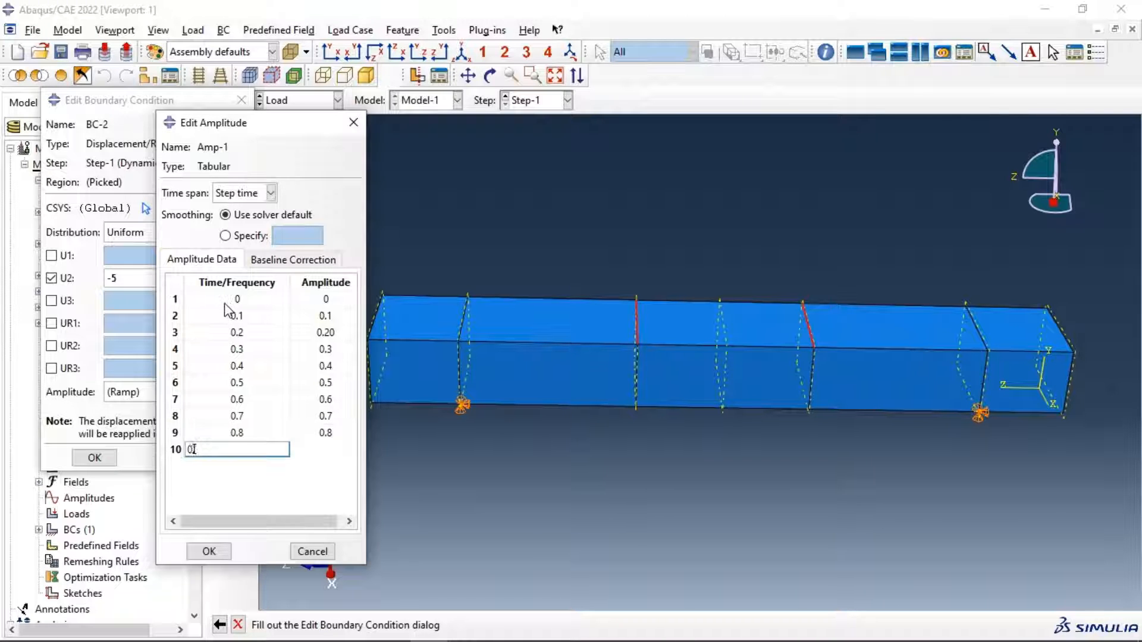
{"action": "type", "text": ".9"}
{"action": "key", "text": "Tab"}
{"action": "type", "text": "0.9"}
{"action": "key", "text": "Tab"}
{"action": "type", "text": "1"}
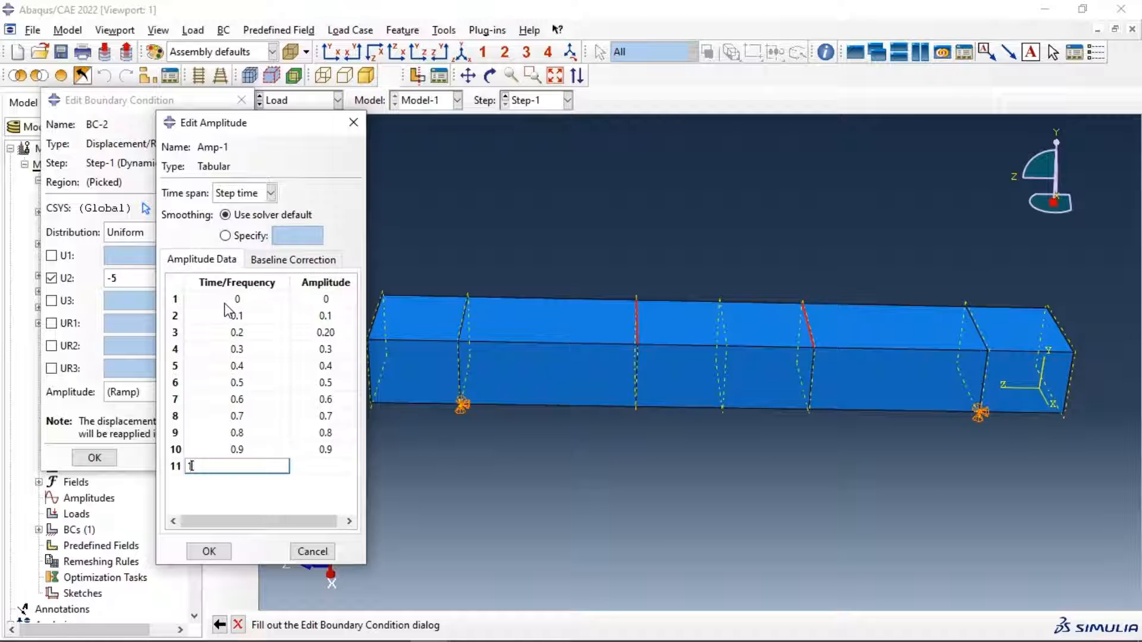
{"action": "key", "text": "Tab"}
{"action": "type", "text": "1"}
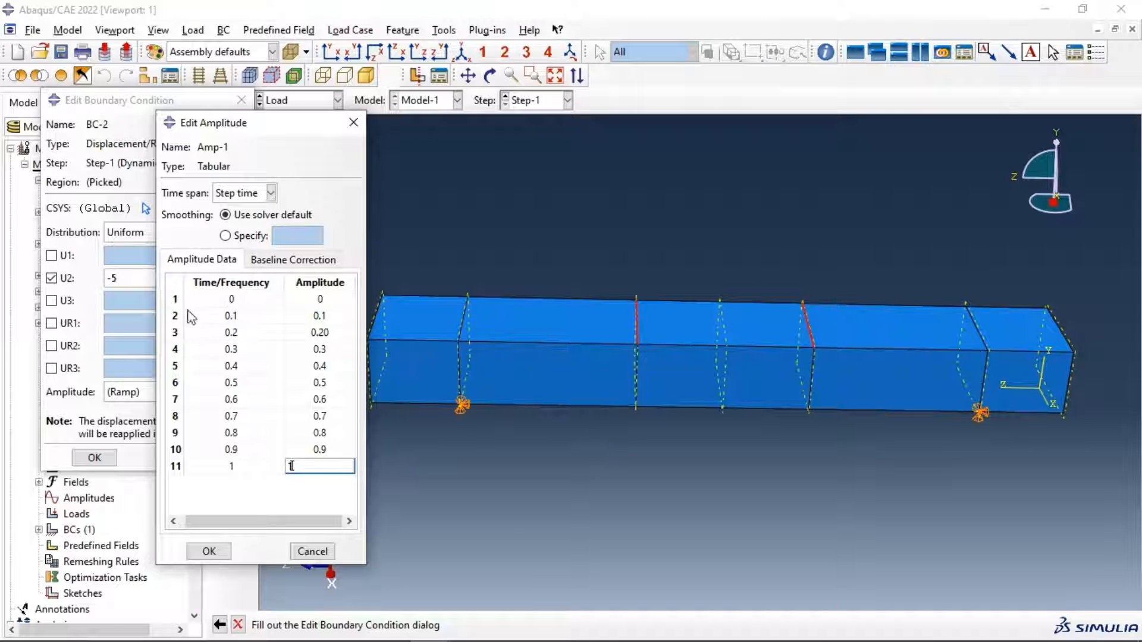
{"action": "left_click", "coordinate": [203, 551]}
Assign amplitude Amp-1 to the -5 U2 displacement boundary condition, accept it, and inspect the load arrows on the beam.
{"action": "left_click", "coordinate": [150, 392]}
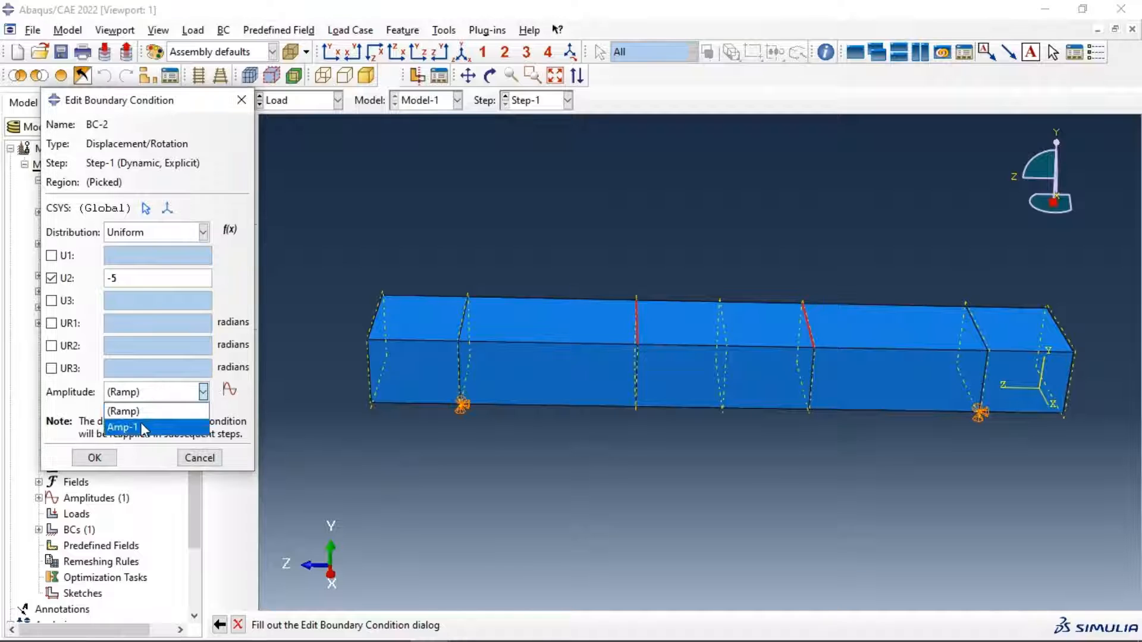
{"action": "left_click", "coordinate": [140, 427]}
{"action": "left_click", "coordinate": [95, 457]}
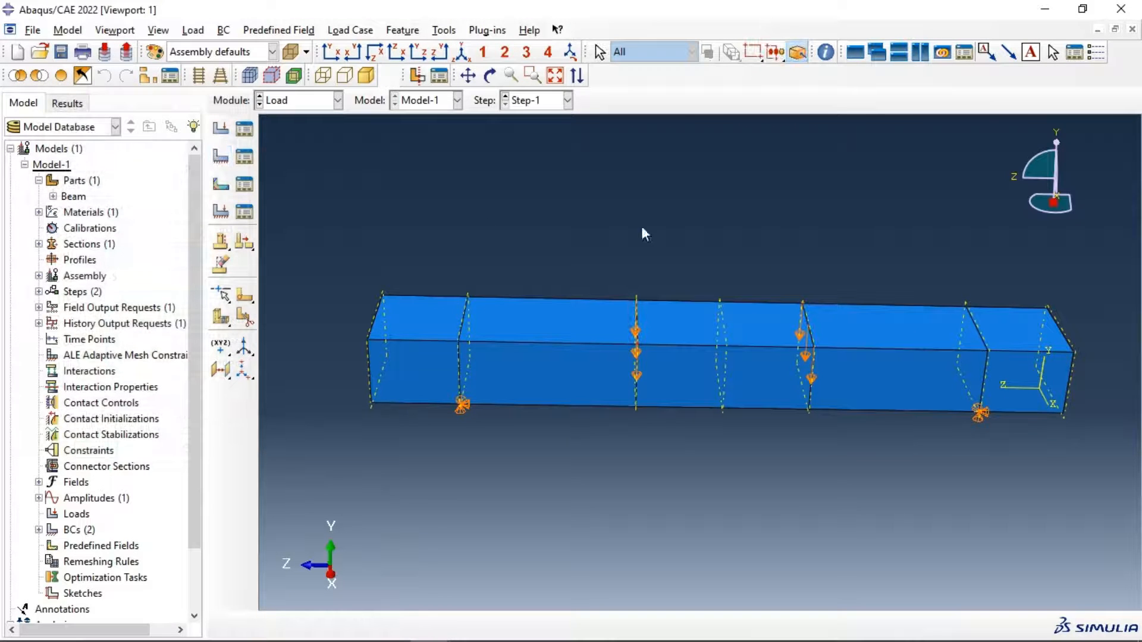
{"action": "left_click_drag", "start_coordinate": [771, 303], "coordinate": [769, 193], "text": "ctrl+alt"}
{"action": "left_click_drag", "start_coordinate": [643, 250], "coordinate": [612, 340], "text": "ctrl+alt"}
{"action": "left_click_drag", "start_coordinate": [698, 312], "coordinate": [684, 232], "text": "ctrl+alt"}
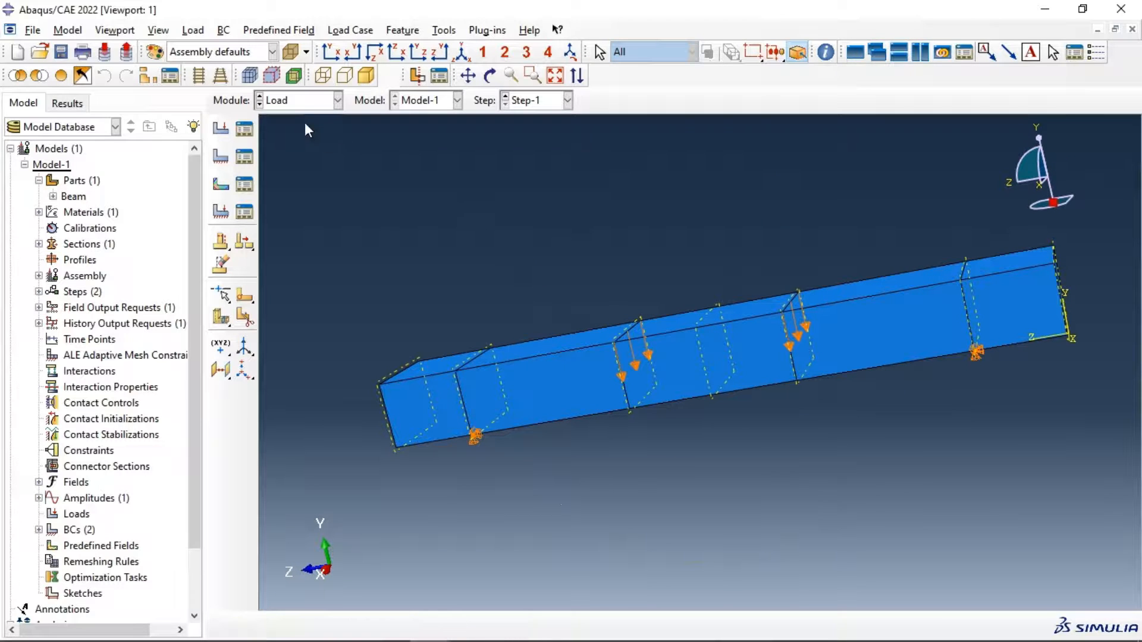
Switch to the Mesh module with the Beam part as the object to mesh.
{"action": "left_click", "coordinate": [301, 100]}
{"action": "left_click", "coordinate": [303, 212]}
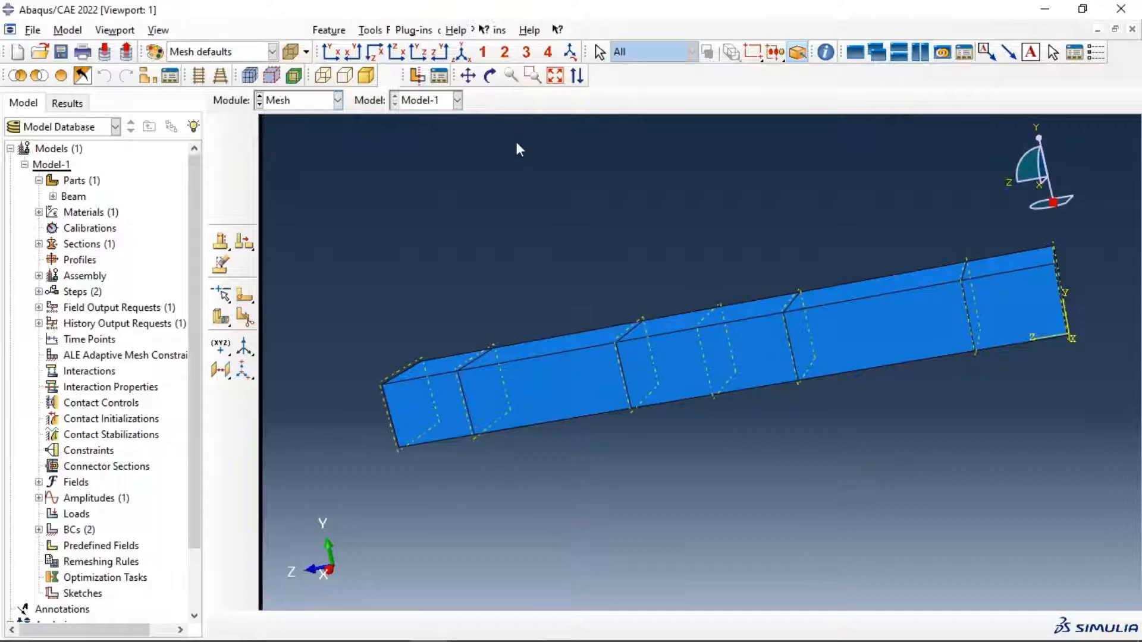
{"action": "left_click", "coordinate": [574, 100]}
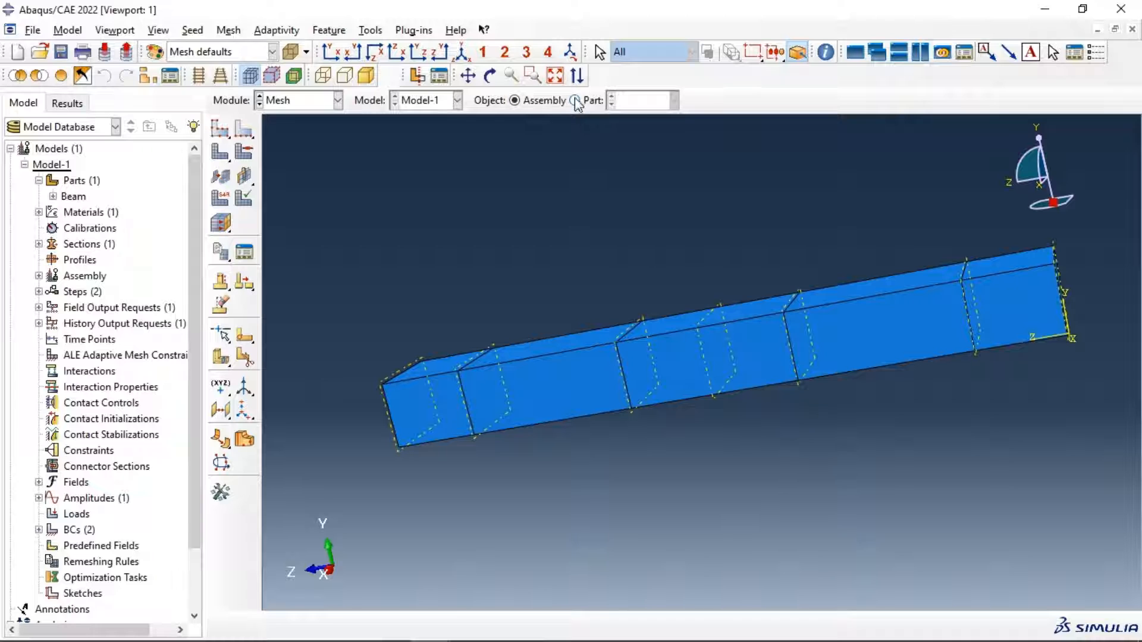
Seed the Beam part with an approximate global size of 10 and mesh it.
{"action": "left_click", "coordinate": [219, 131]}
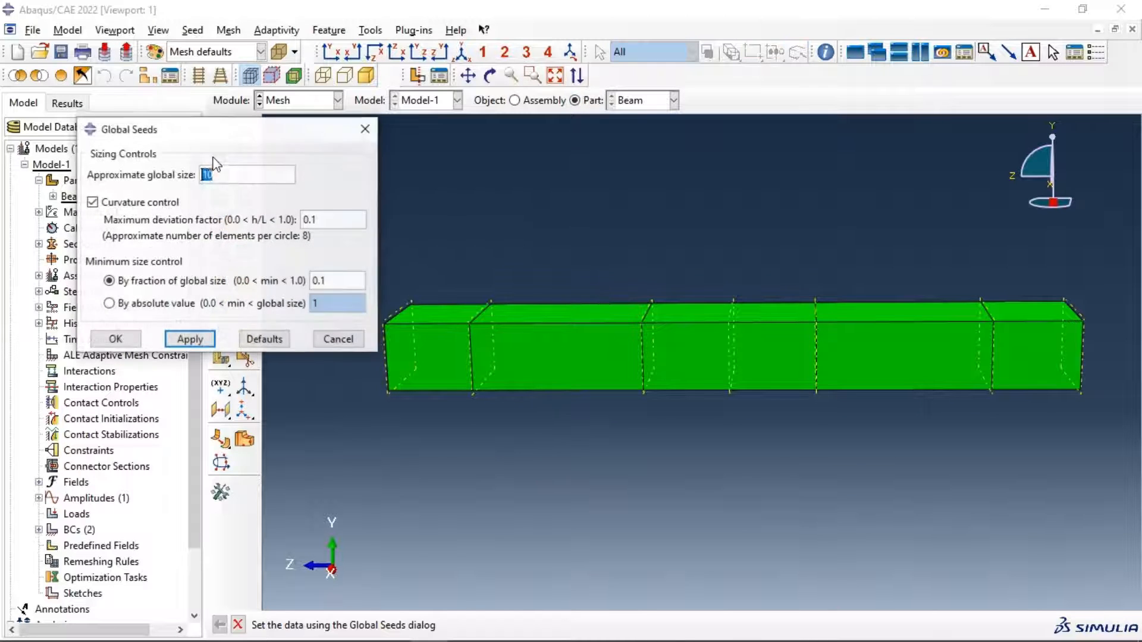
{"action": "left_click", "coordinate": [183, 340]}
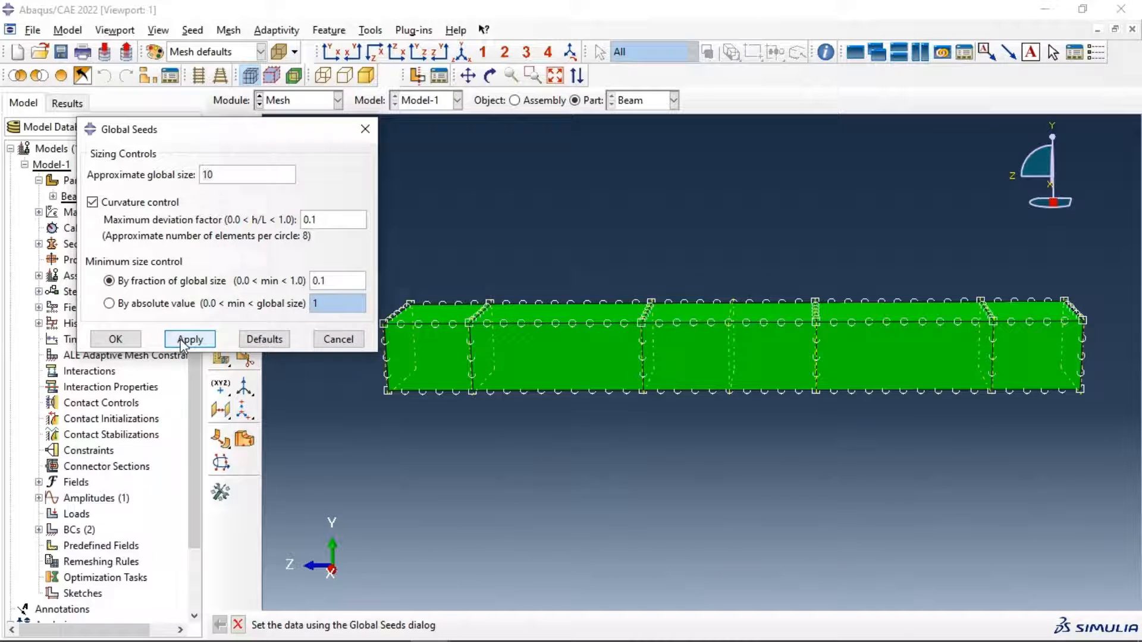
{"action": "left_click", "coordinate": [117, 339]}
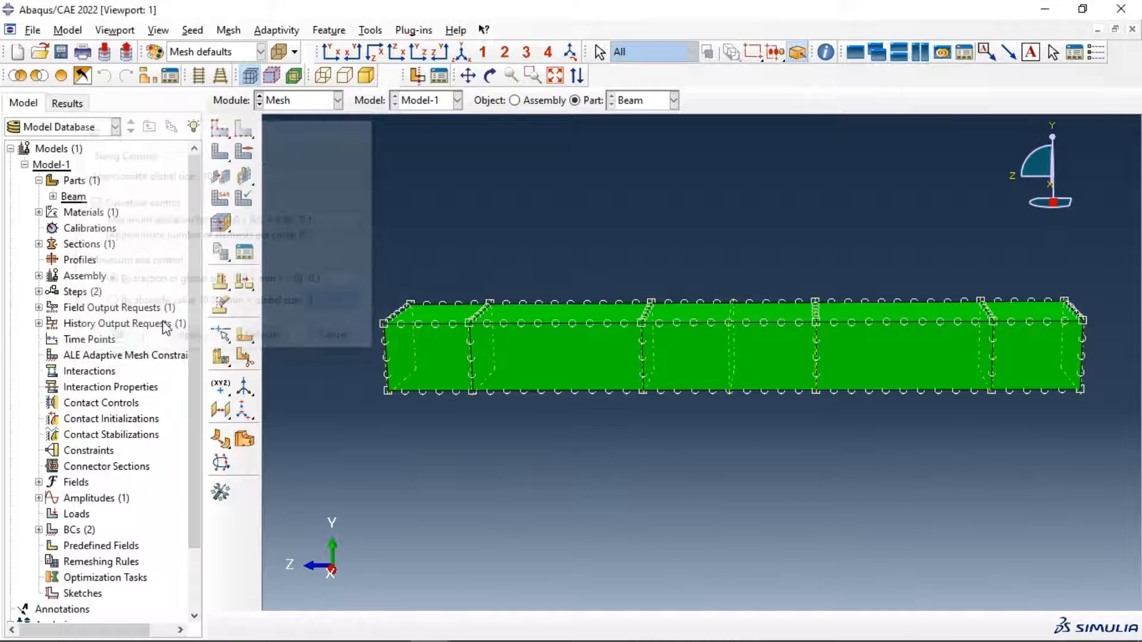
{"action": "left_click", "coordinate": [220, 153]}
{"action": "left_click", "coordinate": [359, 626]}
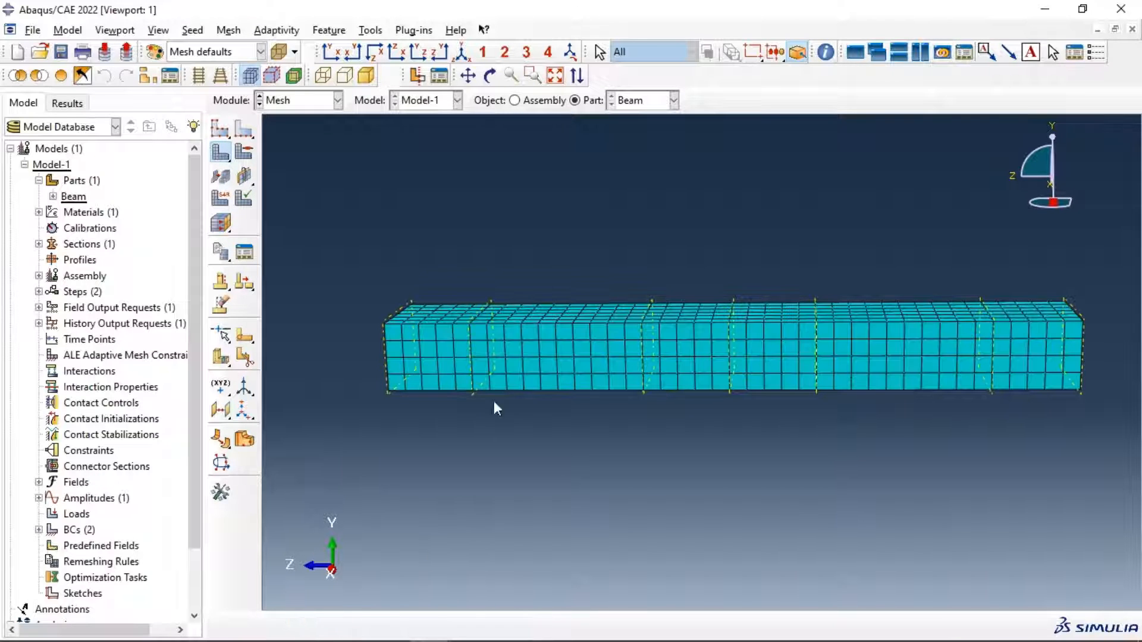
{"action": "scroll", "coordinate": [624, 255], "scroll_direction": "up", "scroll_amount": 1}
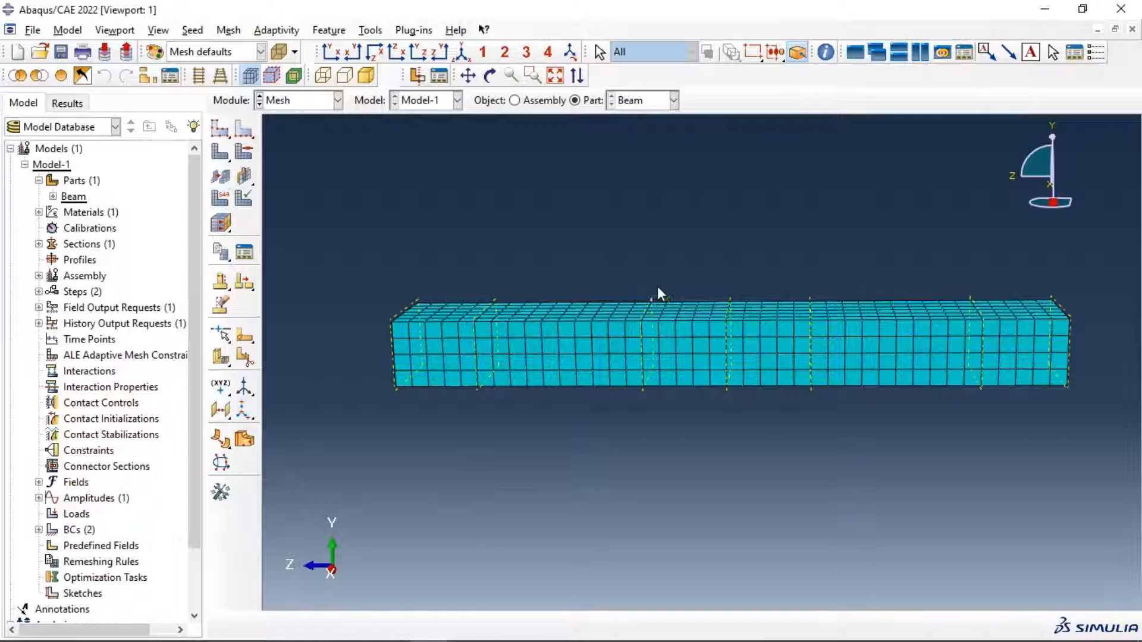
{"action": "left_click_drag", "start_coordinate": [683, 345], "coordinate": [653, 334], "text": "ctrl+alt"}
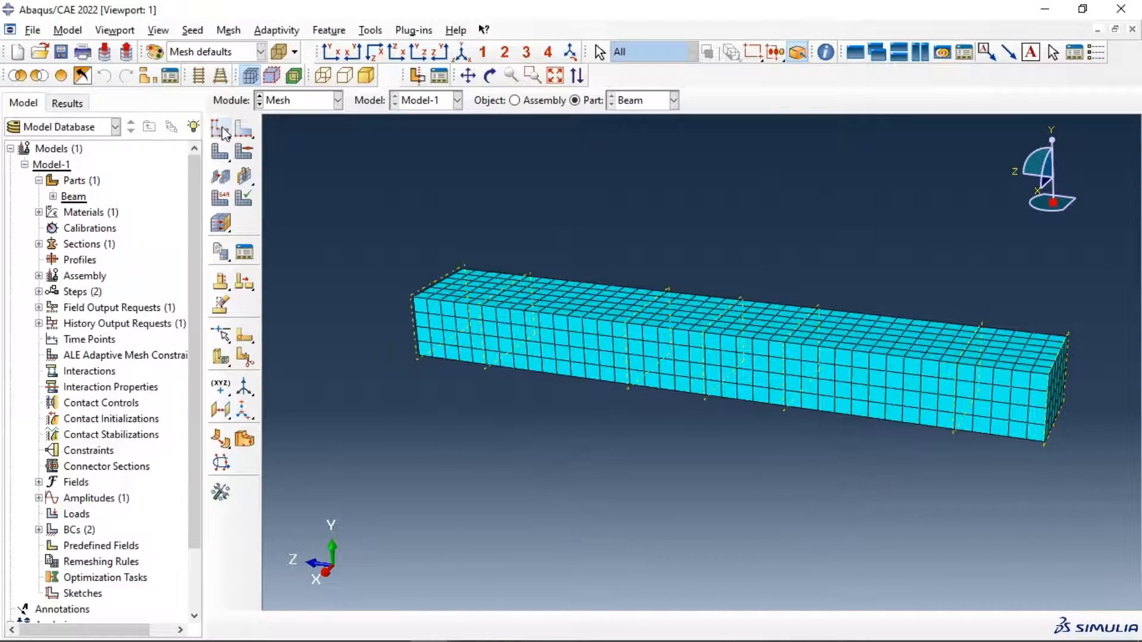
Reseed the Beam part with an approximate global size of 5, deleting the invalidated mesh, and mesh the part again.
{"action": "left_click", "coordinate": [222, 128]}
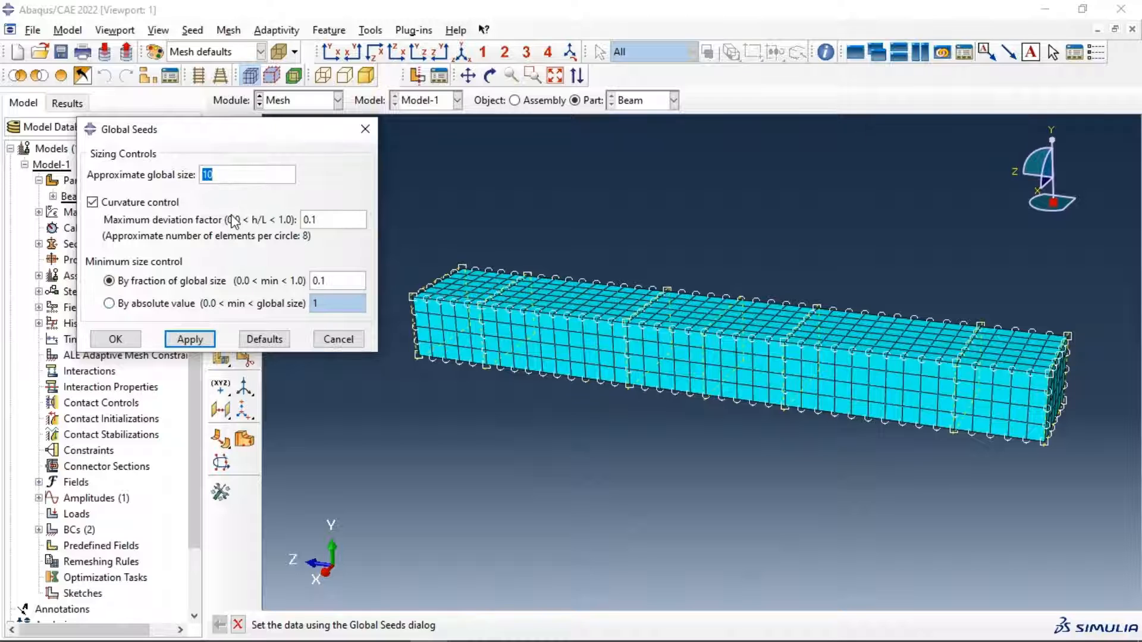
{"action": "type", "text": "5"}
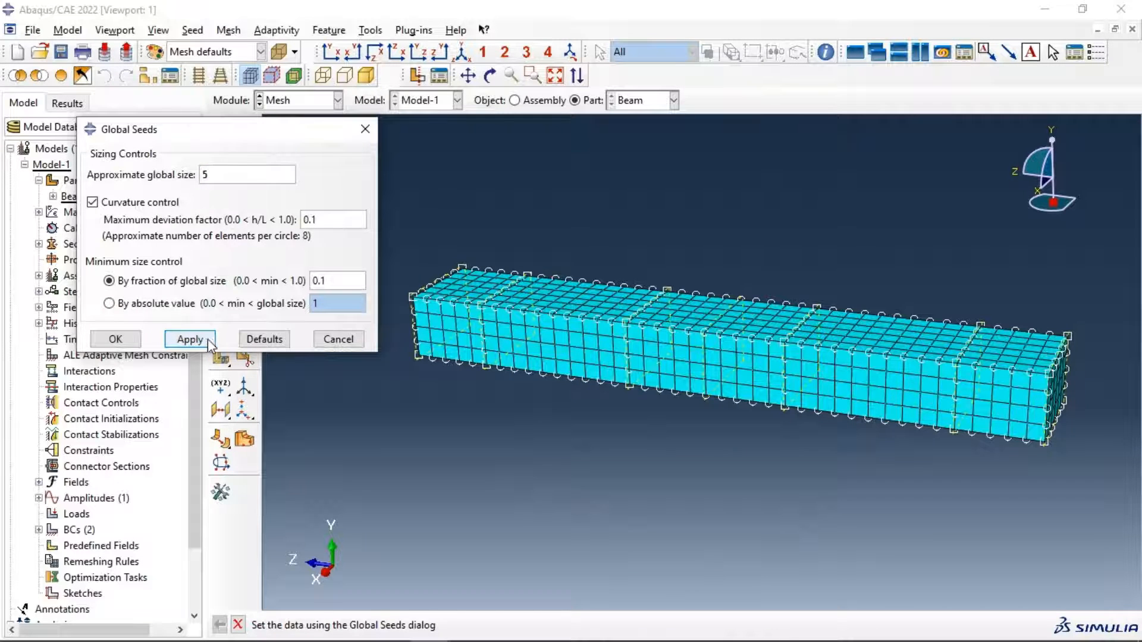
{"action": "left_click", "coordinate": [191, 339]}
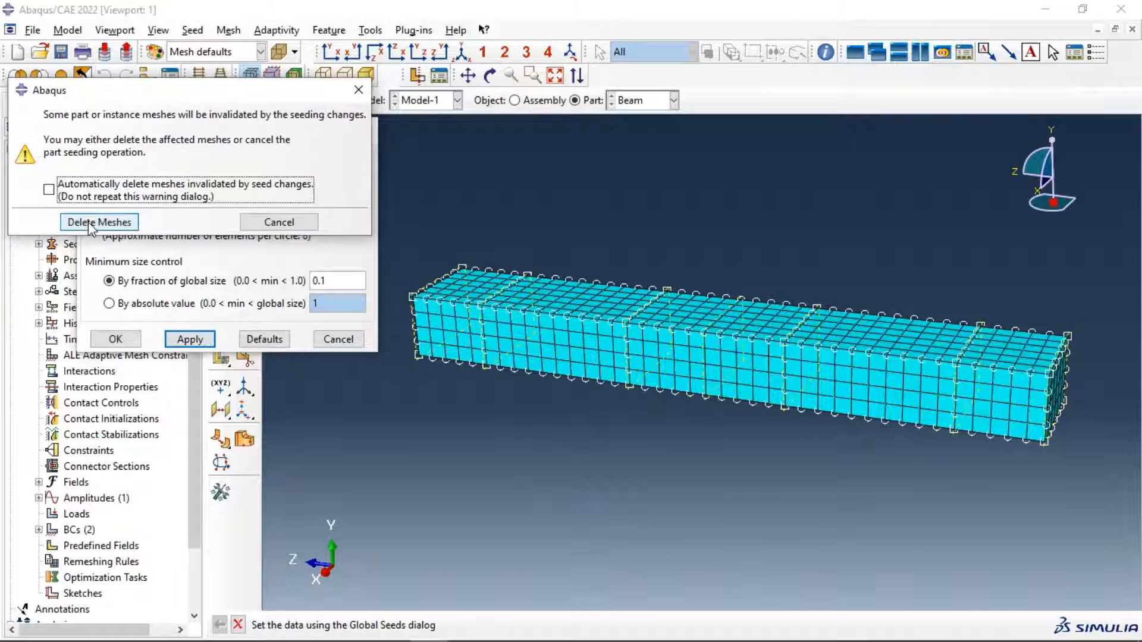
{"action": "left_click", "coordinate": [91, 223]}
{"action": "left_click", "coordinate": [117, 340]}
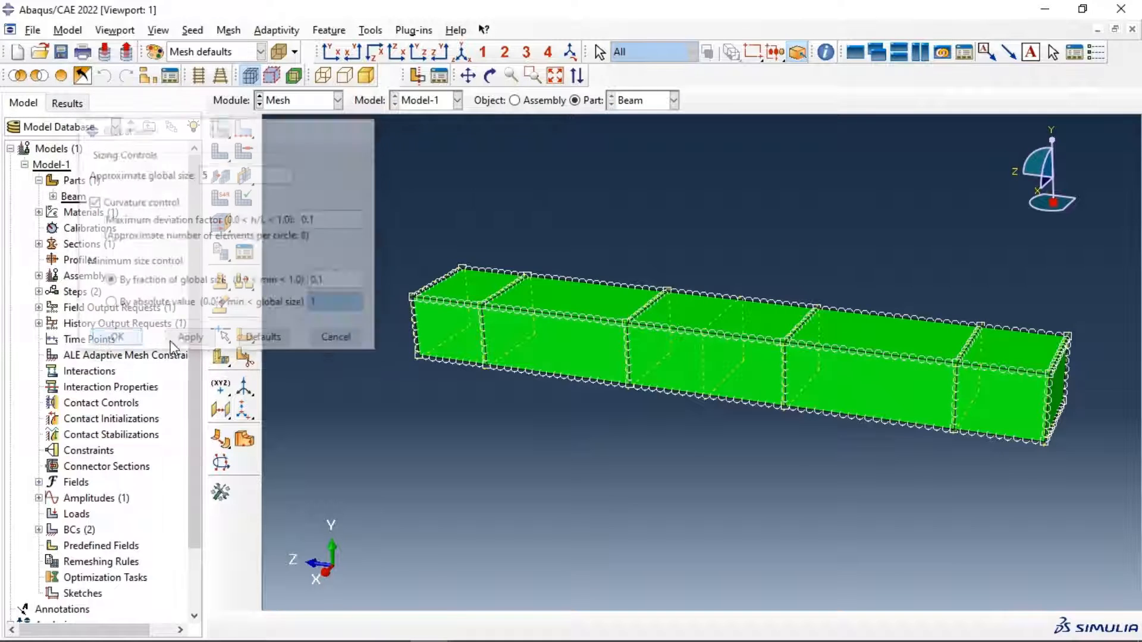
{"action": "left_click", "coordinate": [220, 152]}
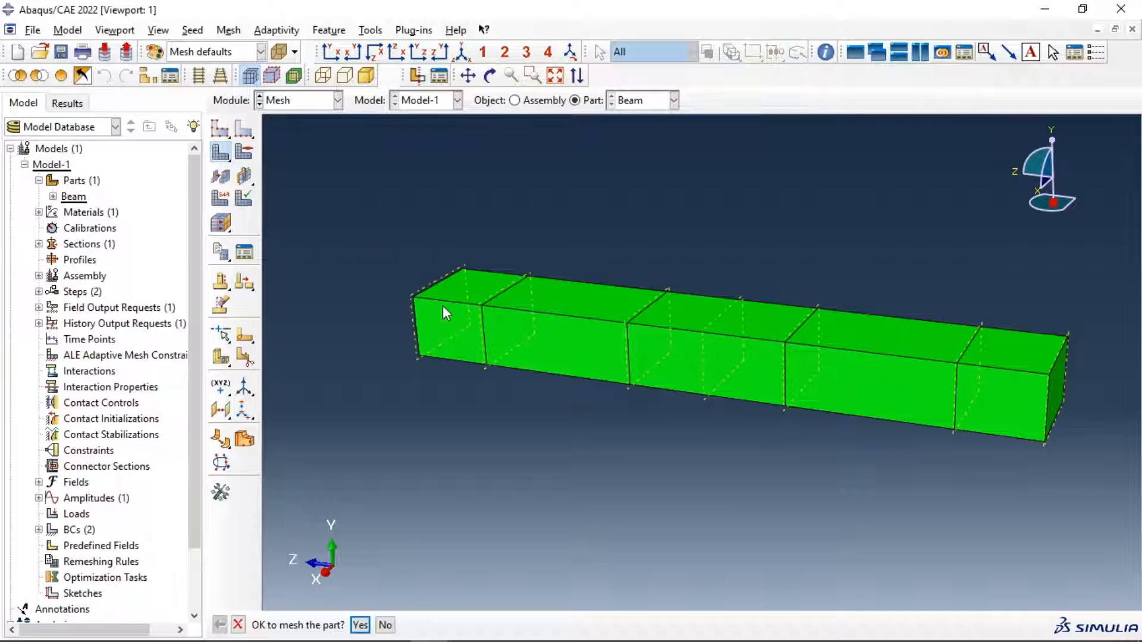
{"action": "left_click", "coordinate": [358, 624]}
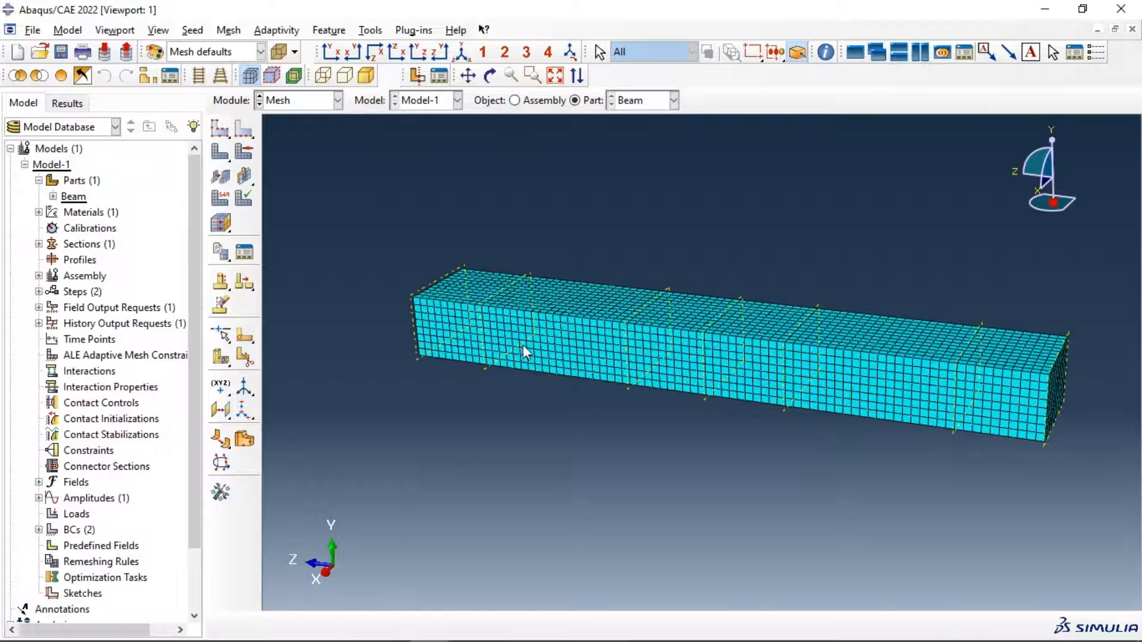
Assign the Explicit library's linear 3D Stress elements with reduced integration to all beam cells, with element deletion set to Yes.
{"action": "left_click", "coordinate": [220, 198]}
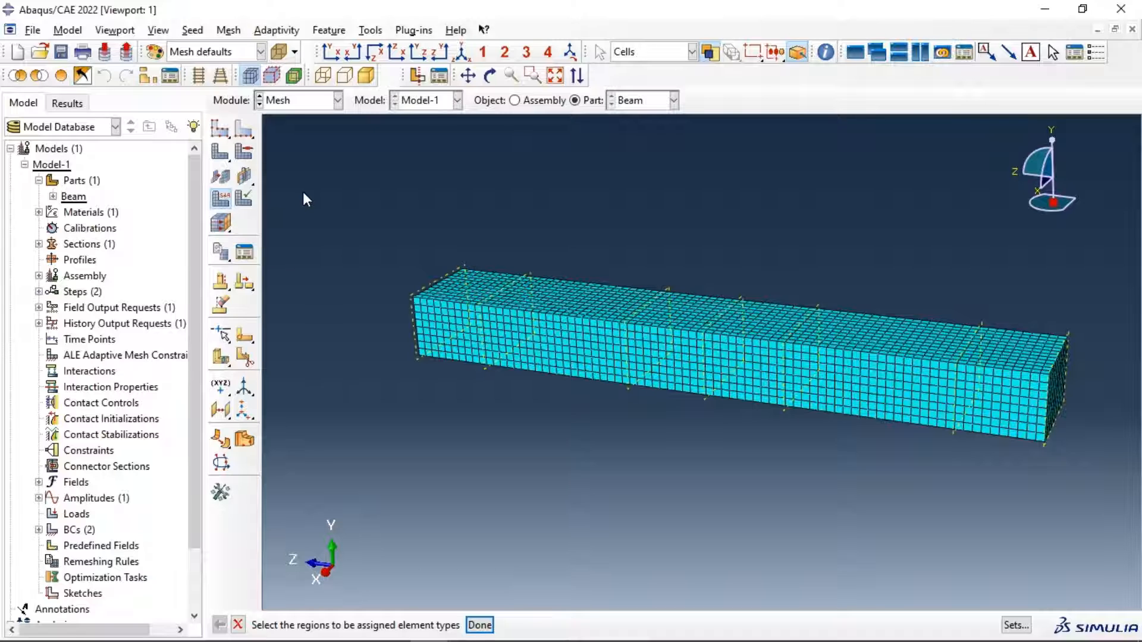
{"action": "left_click_drag", "start_coordinate": [309, 197], "coordinate": [1106, 511]}
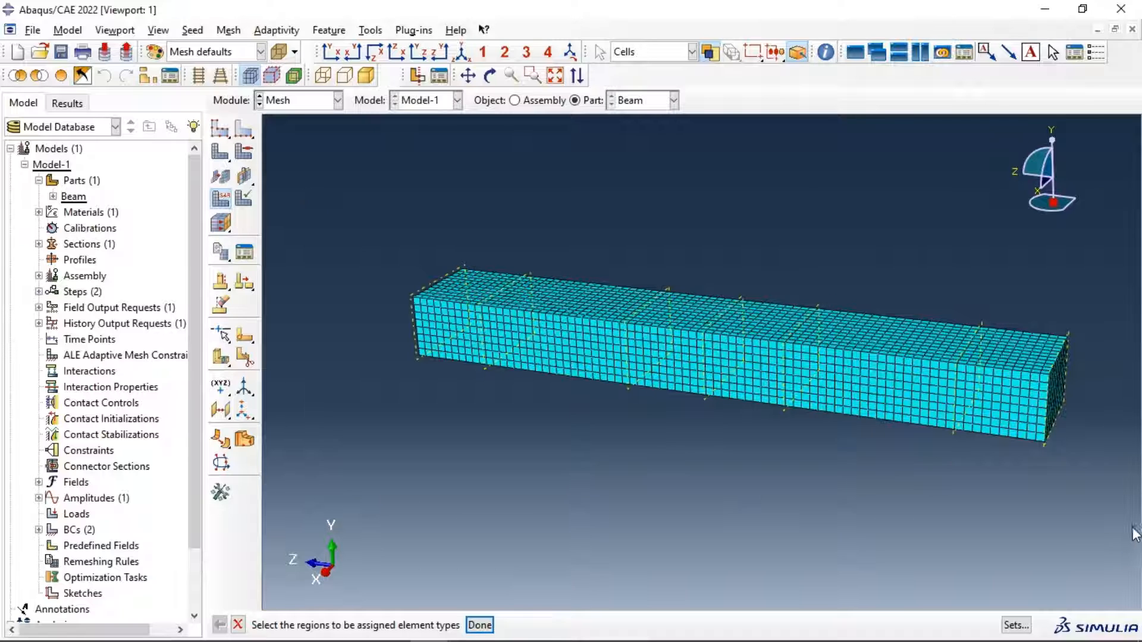
{"action": "left_click", "coordinate": [494, 630]}
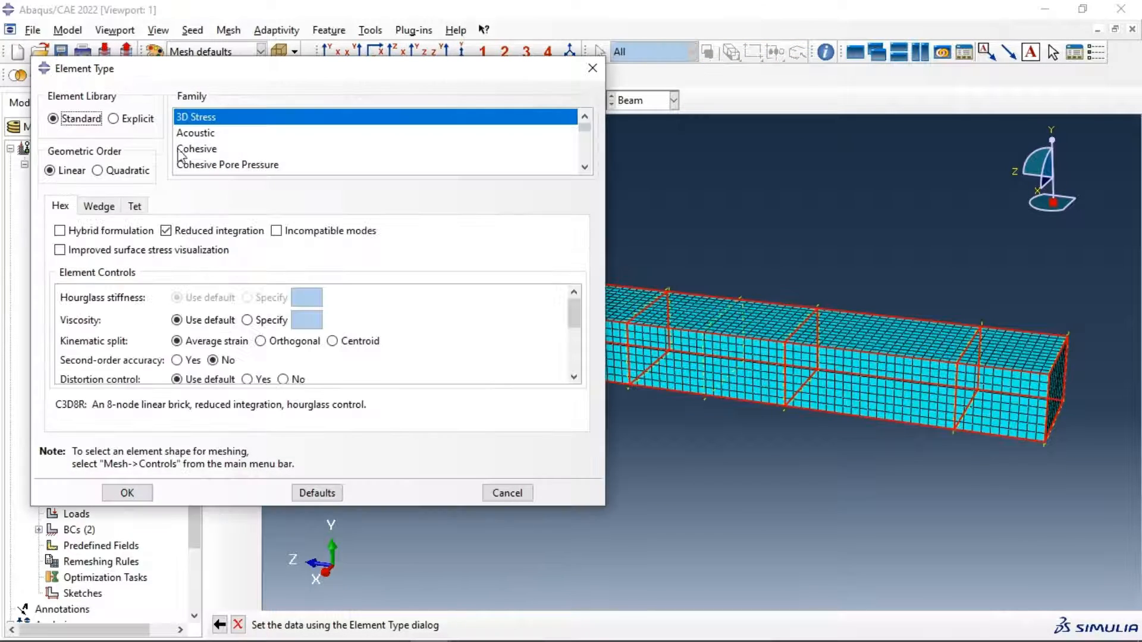
{"action": "left_click", "coordinate": [113, 119]}
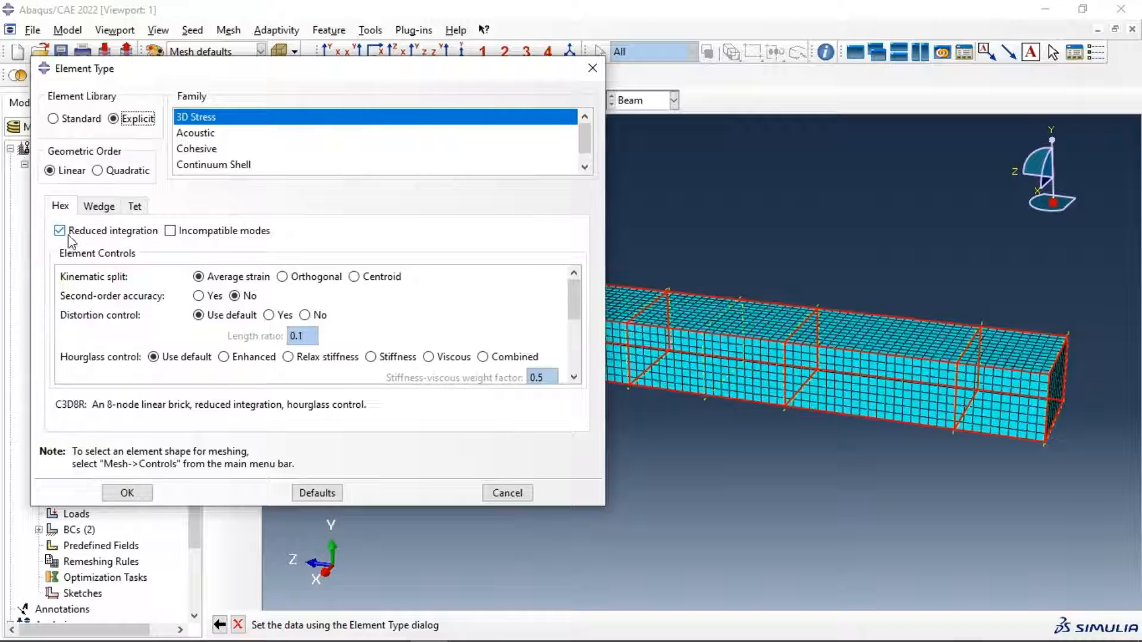
{"action": "scroll", "coordinate": [369, 329], "scroll_direction": "down", "scroll_amount": 3}
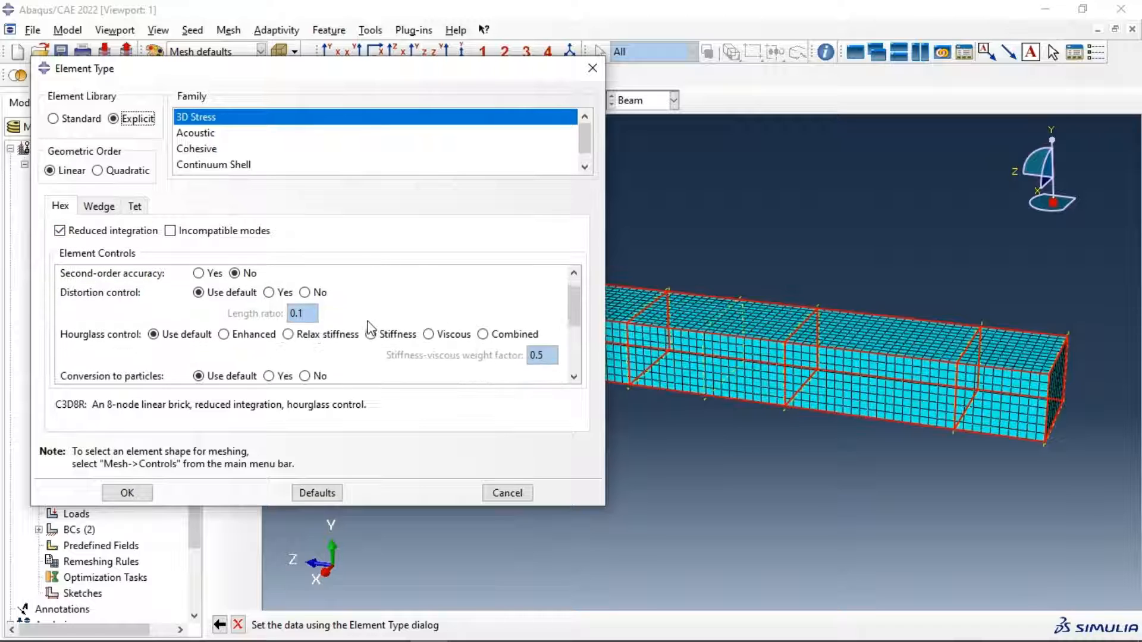
{"action": "scroll", "coordinate": [313, 357], "scroll_direction": "down", "scroll_amount": 1}
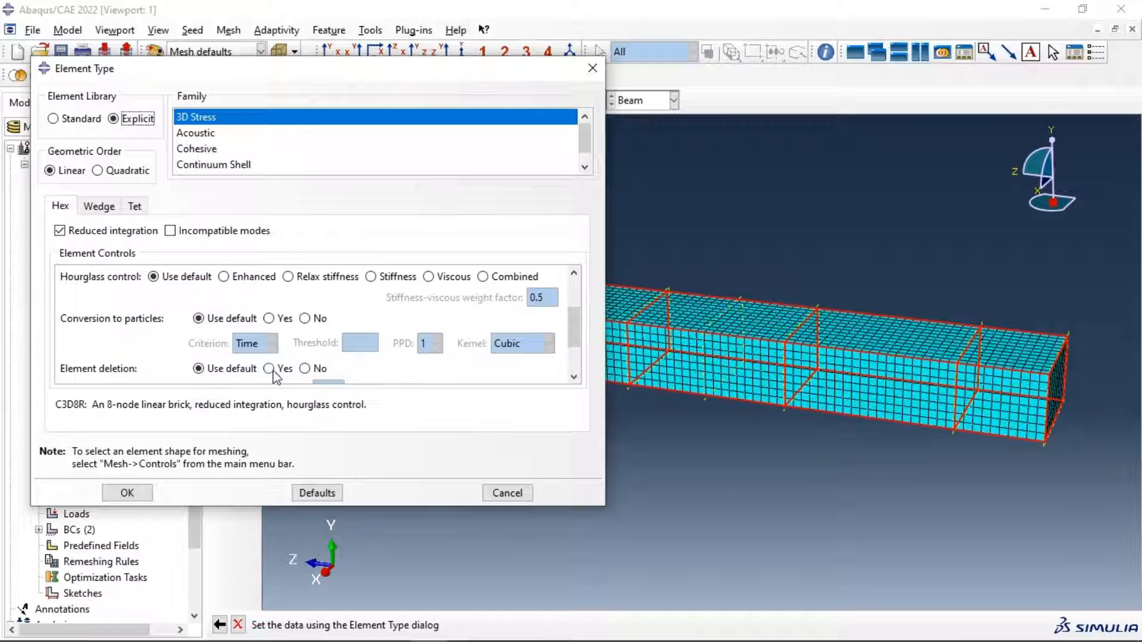
{"action": "left_click", "coordinate": [268, 368]}
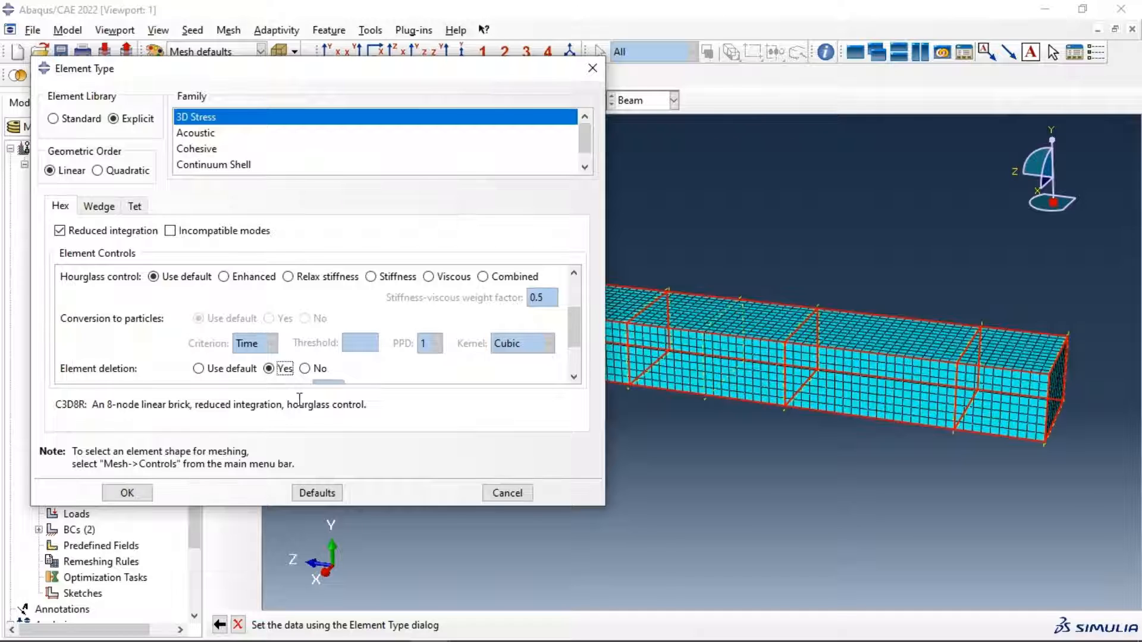
{"action": "left_click", "coordinate": [130, 492]}
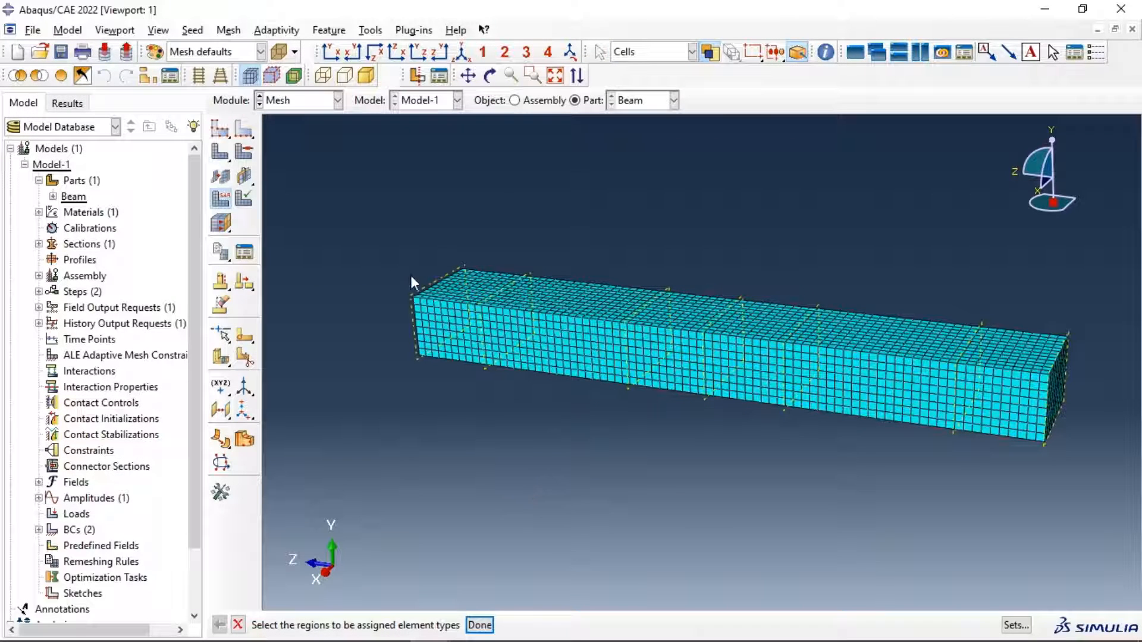
In the Step module, edit field output request F-Output-1 to add the failure variables DAMAGEC (compressive damage) and DAMAGET (tensile damage).
{"action": "left_click", "coordinate": [296, 100]}
{"action": "left_click", "coordinate": [301, 166]}
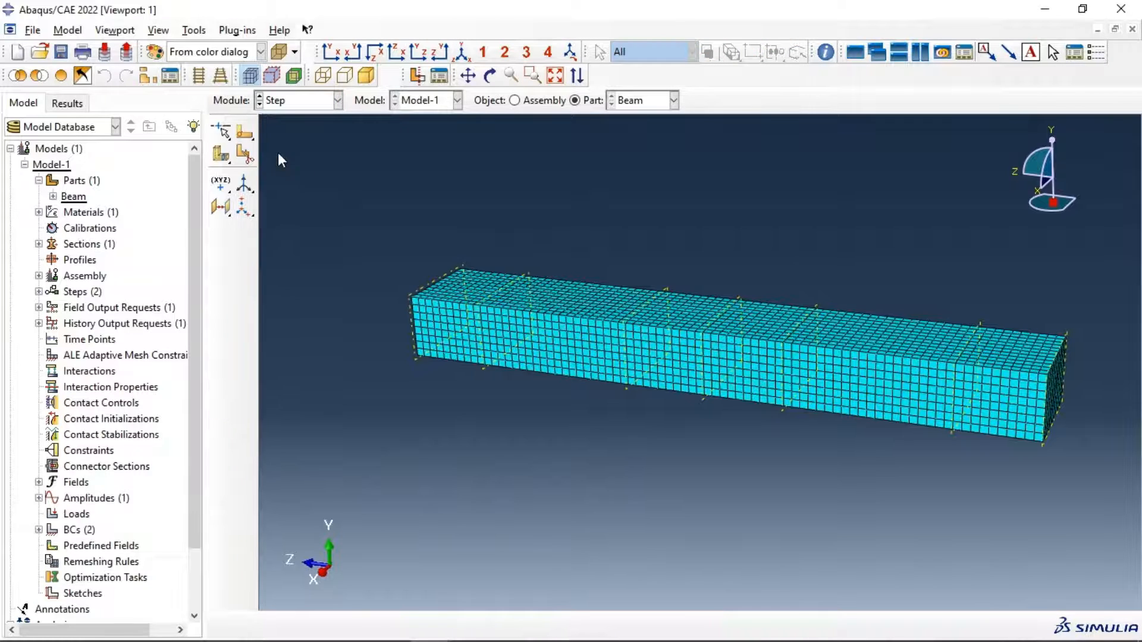
{"action": "left_click", "coordinate": [244, 157]}
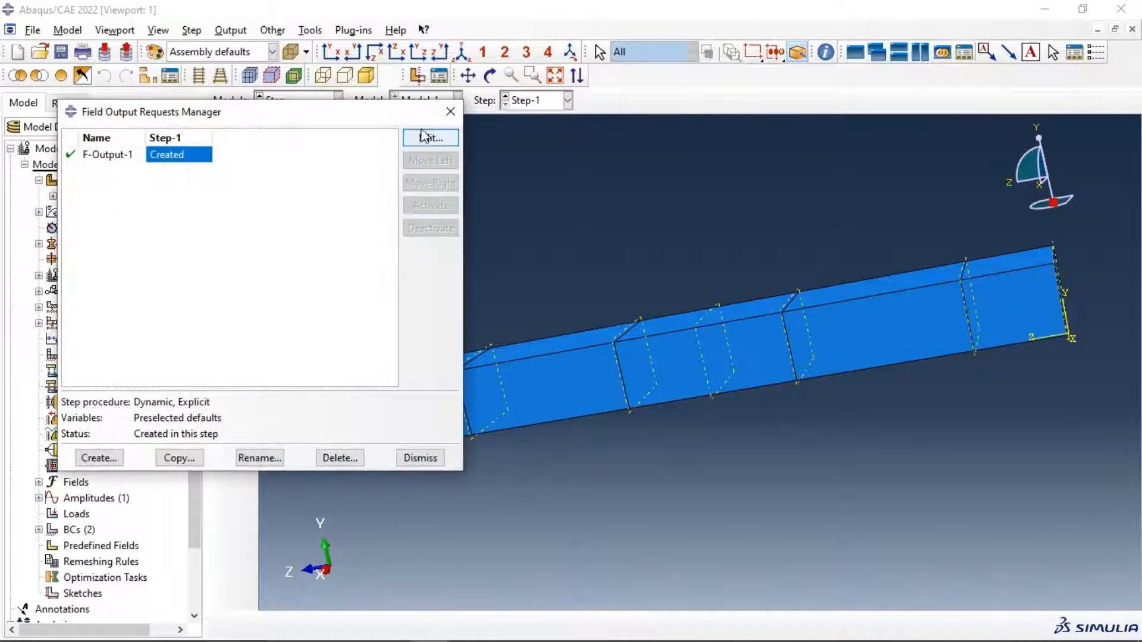
{"action": "left_click", "coordinate": [427, 139]}
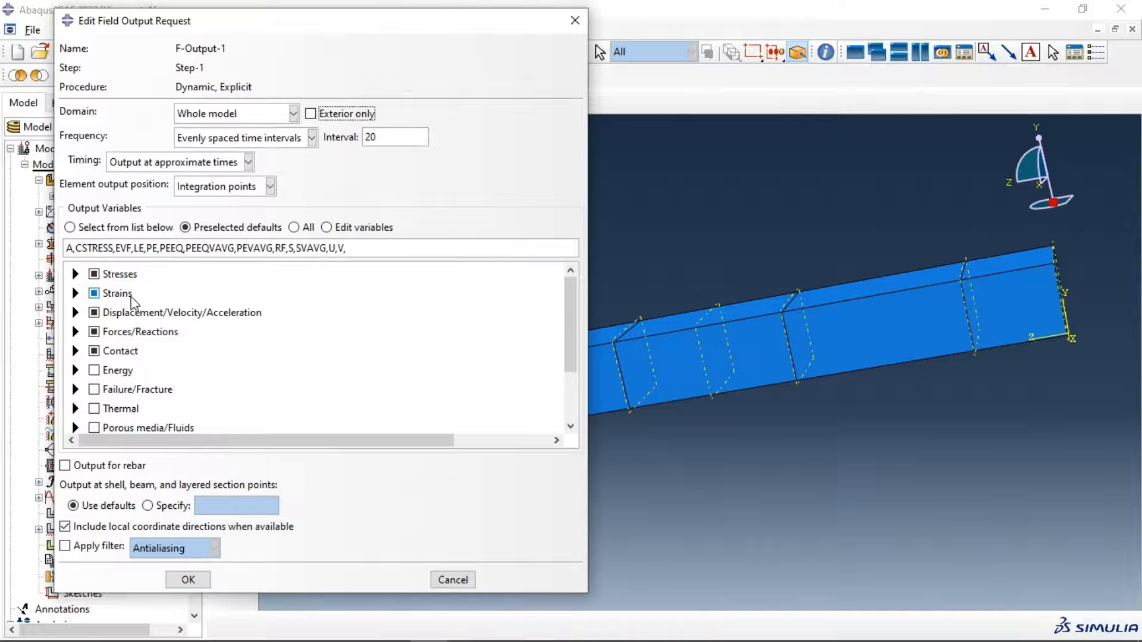
{"action": "scroll", "coordinate": [134, 305], "scroll_direction": "down", "scroll_amount": 1}
{"action": "scroll", "coordinate": [134, 305], "scroll_direction": "down", "scroll_amount": 1}
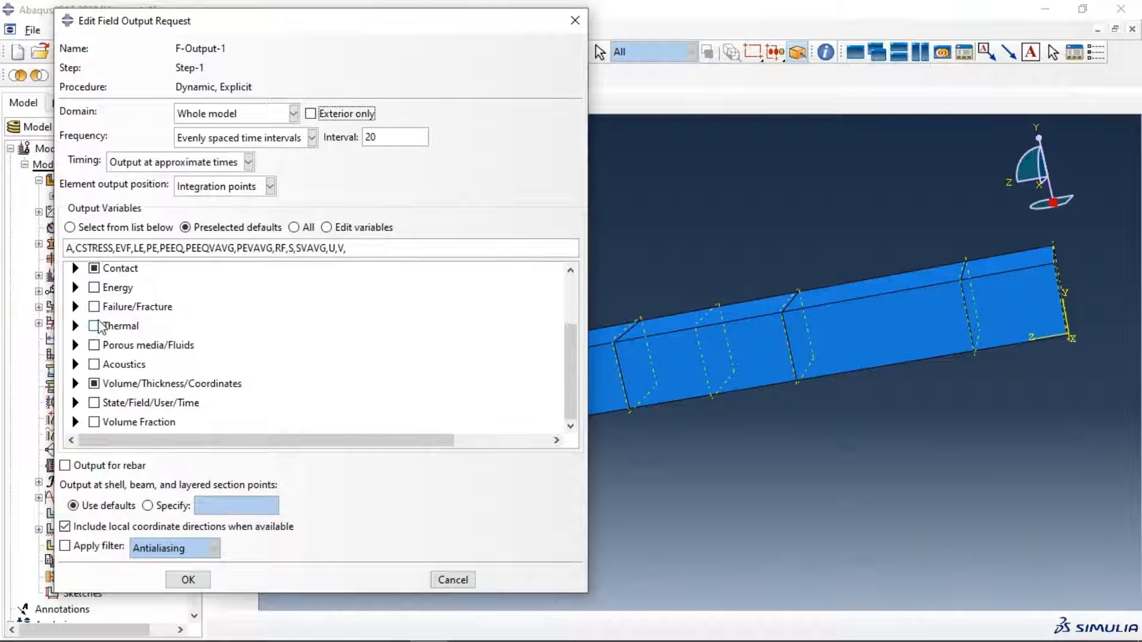
{"action": "left_click", "coordinate": [76, 307]}
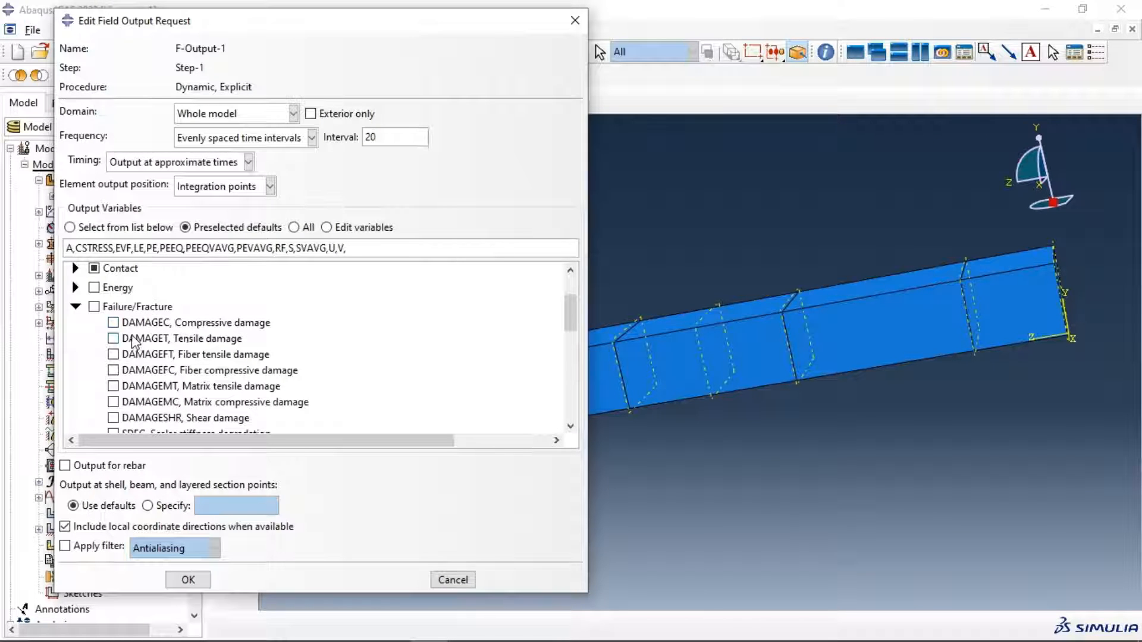
{"action": "left_click", "coordinate": [113, 338]}
{"action": "left_click", "coordinate": [113, 322]}
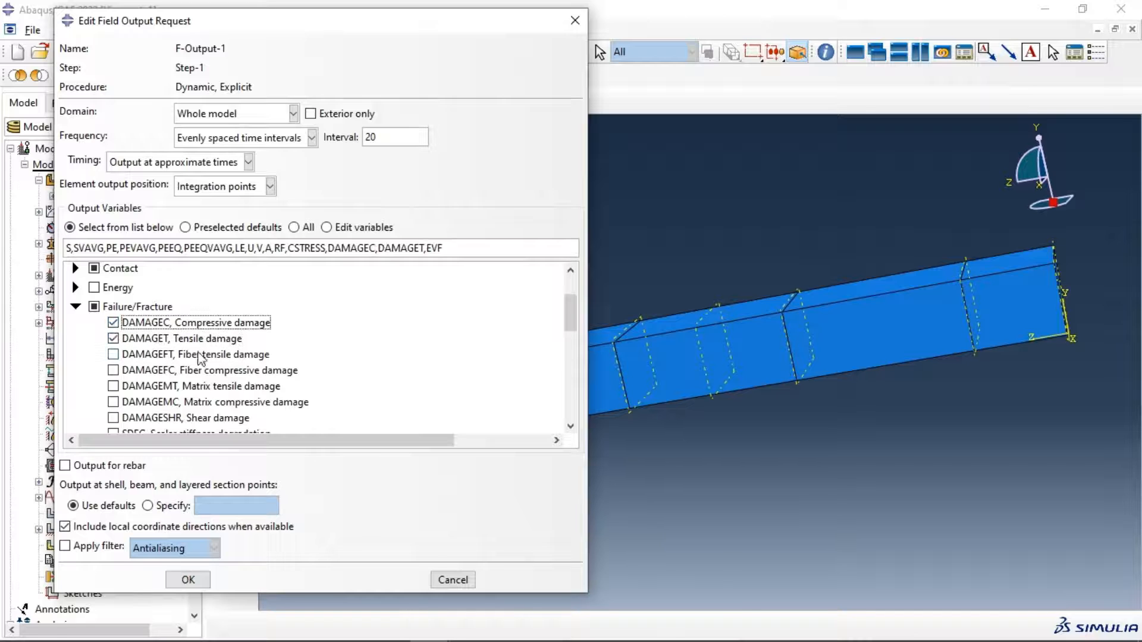
Add the STATUS variable from the State/Field/User/Time group to F-Output-1 and save the request.
{"action": "scroll", "coordinate": [159, 341], "scroll_direction": "down", "scroll_amount": 2}
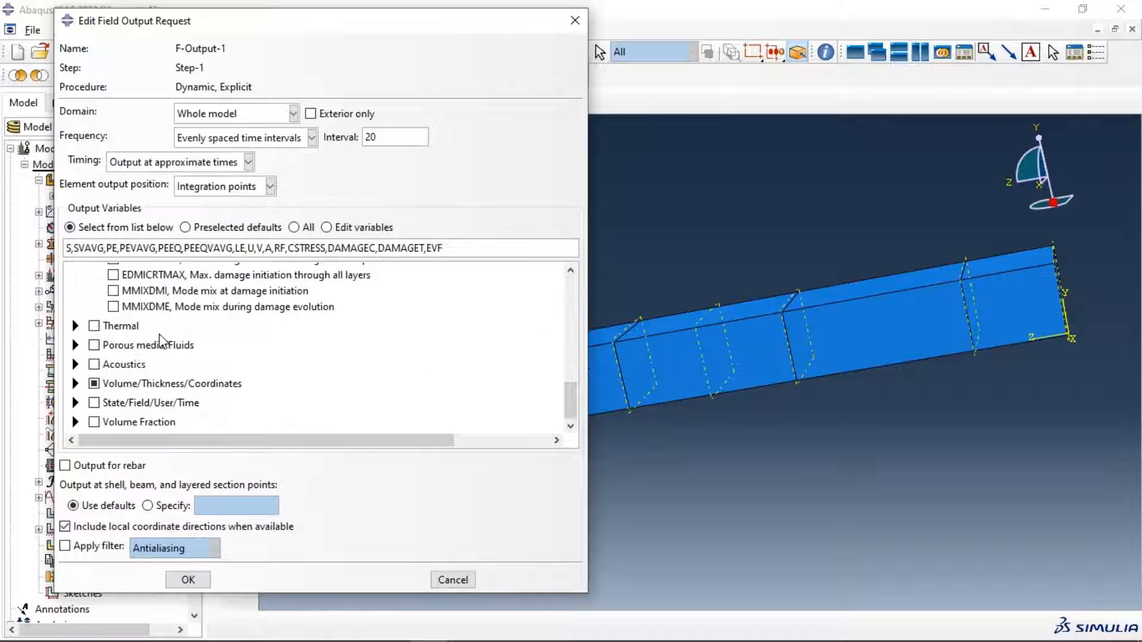
{"action": "left_click", "coordinate": [79, 402]}
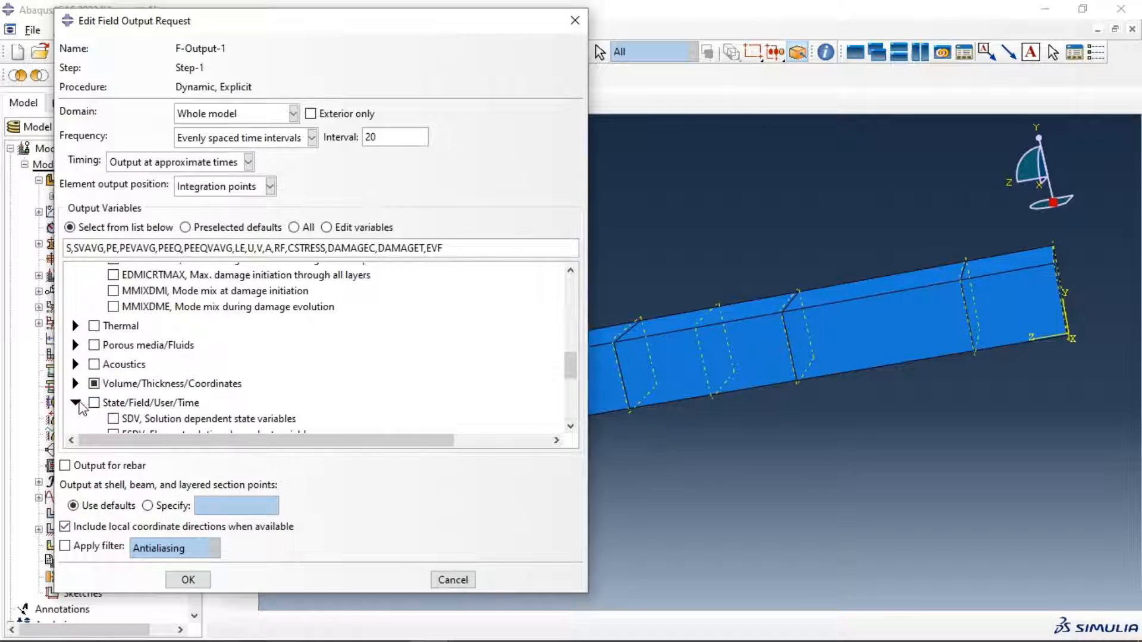
{"action": "scroll", "coordinate": [83, 404], "scroll_direction": "down", "scroll_amount": 4}
{"action": "left_click", "coordinate": [113, 395]}
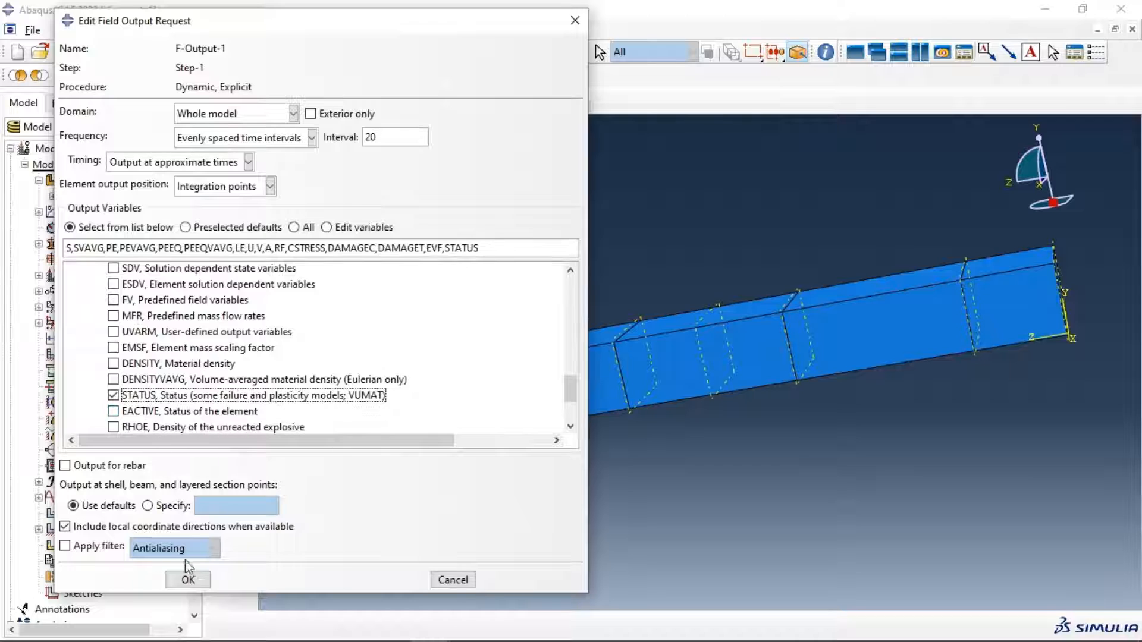
{"action": "left_click", "coordinate": [188, 580]}
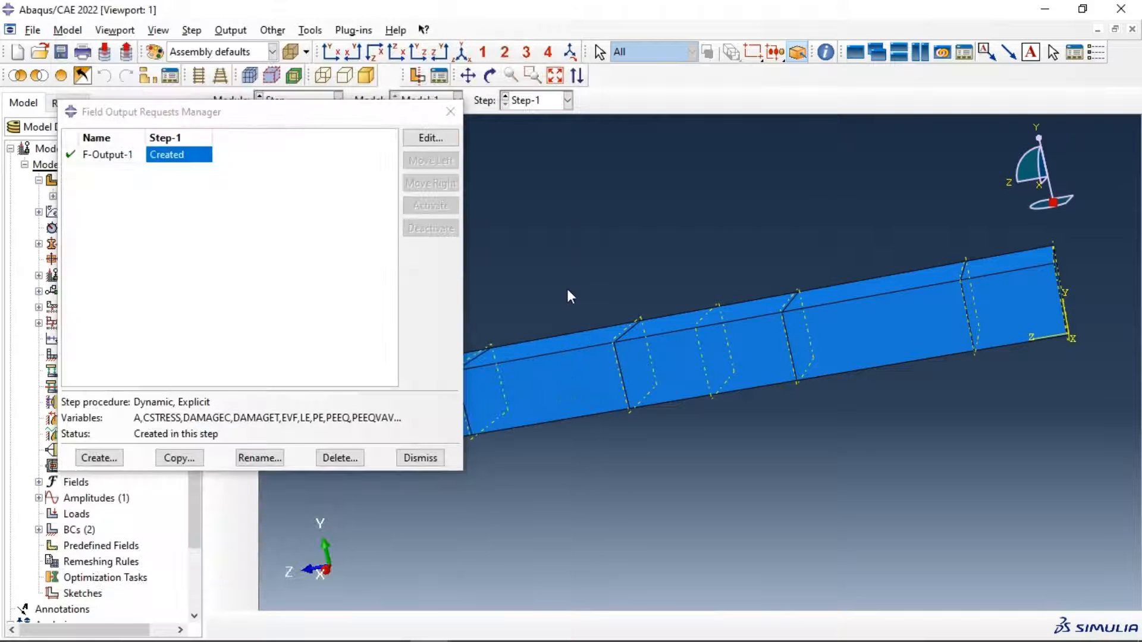
{"action": "left_click", "coordinate": [420, 458]}
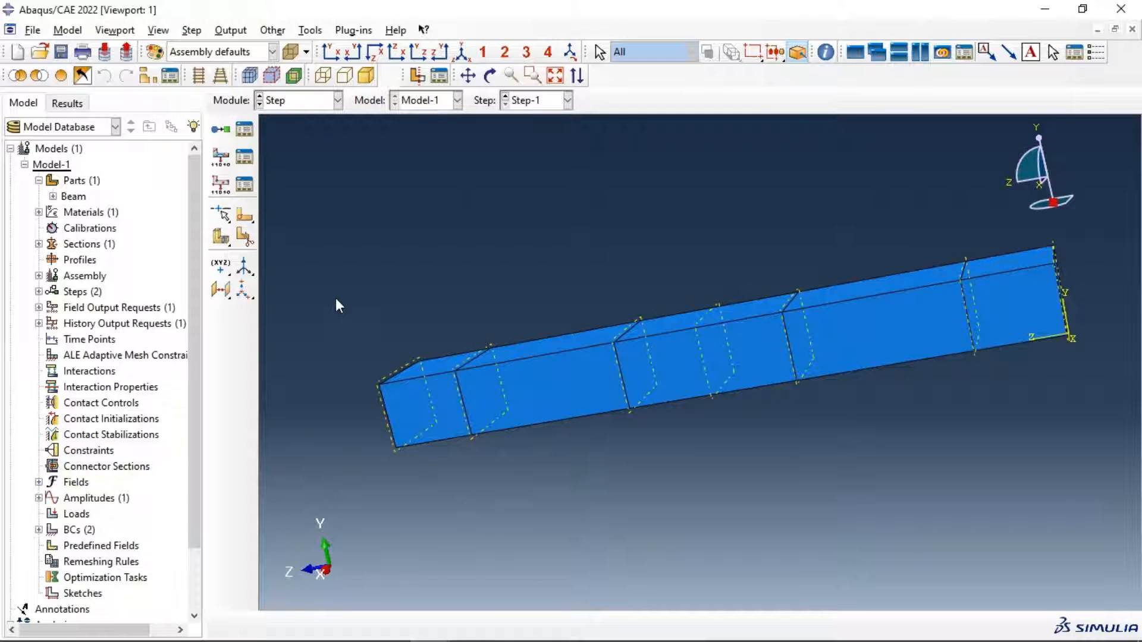
In Model-1's keywords, add a block reading "*Concrete Failure,TYPE=Strain" directly after the Concrete Tension Stiffening data.
{"action": "left_click", "coordinate": [68, 30]}
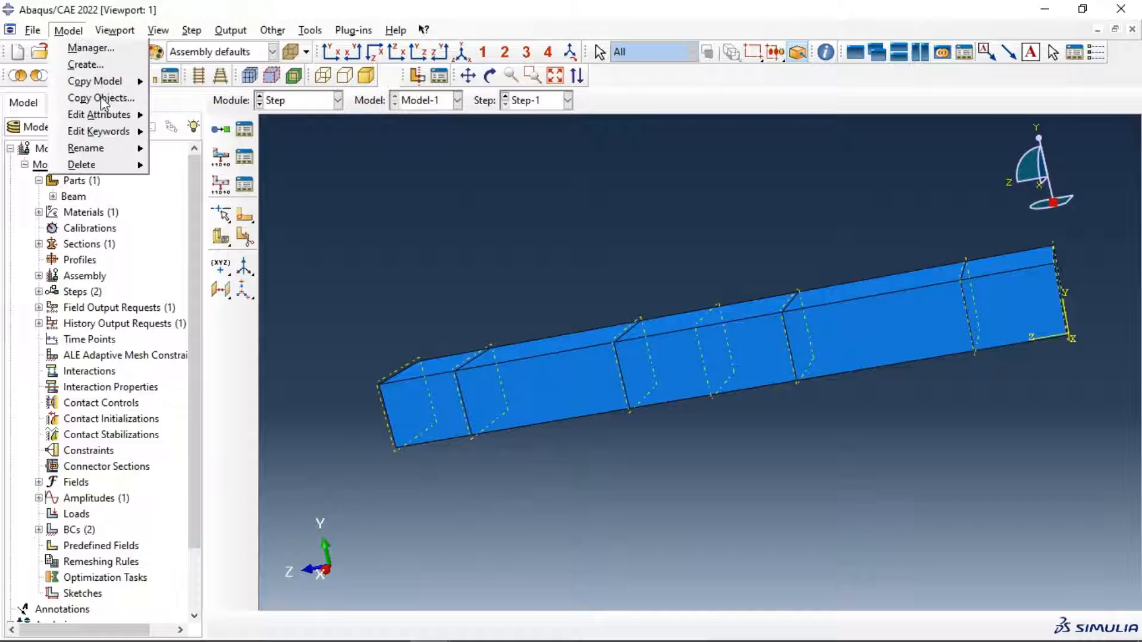
{"action": "left_click", "coordinate": [196, 136]}
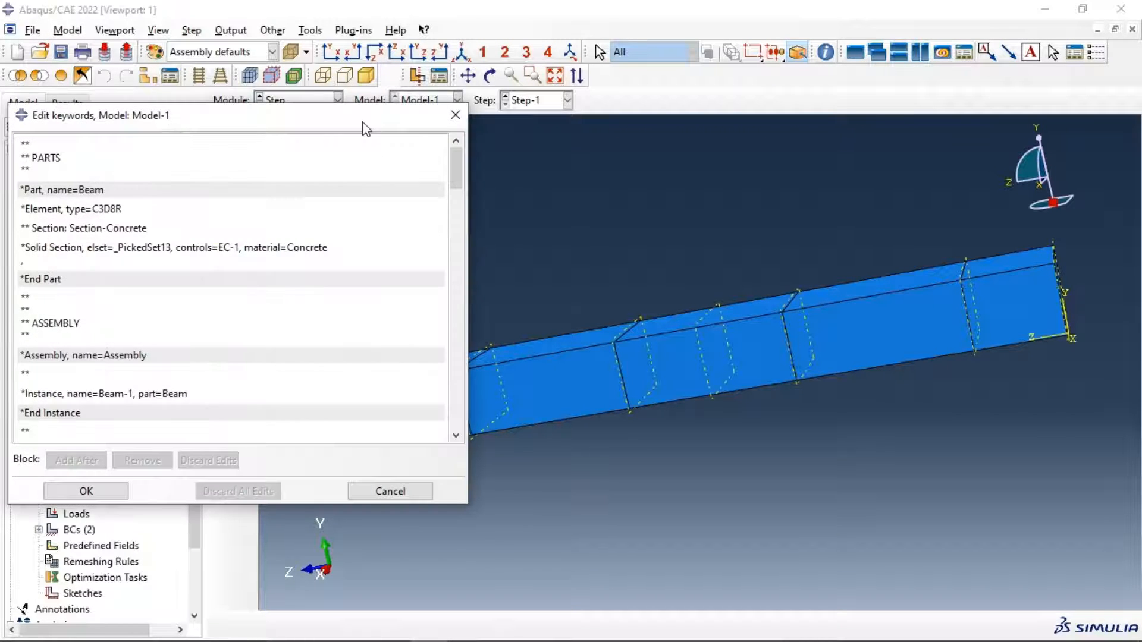
{"action": "left_click_drag", "start_coordinate": [367, 126], "coordinate": [410, 48]}
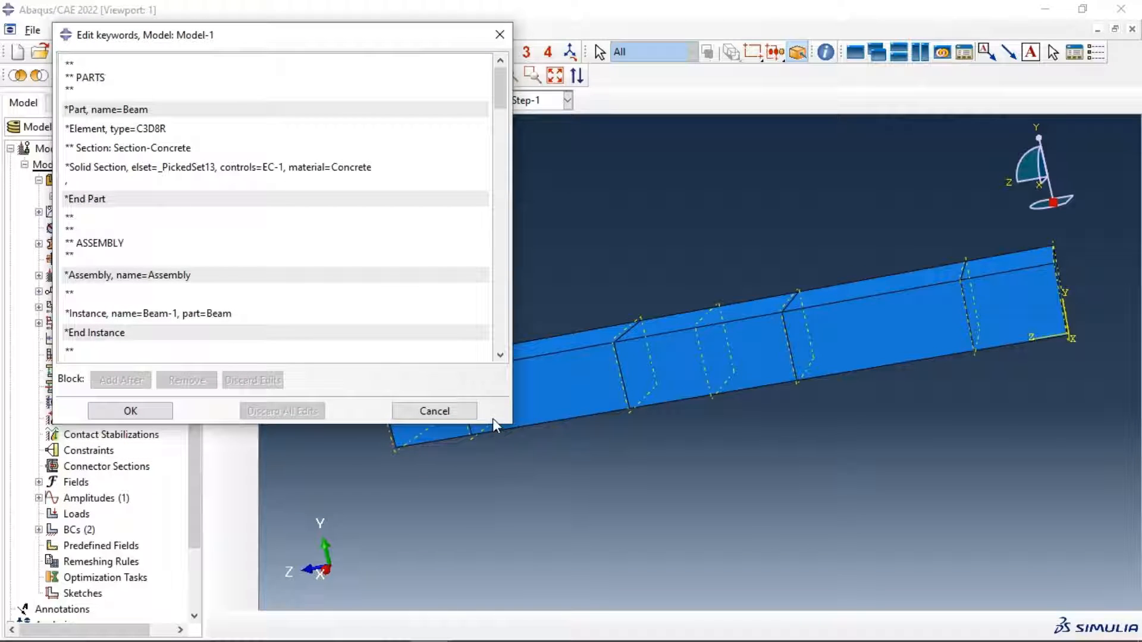
{"action": "left_click_drag", "start_coordinate": [492, 421], "coordinate": [484, 519]}
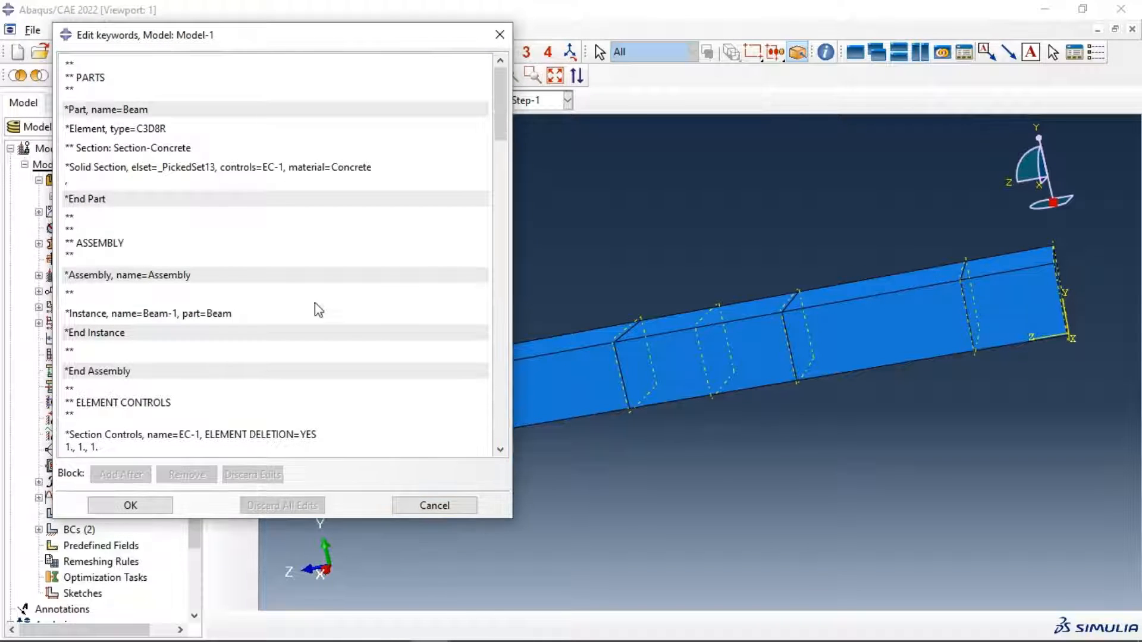
{"action": "scroll", "coordinate": [247, 202], "scroll_direction": "down", "scroll_amount": 15}
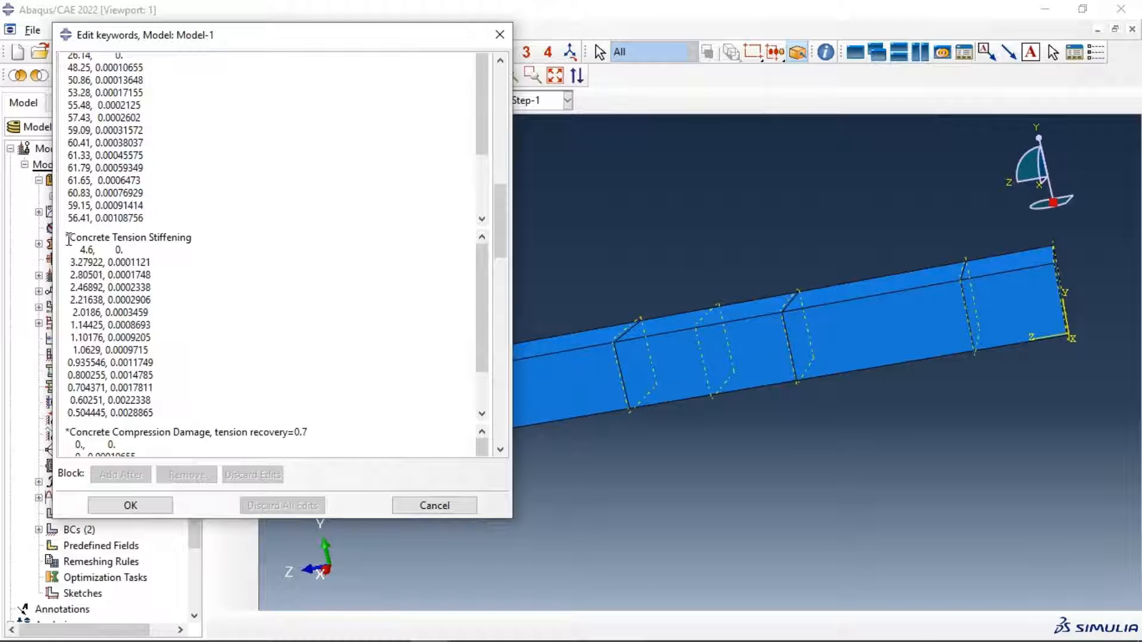
{"action": "left_click_drag", "start_coordinate": [66, 238], "coordinate": [193, 238]}
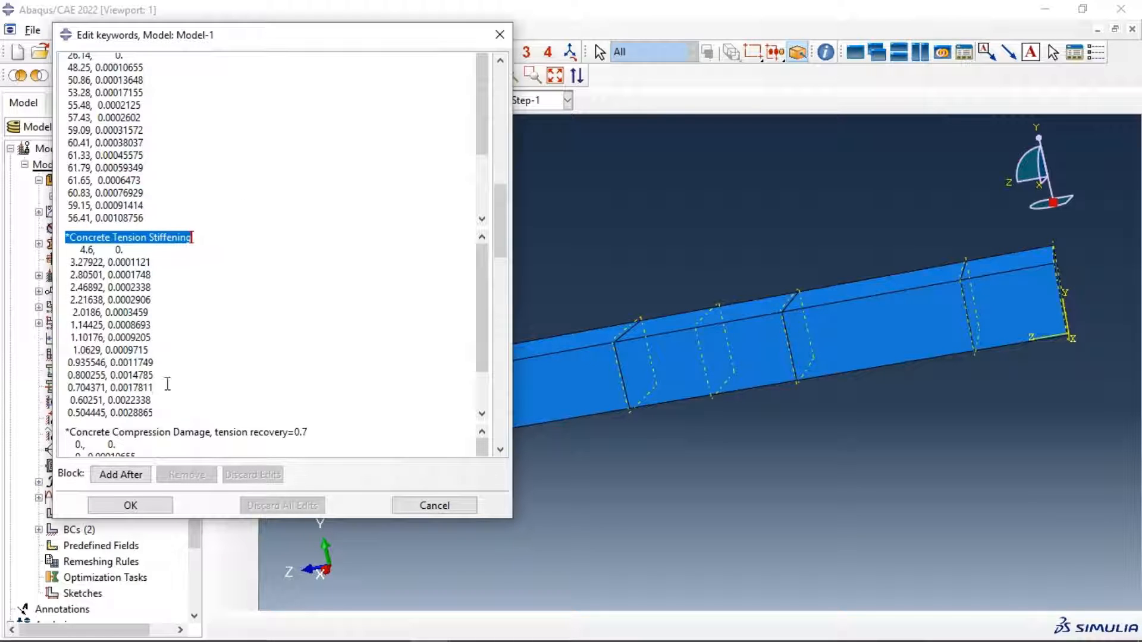
{"action": "left_click", "coordinate": [153, 412]}
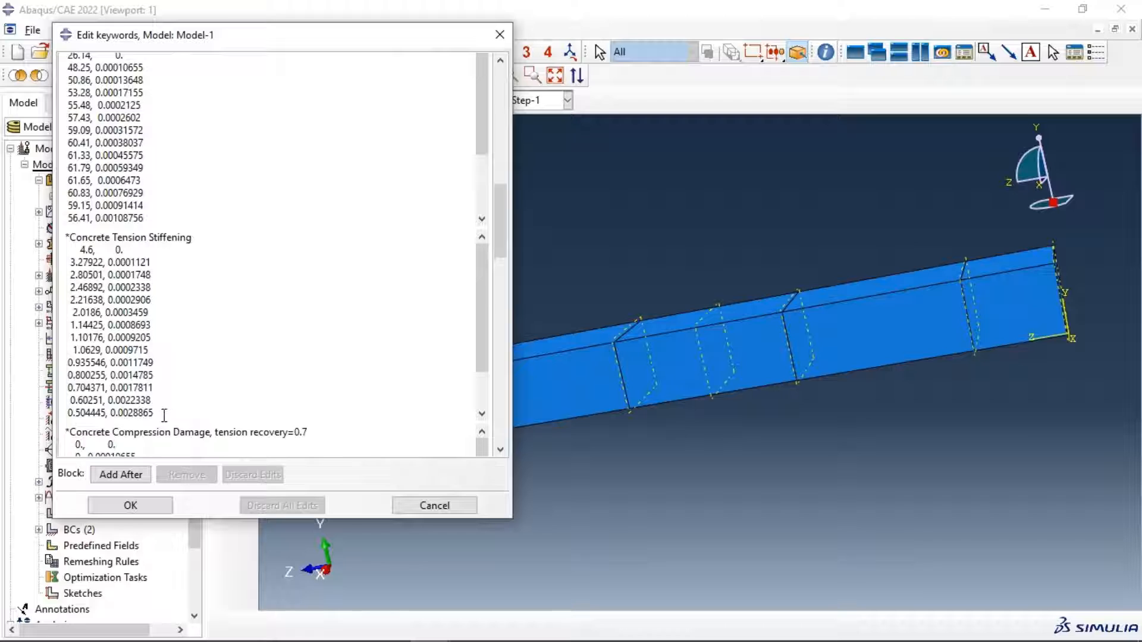
{"action": "left_click", "coordinate": [121, 474]}
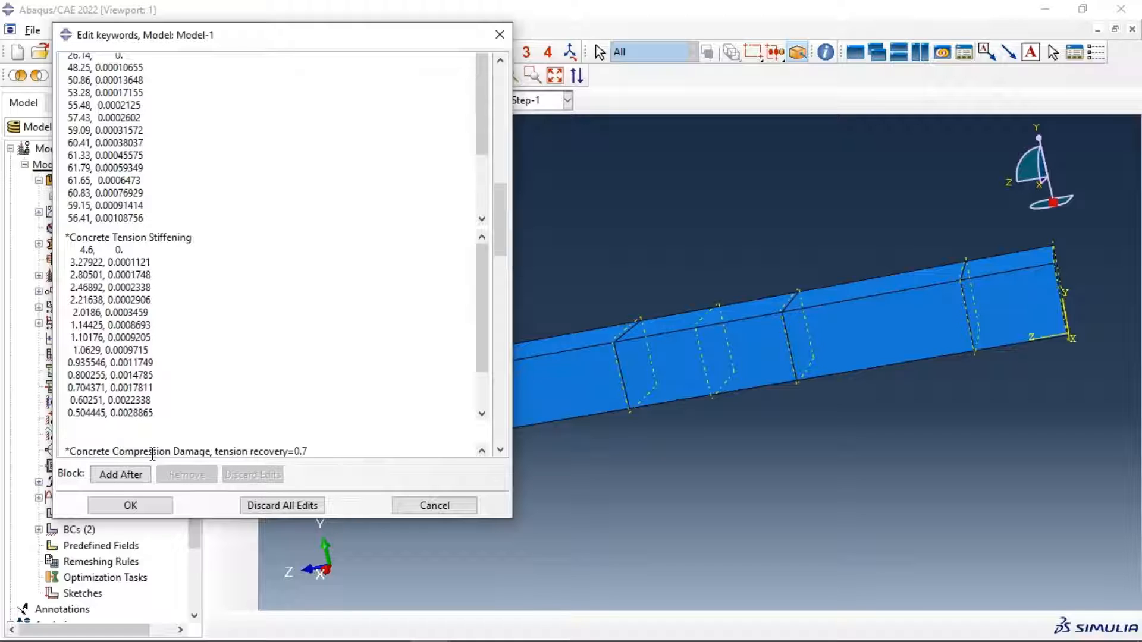
{"action": "type", "text": "*"}
{"action": "type", "text": "Concrete Failure"}
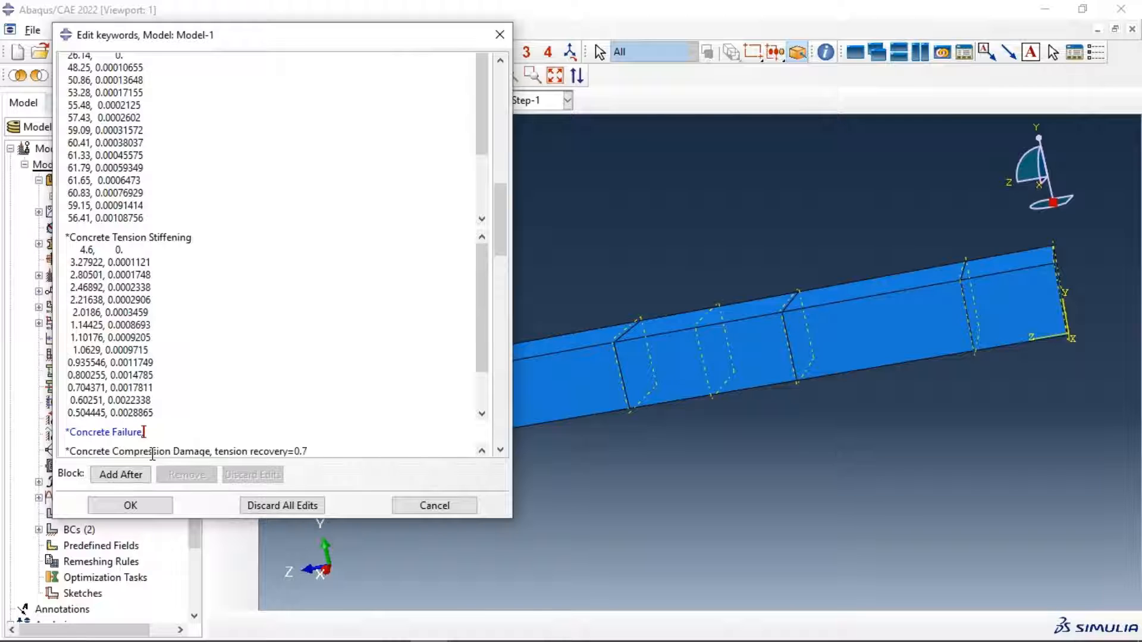
{"action": "type", "text": ",TYPE=Strain"}
{"action": "key", "text": "Return"}
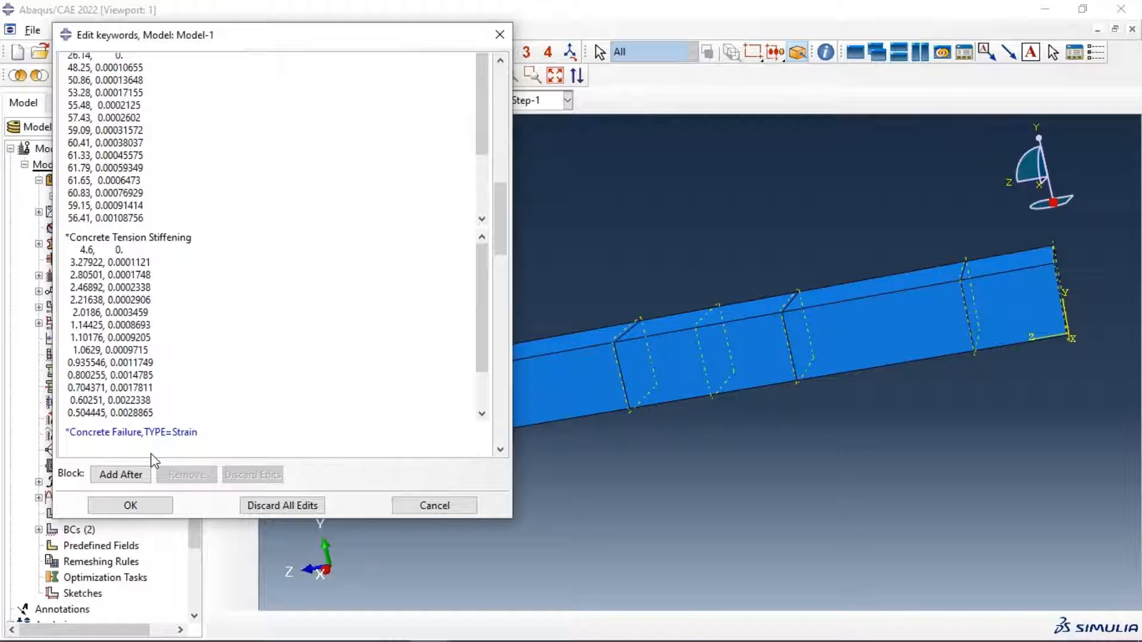
Enter the Concrete Failure data line "0.001086,0.009917198,0.98,0.932955" and save the keyword edits.
{"action": "type", "text": "0.001086,"}
{"action": "type", "text": "0.0099"}
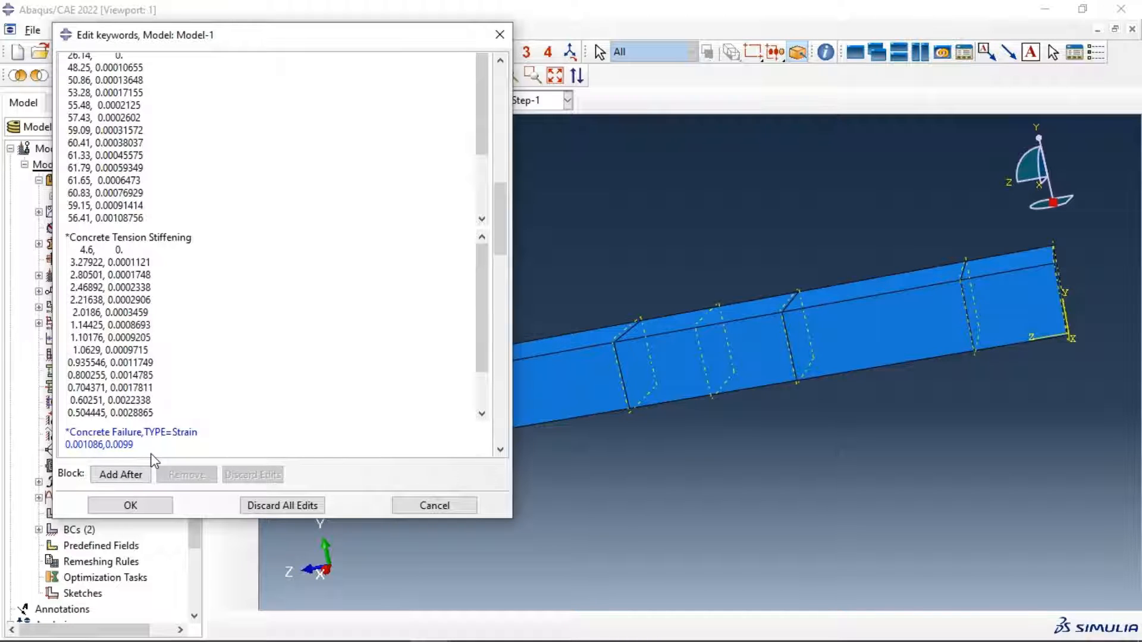
{"action": "type", "text": "17198"}
{"action": "type", "text": ",0.98"}
{"action": "type", "text": ",0.932955"}
{"action": "scroll", "coordinate": [217, 237], "scroll_direction": "down", "scroll_amount": 1}
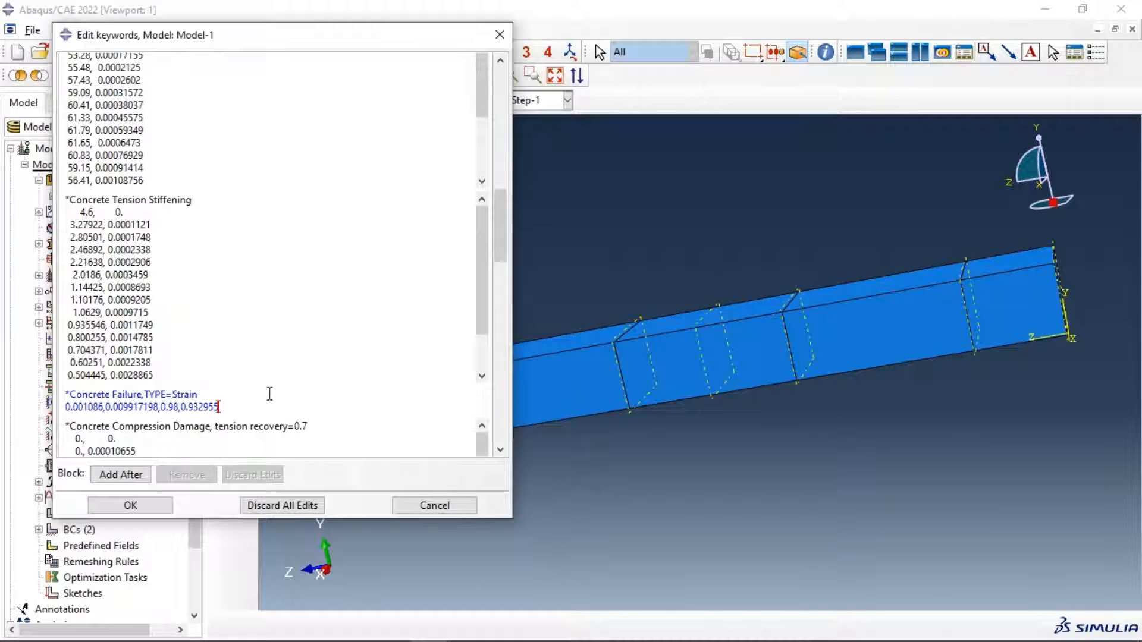
{"action": "left_click_drag", "start_coordinate": [257, 405], "coordinate": [54, 395]}
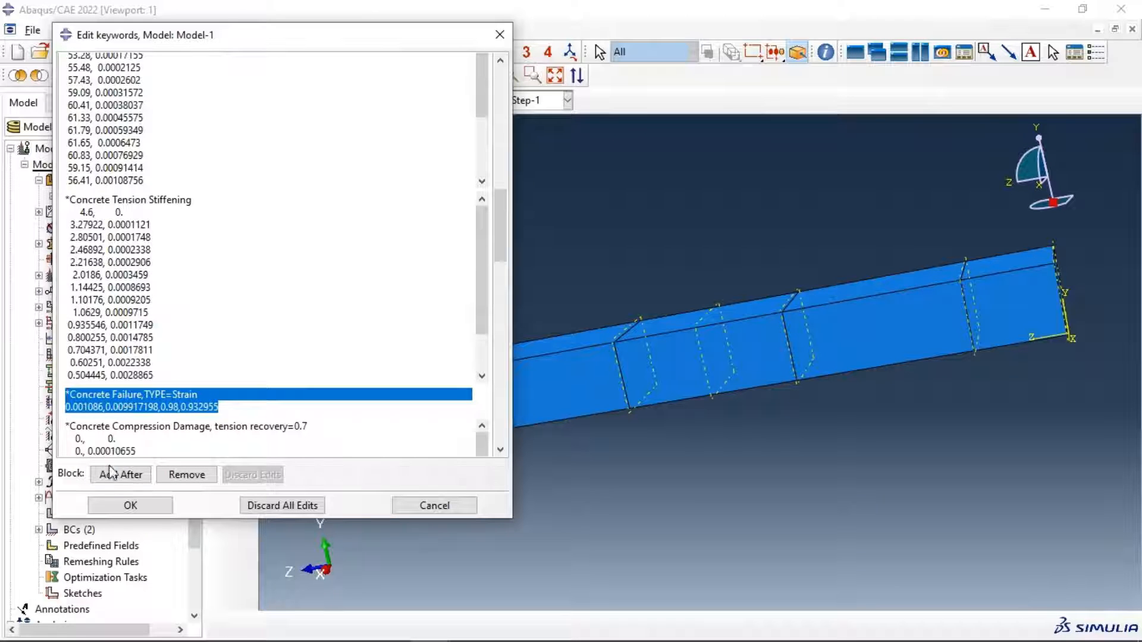
{"action": "left_click", "coordinate": [158, 506]}
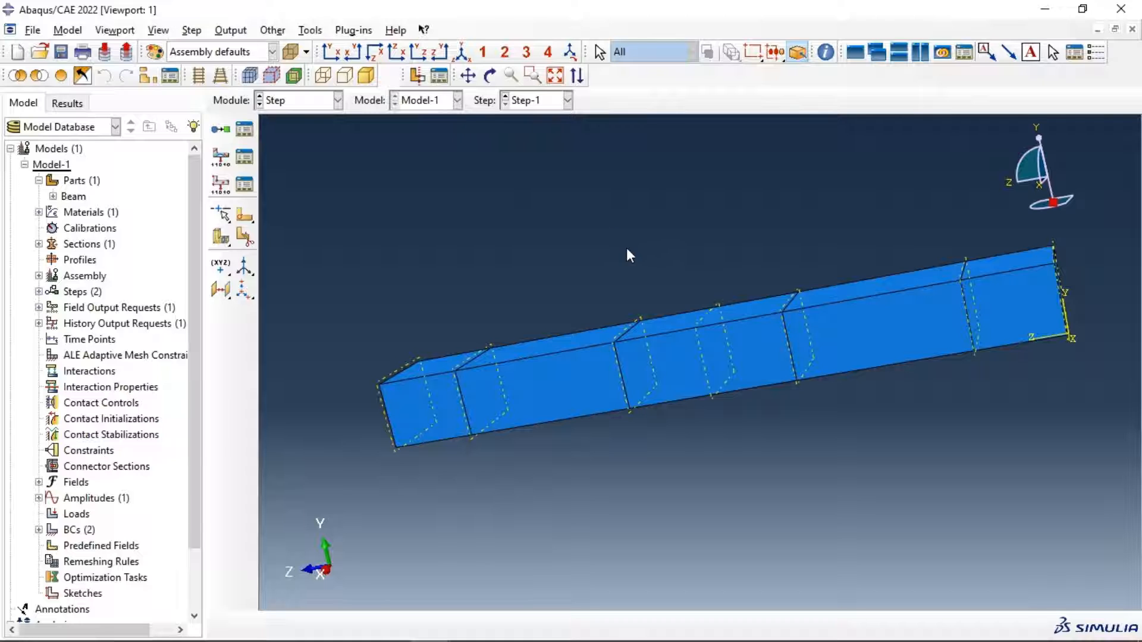
Reopen Model-1's keywords and check the Concrete Failure block below the Concrete Tension Stiffening data.
{"action": "left_click", "coordinate": [68, 29]}
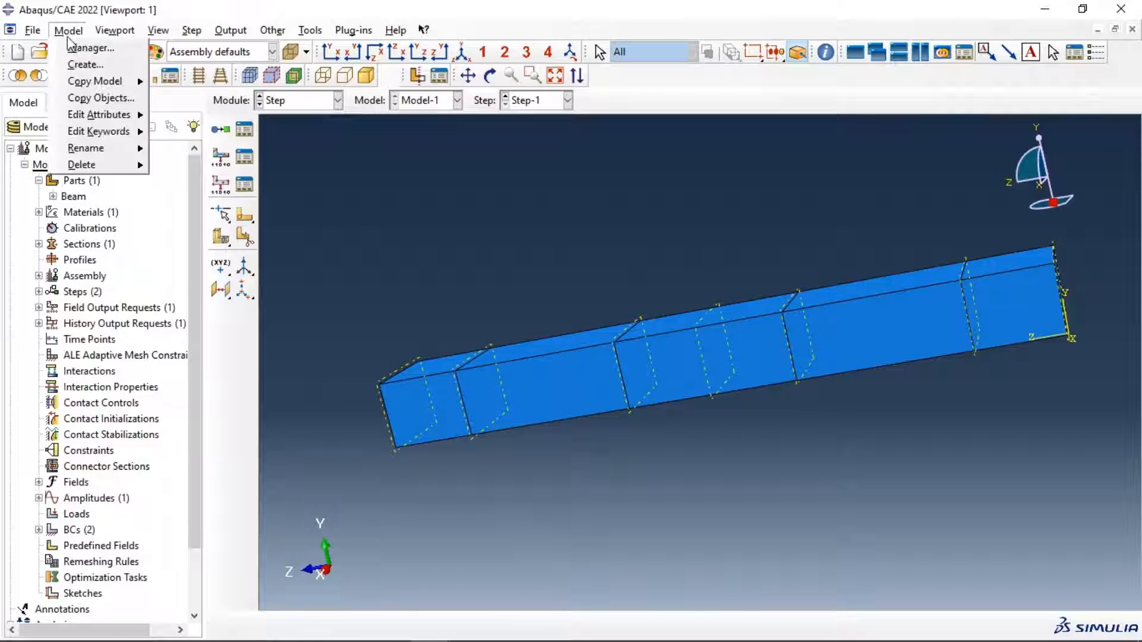
{"action": "mouse_move", "coordinate": [107, 131]}
{"action": "left_click", "coordinate": [171, 131]}
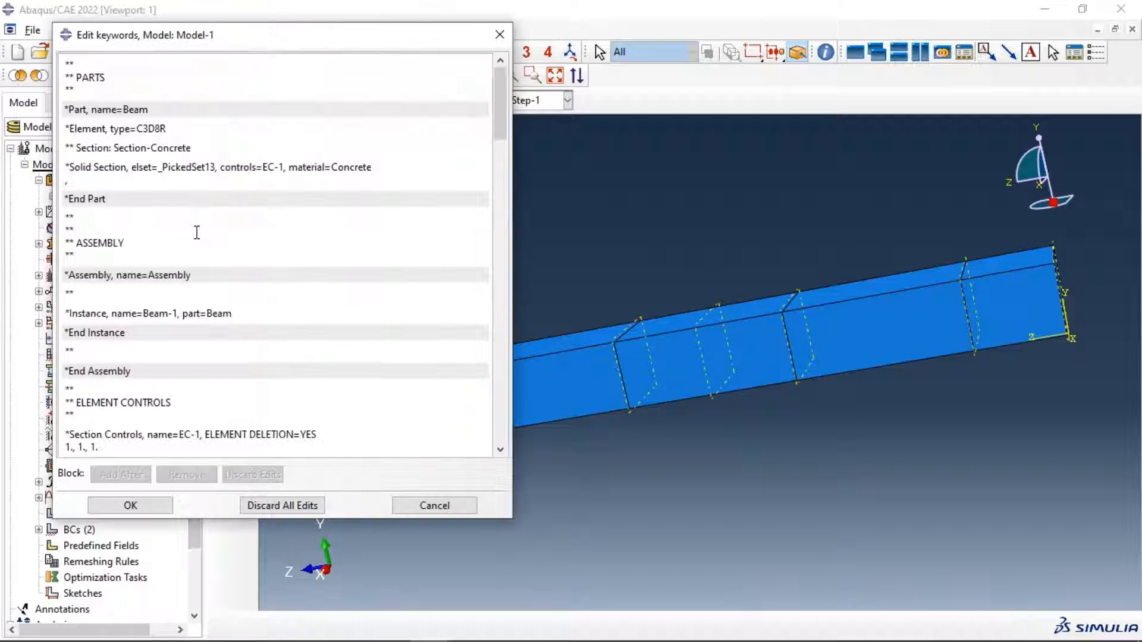
{"action": "scroll", "coordinate": [205, 243], "scroll_direction": "down", "scroll_amount": 2}
{"action": "scroll", "coordinate": [206, 243], "scroll_direction": "down", "scroll_amount": 10}
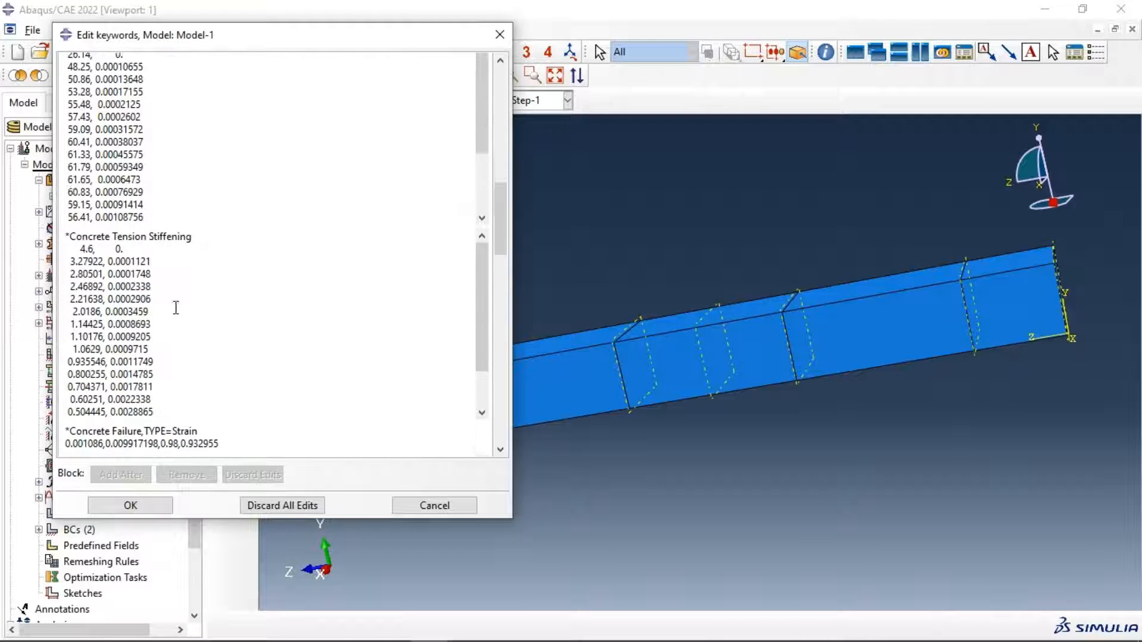
{"action": "left_click_drag", "start_coordinate": [219, 406], "coordinate": [46, 395]}
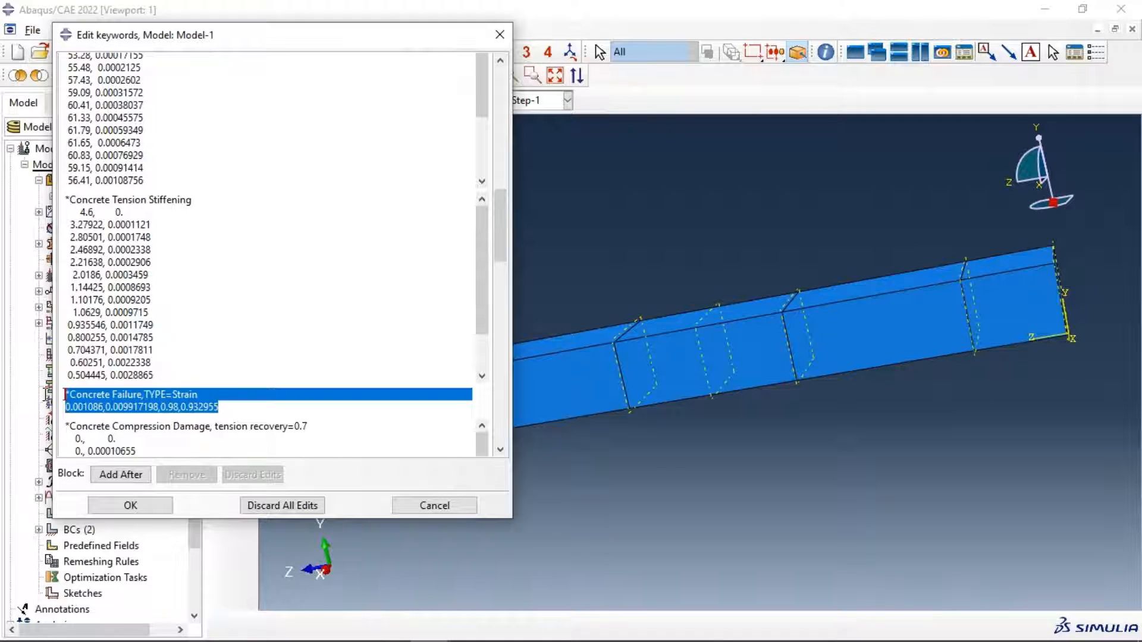
{"action": "left_click", "coordinate": [131, 506]}
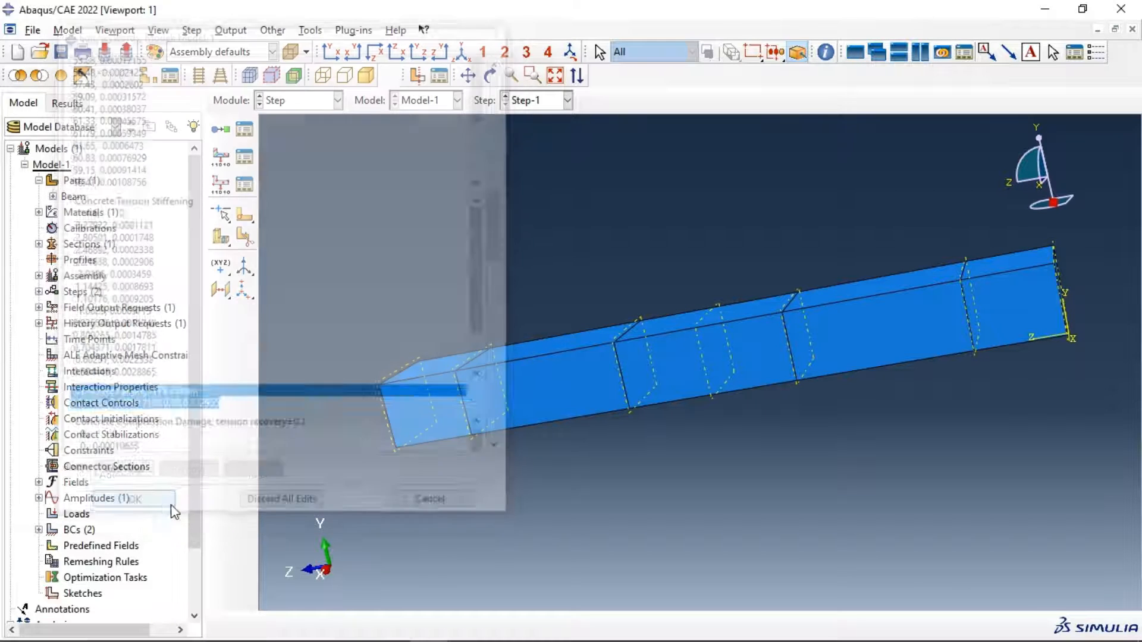
Create an analysis job named FourPointsBendingCDP with Model-1 as its source.
{"action": "left_click", "coordinate": [300, 100]}
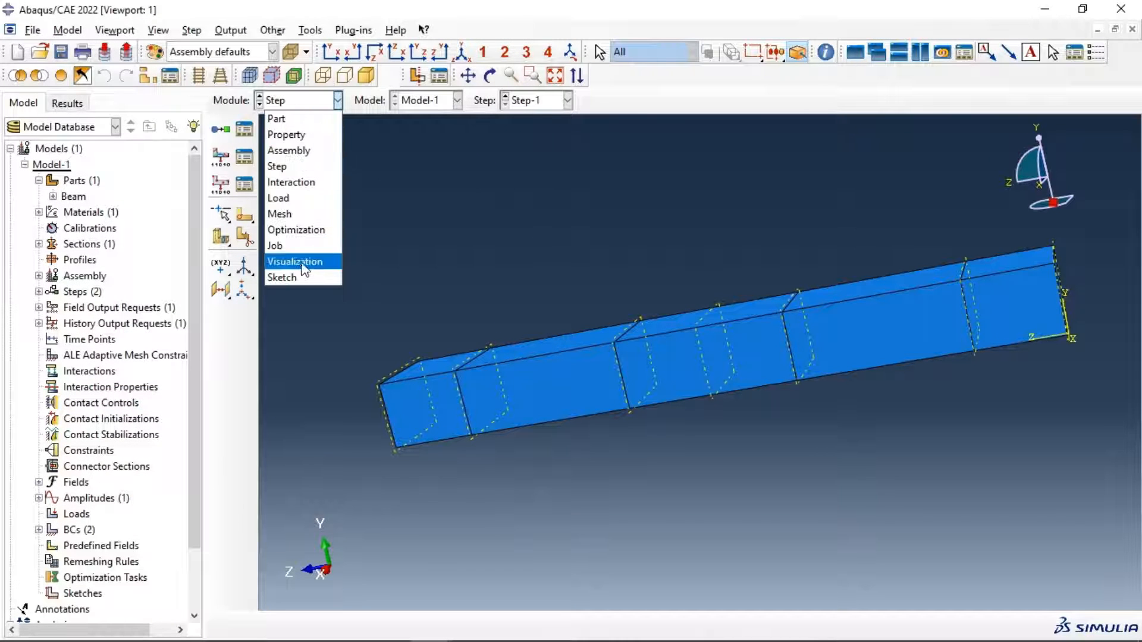
{"action": "left_click", "coordinate": [293, 246]}
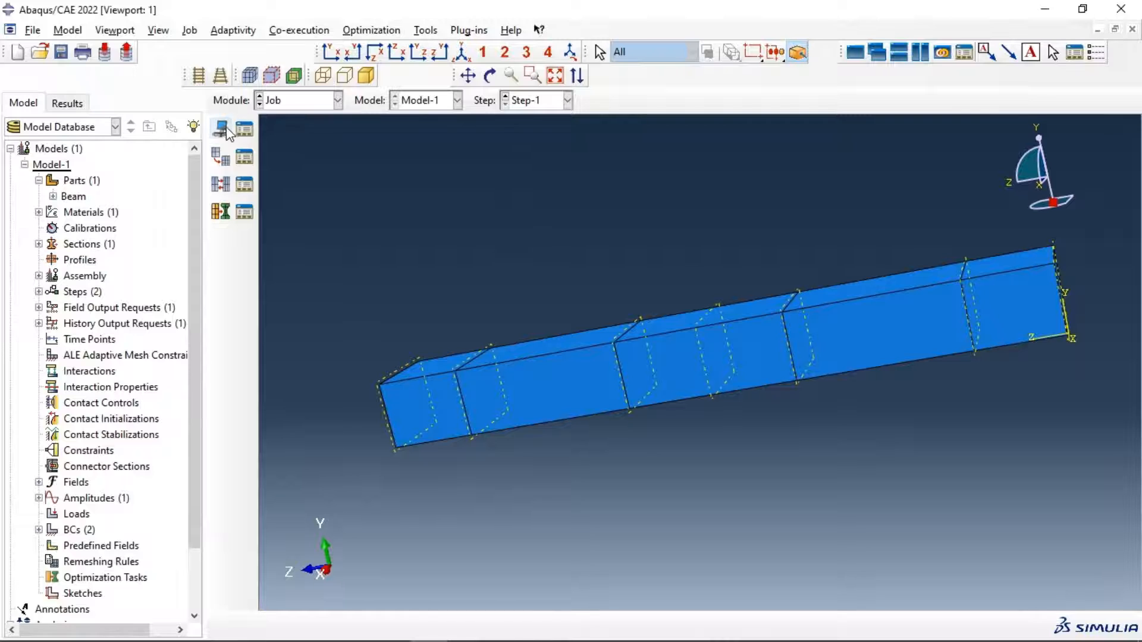
{"action": "left_click", "coordinate": [221, 129]}
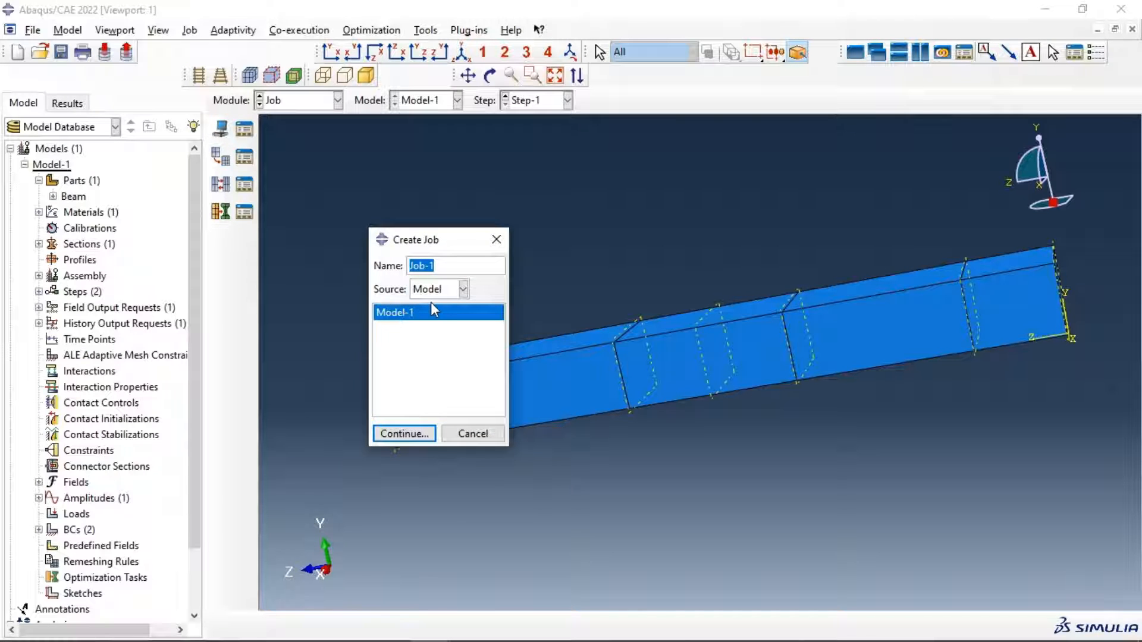
{"action": "type", "text": "FourPointsBending"}
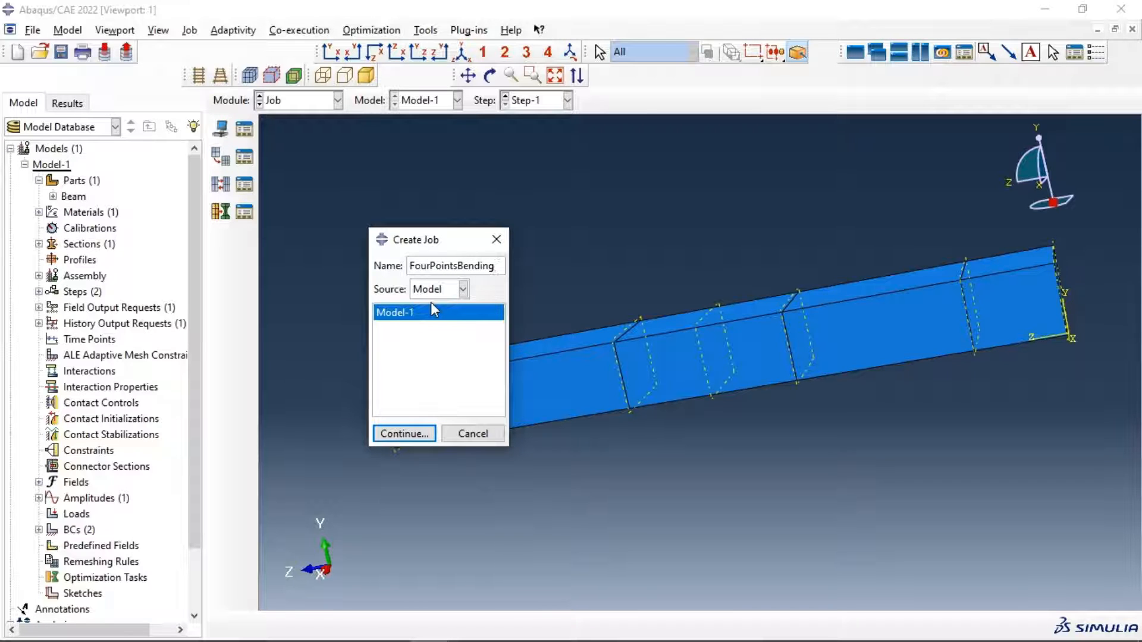
{"action": "type", "text": "CDB"}
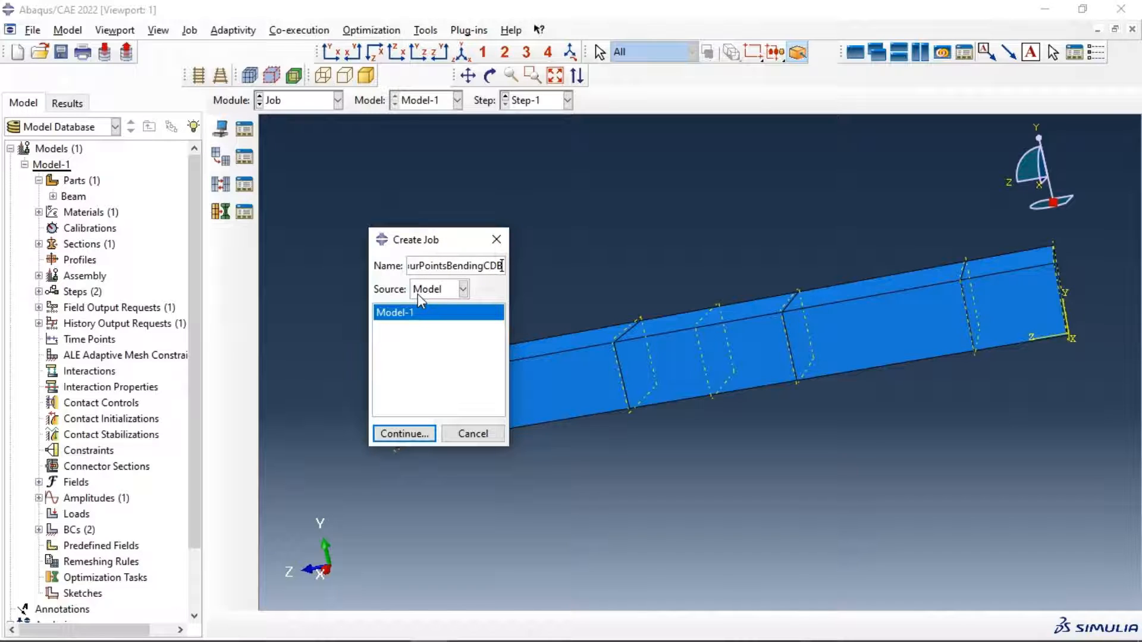
{"action": "key", "text": "BackSpace"}
{"action": "type", "text": "P"}
{"action": "left_click", "coordinate": [426, 434]}
Set the job's parallelization to use 2 processors and 2 domains, and save the job.
{"action": "left_click", "coordinate": [398, 209]}
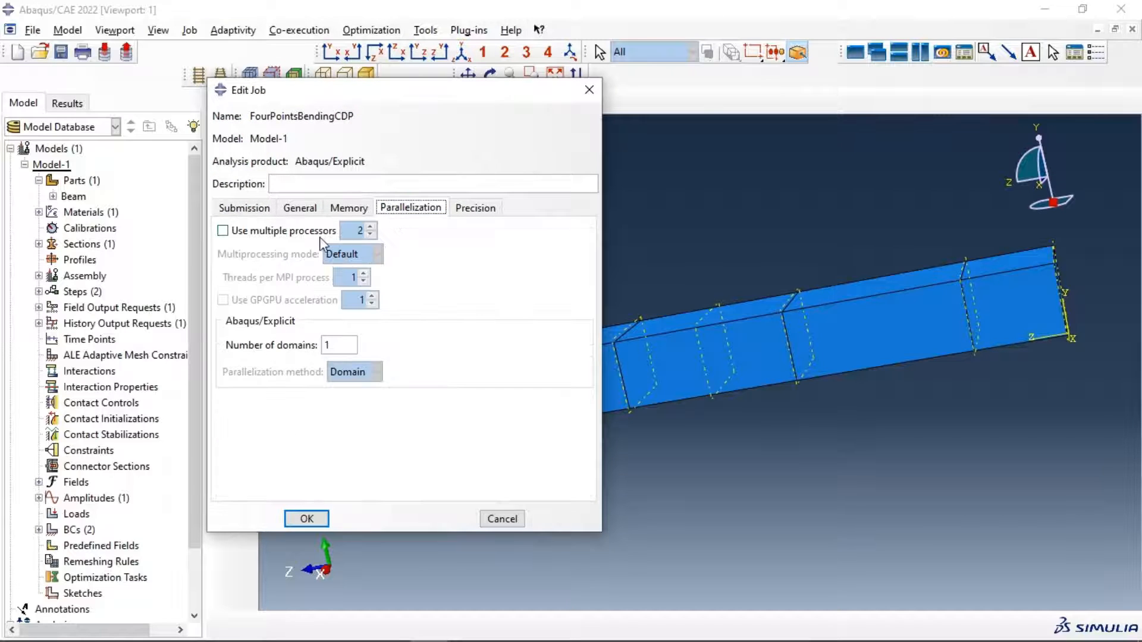
{"action": "left_click", "coordinate": [370, 227]}
{"action": "left_click", "coordinate": [370, 227]}
{"action": "left_click", "coordinate": [370, 235]}
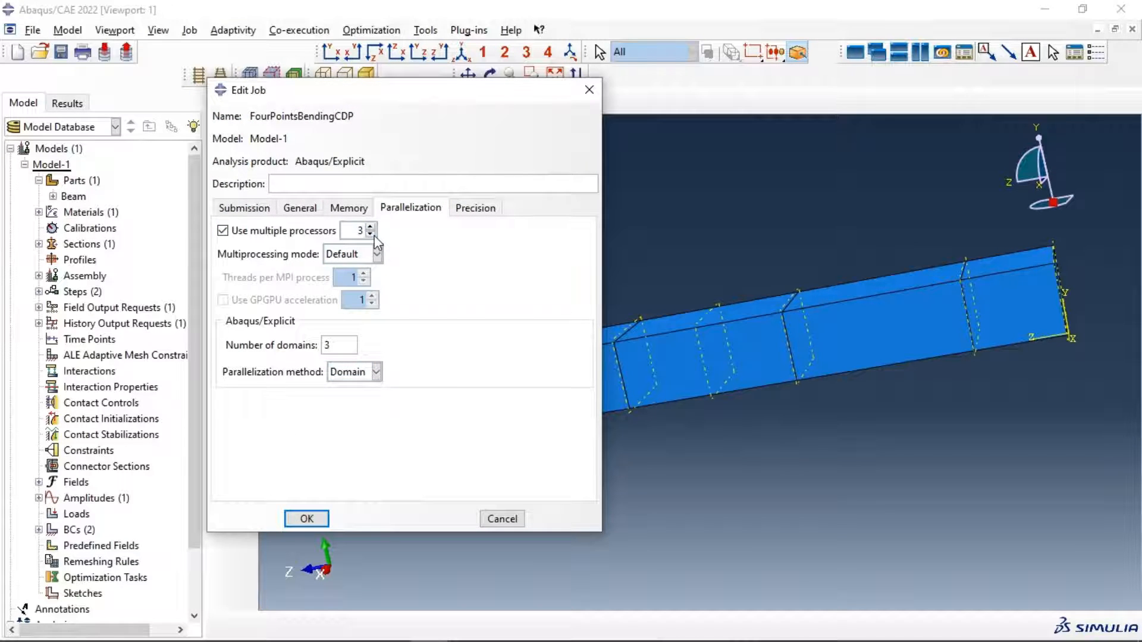
{"action": "left_click", "coordinate": [305, 518]}
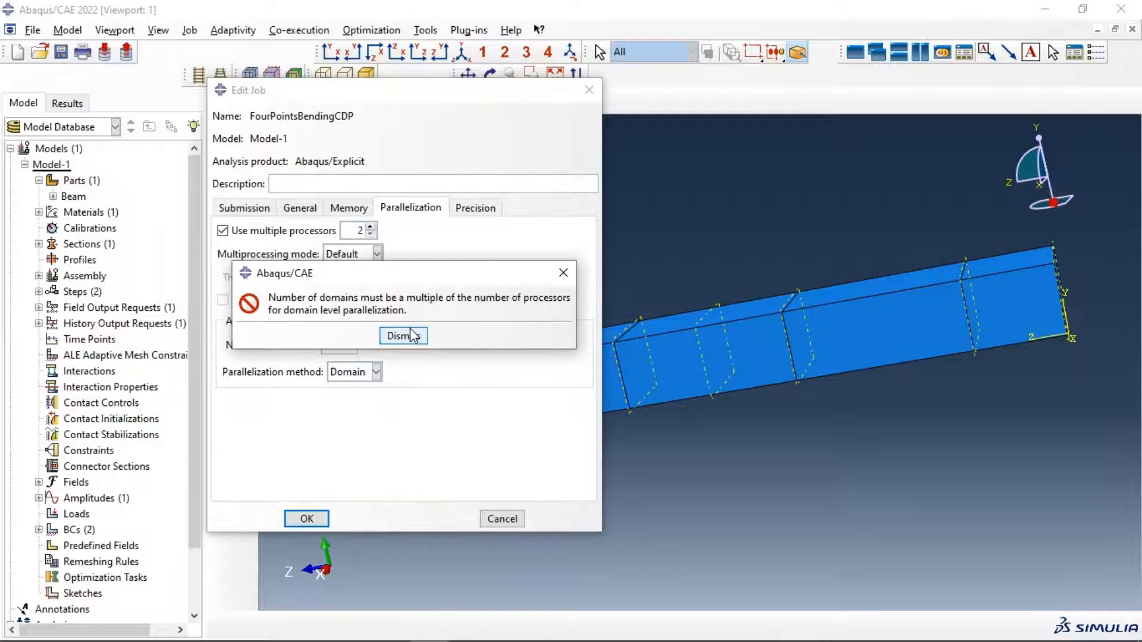
{"action": "left_click", "coordinate": [403, 335]}
{"action": "double_click", "coordinate": [331, 345]}
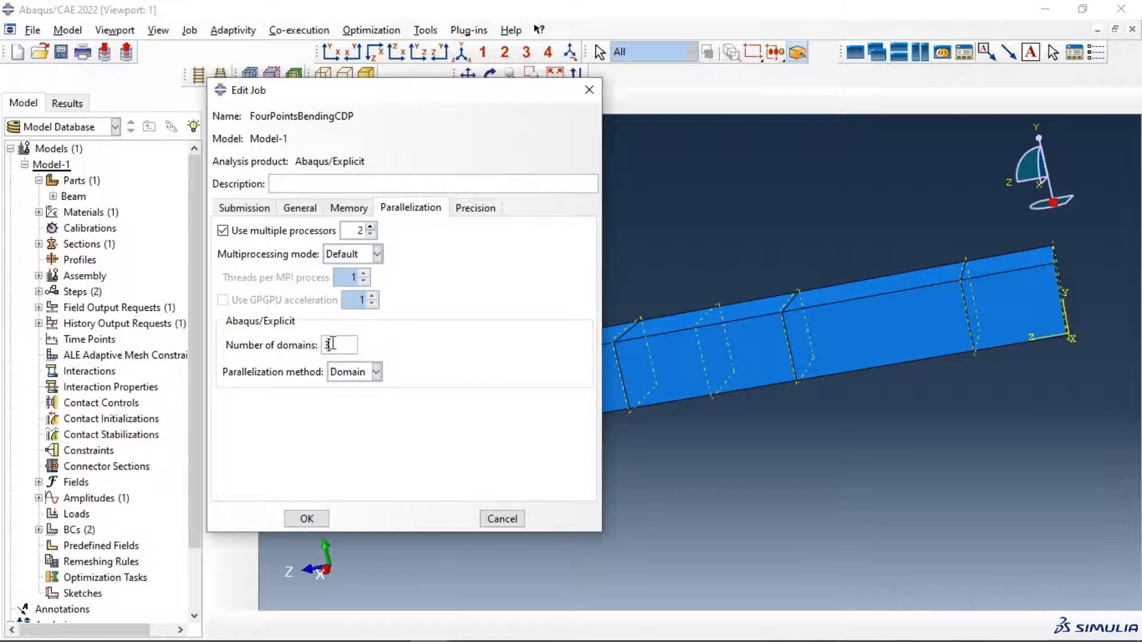
{"action": "type", "text": "2"}
{"action": "left_click", "coordinate": [307, 518]}
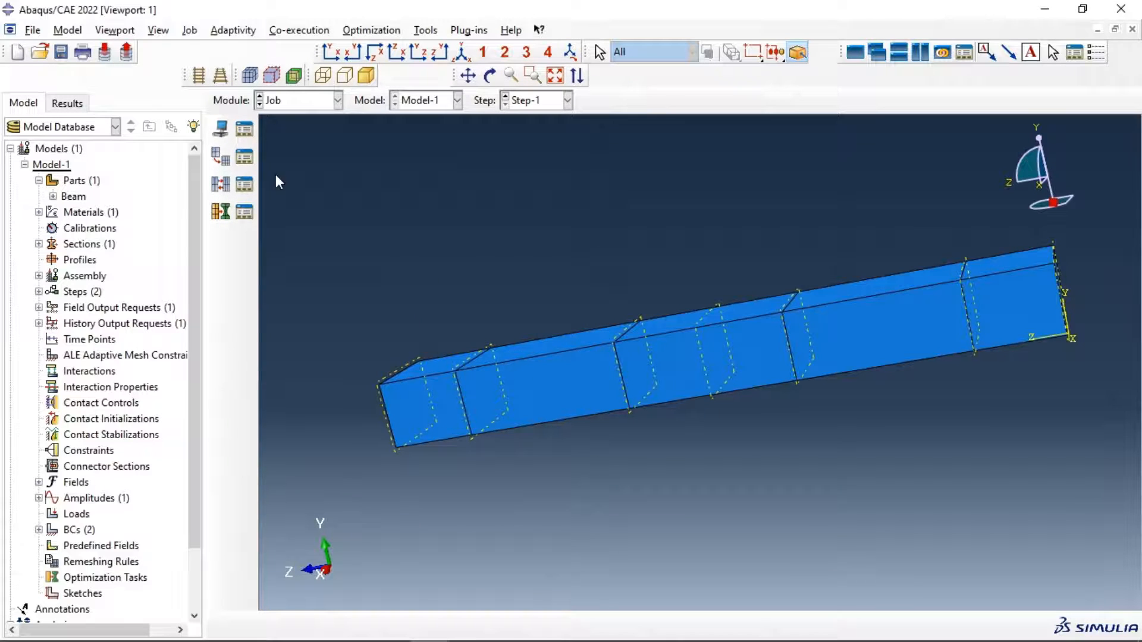
Bring up the dffgbgf.odb results and plot the Mises stress contours on the deformed beam.
{"action": "left_click", "coordinate": [245, 129]}
{"action": "left_click", "coordinate": [740, 179]}
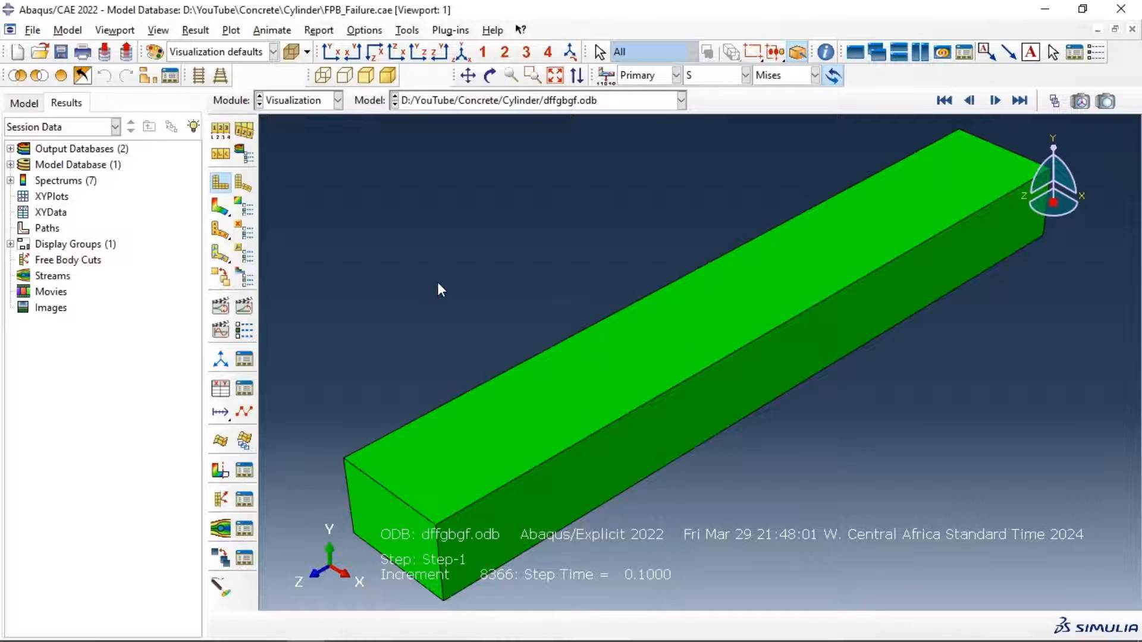
{"action": "left_click", "coordinate": [219, 209]}
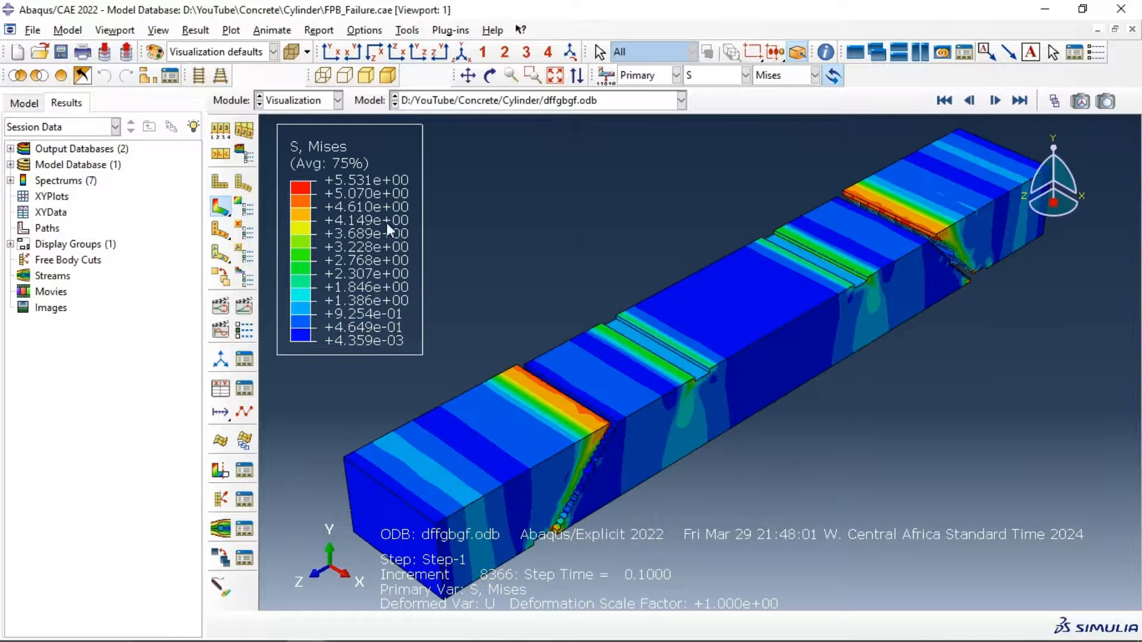
Animate the beam's Mises stress contours over the time history, seen from the beam's long side face.
{"action": "left_click", "coordinate": [489, 75]}
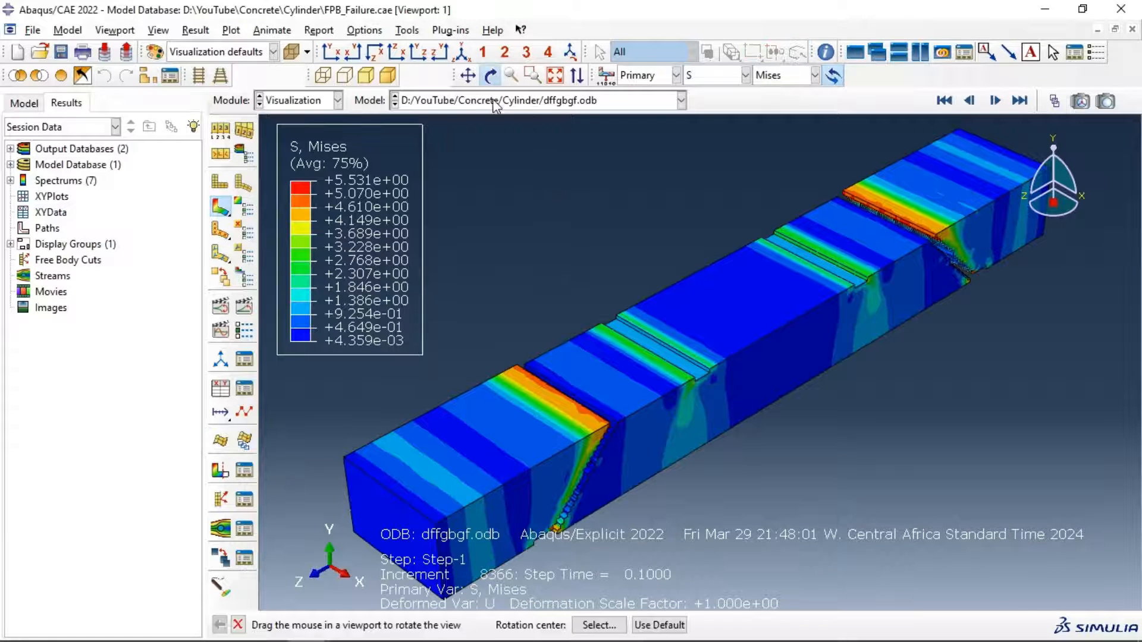
{"action": "left_click_drag", "start_coordinate": [794, 371], "coordinate": [591, 314]}
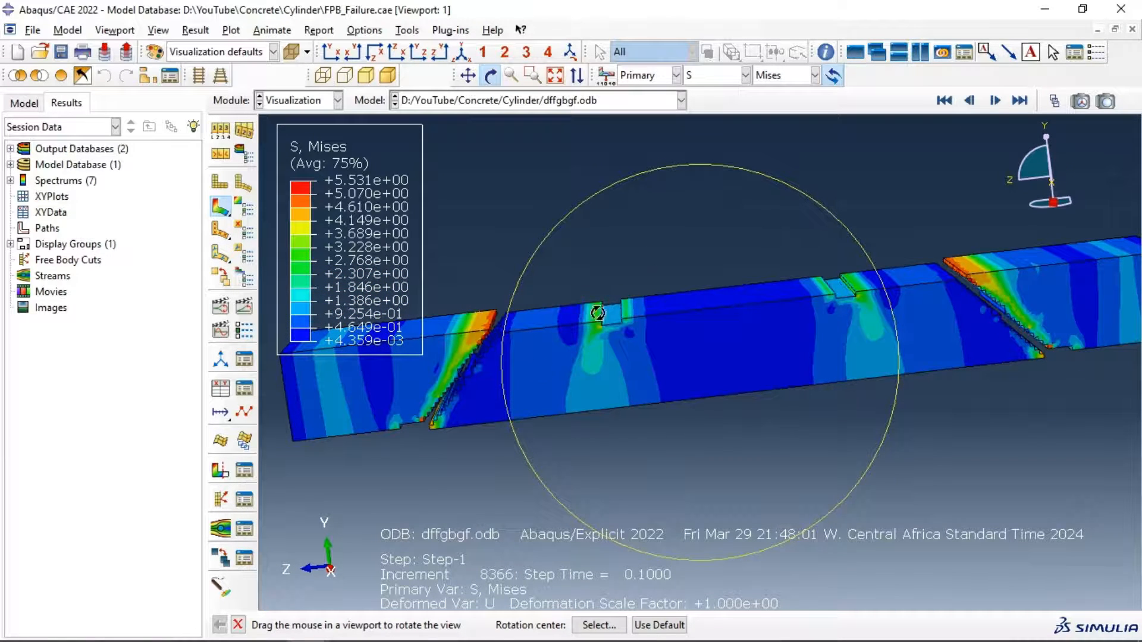
{"action": "left_click", "coordinate": [248, 307]}
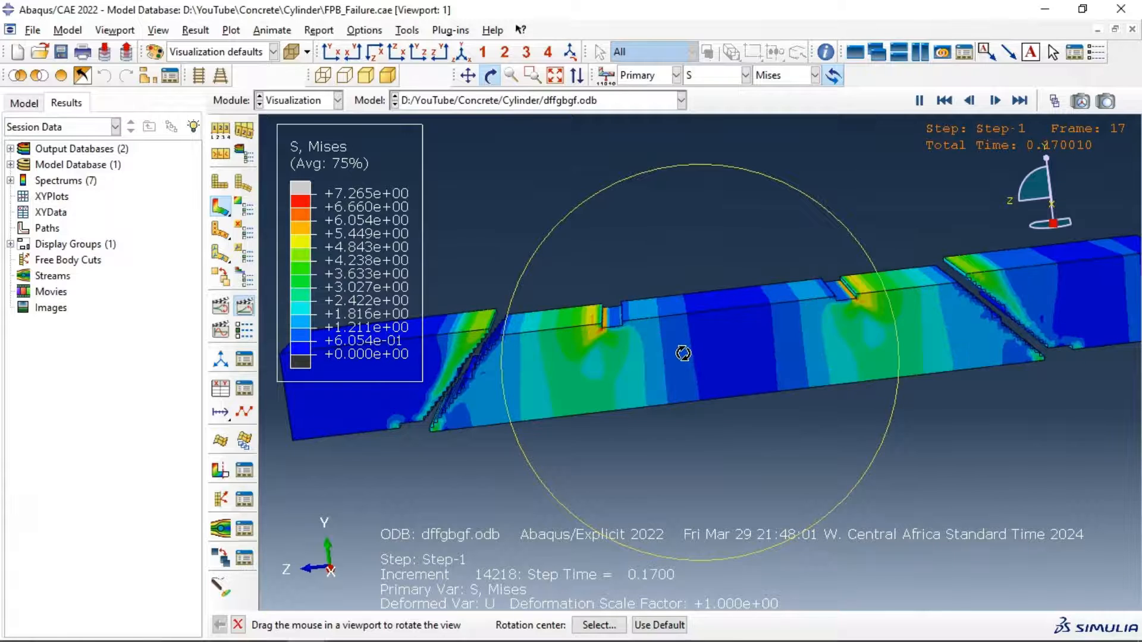
Switch the animated contour plot to the compression damage variable DAMAGEC and inspect the beam's cracked zones.
{"action": "left_click", "coordinate": [710, 75]}
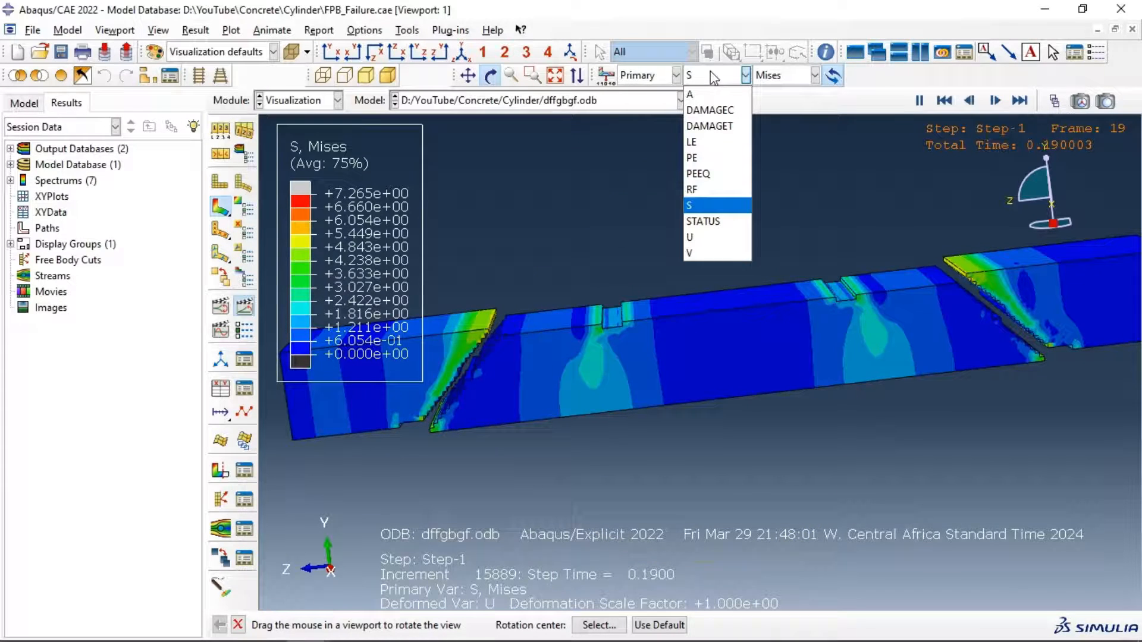
{"action": "left_click", "coordinate": [716, 109]}
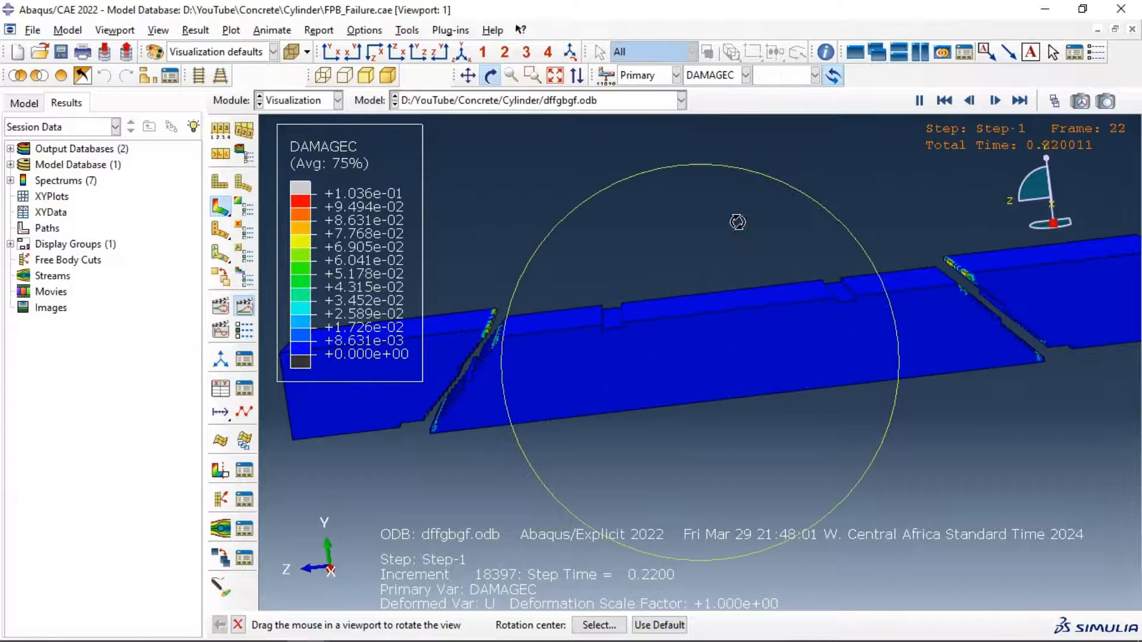
{"action": "left_click_drag", "start_coordinate": [750, 298], "coordinate": [755, 169]}
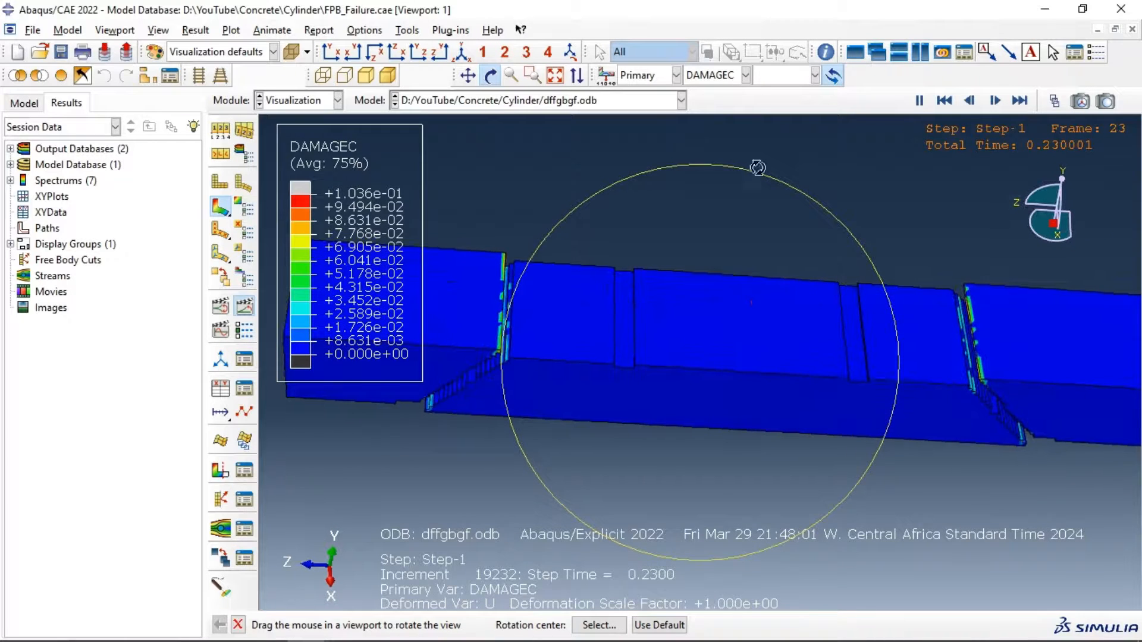
Switch the animated contours to the tension damage variable DAMAGET, inspect the crack bands and restore the isometric view.
{"action": "left_click", "coordinate": [722, 80]}
{"action": "left_click", "coordinate": [717, 122]}
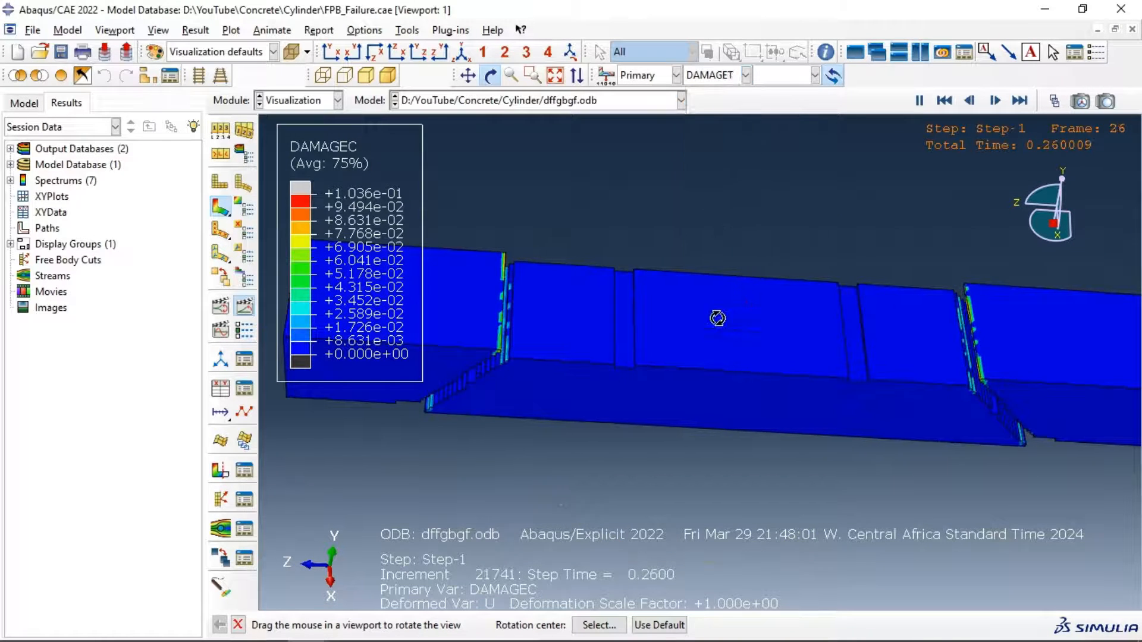
{"action": "left_click_drag", "start_coordinate": [721, 363], "coordinate": [688, 378]}
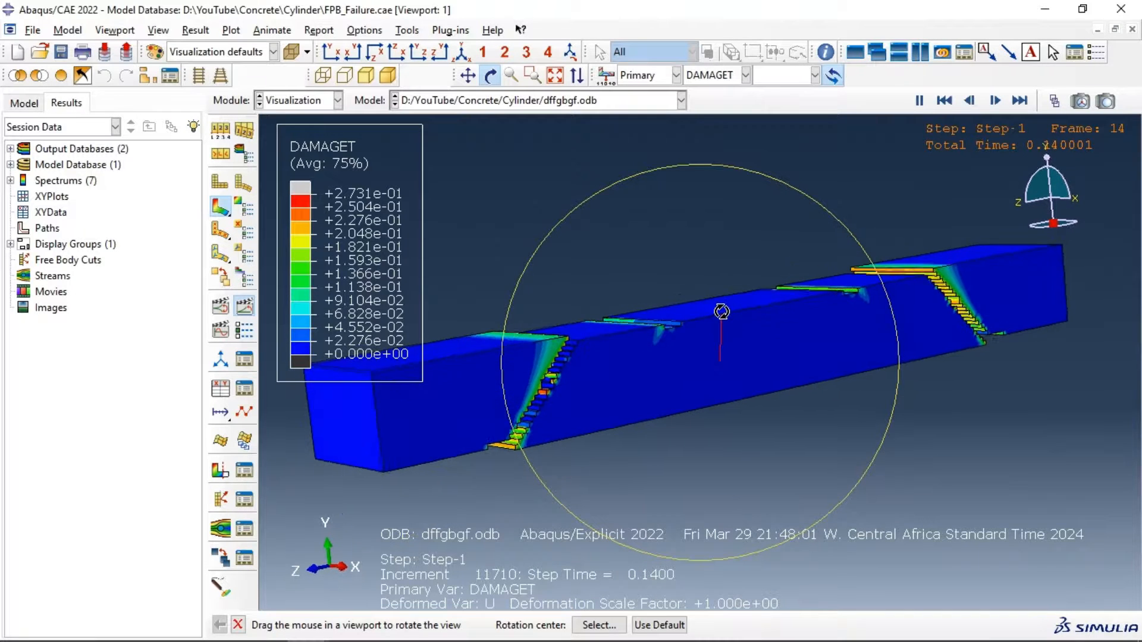
{"action": "left_click_drag", "start_coordinate": [737, 307], "coordinate": [751, 369]}
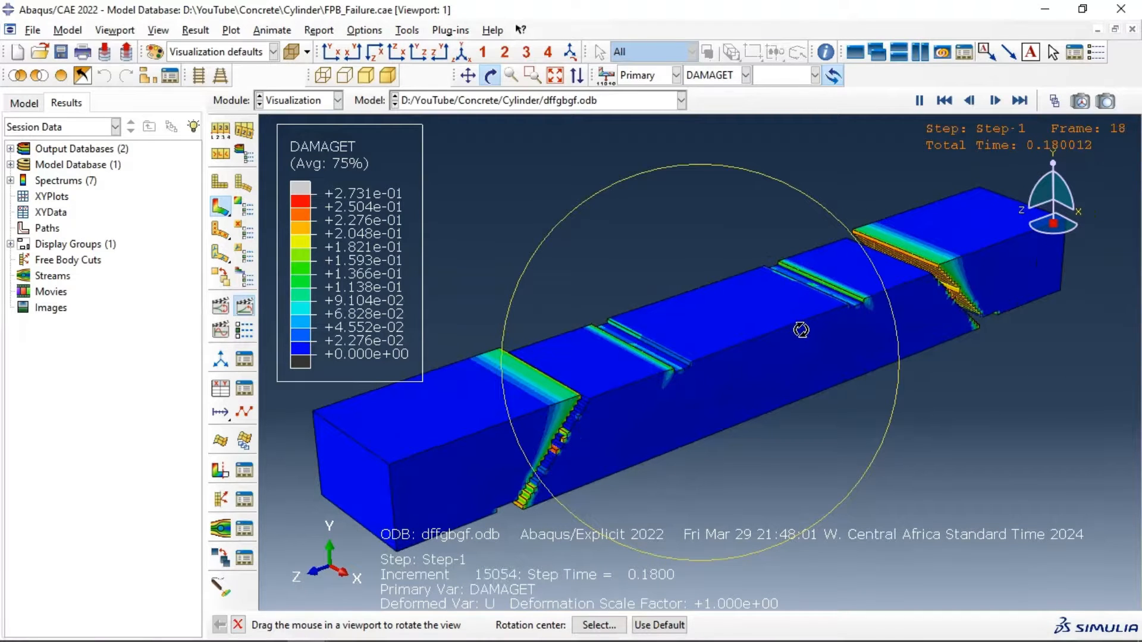
{"action": "left_click_drag", "start_coordinate": [808, 322], "coordinate": [760, 361]}
{"action": "left_click_drag", "start_coordinate": [834, 289], "coordinate": [816, 289]}
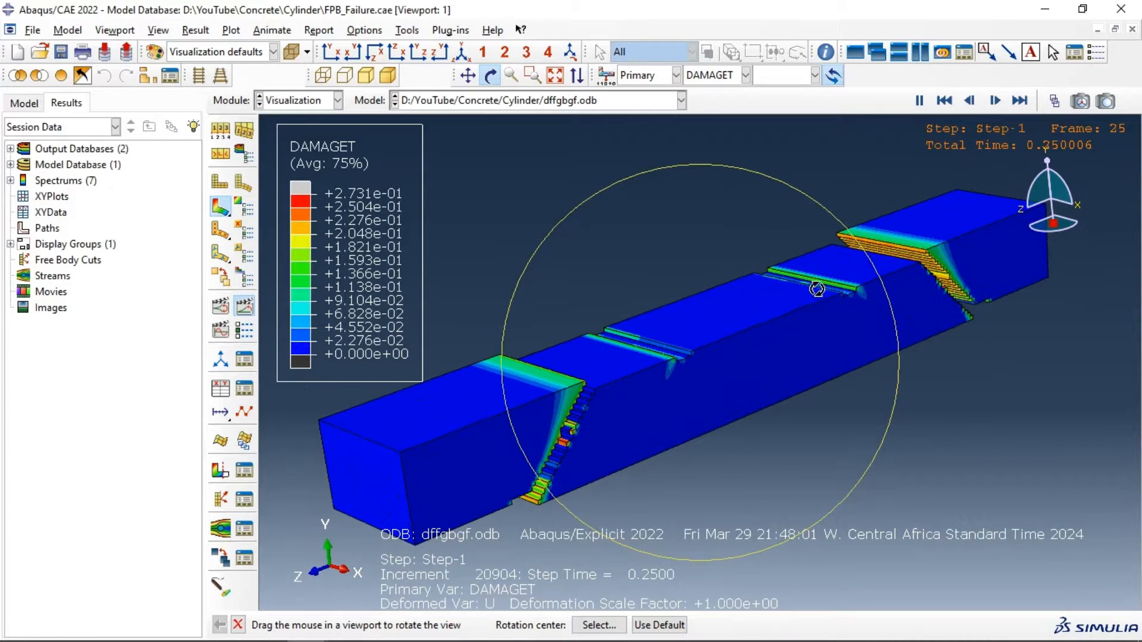
{"action": "left_click", "coordinate": [462, 52]}
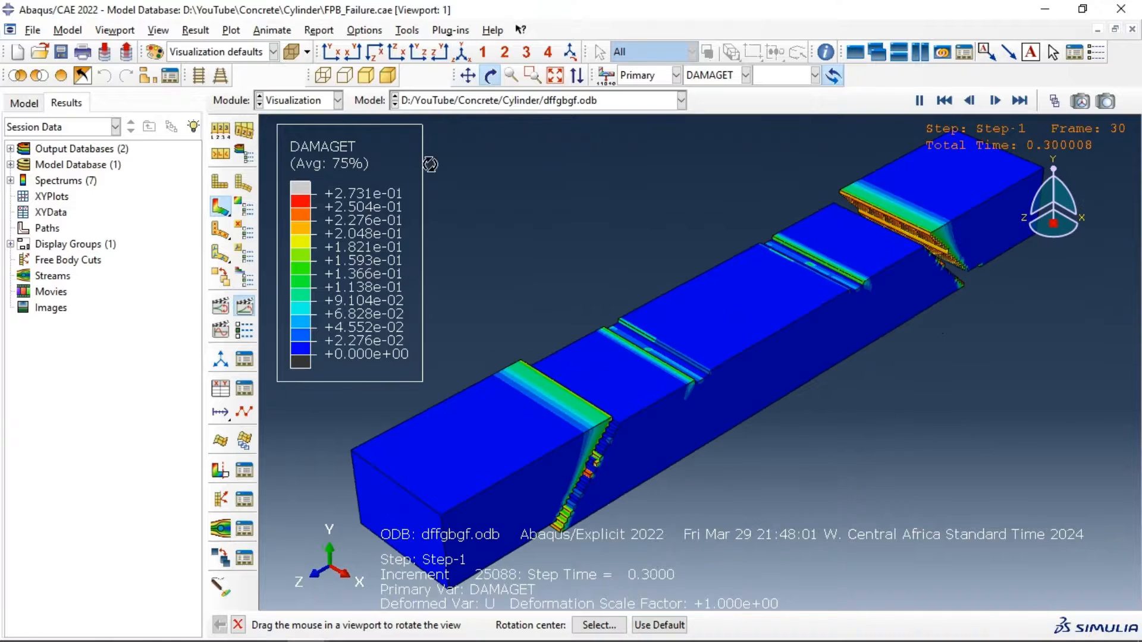